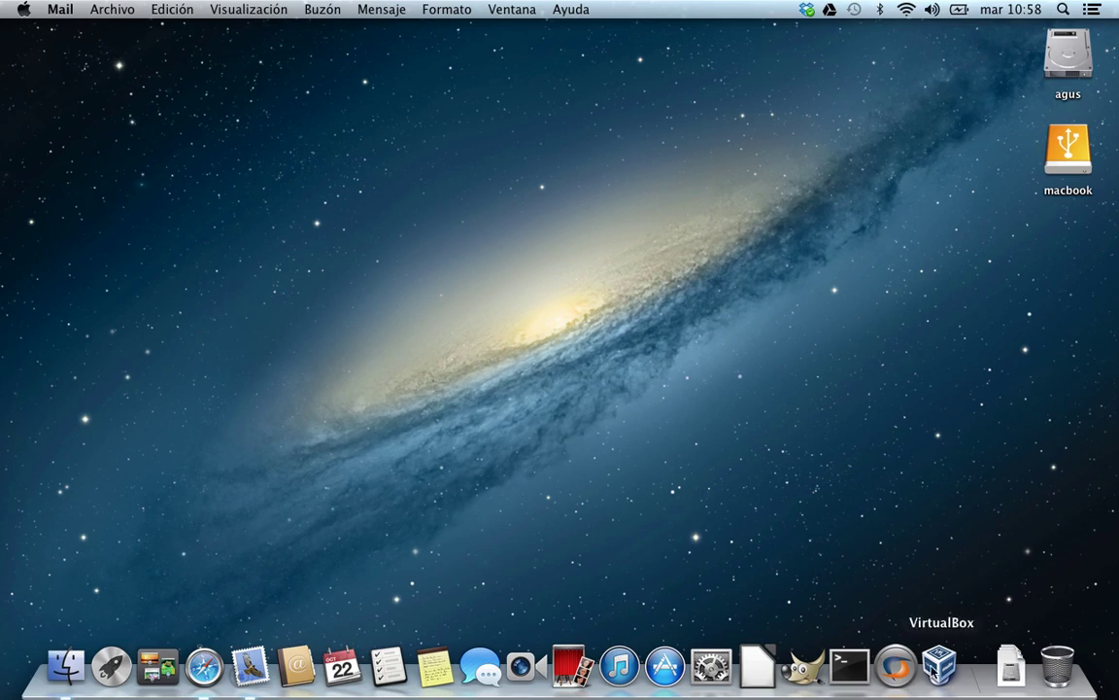
Open VirtualBox and review the general, system and processor settings of the sirl_videos virtual machine, keeping its configuration.
click(934, 667)
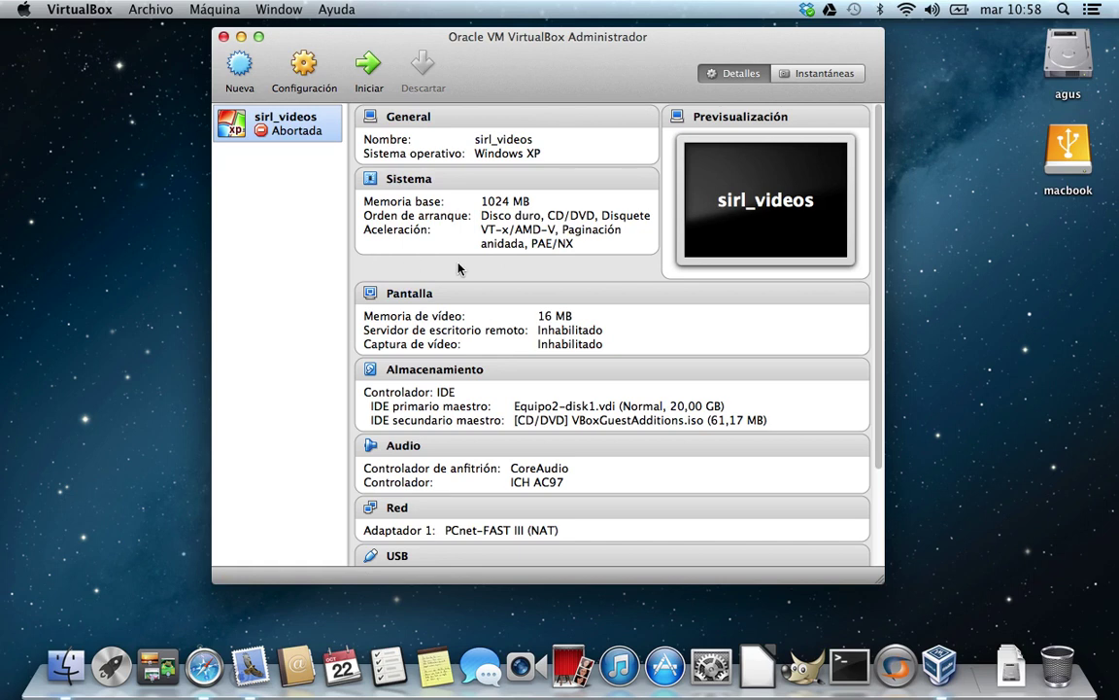
click(303, 68)
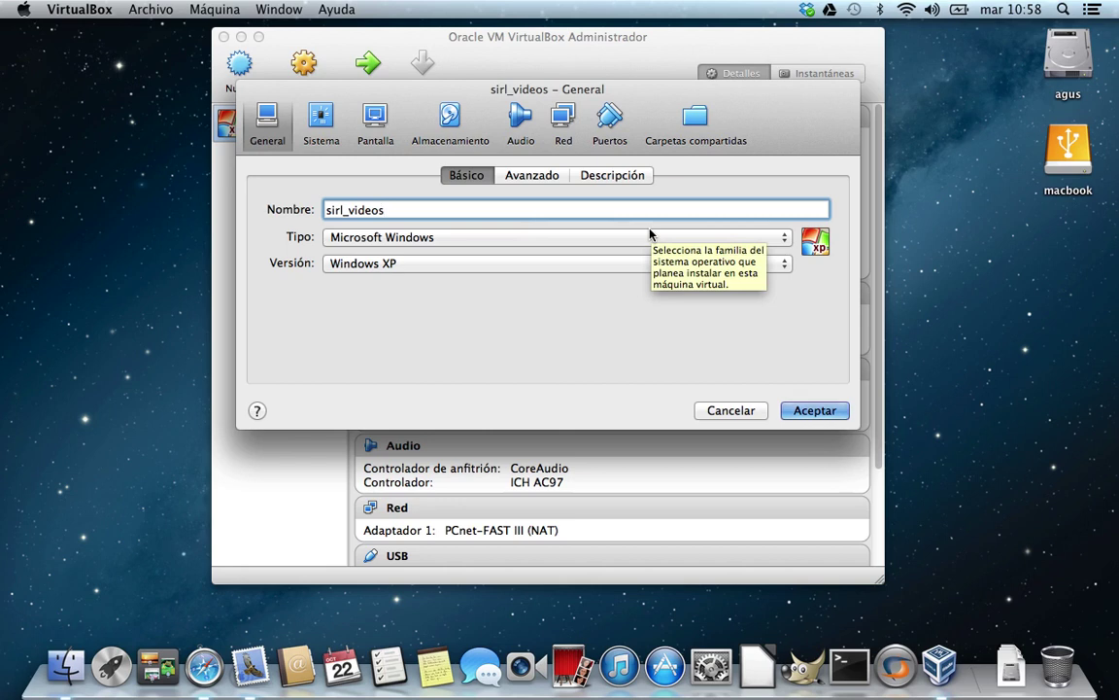
click(320, 119)
click(537, 177)
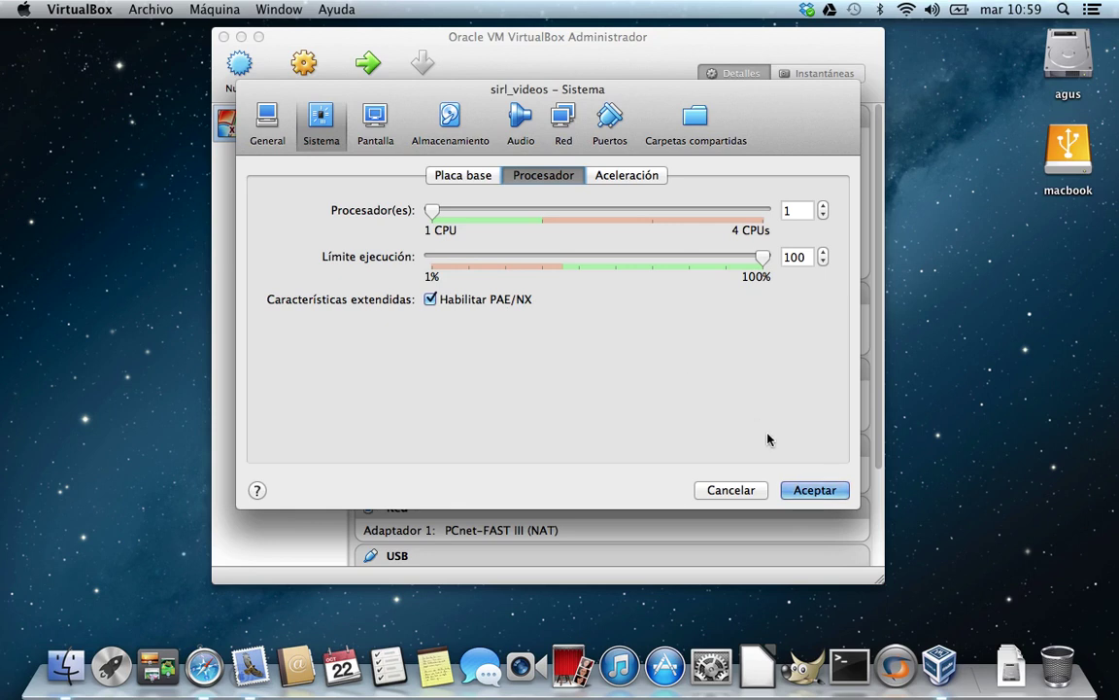
click(821, 490)
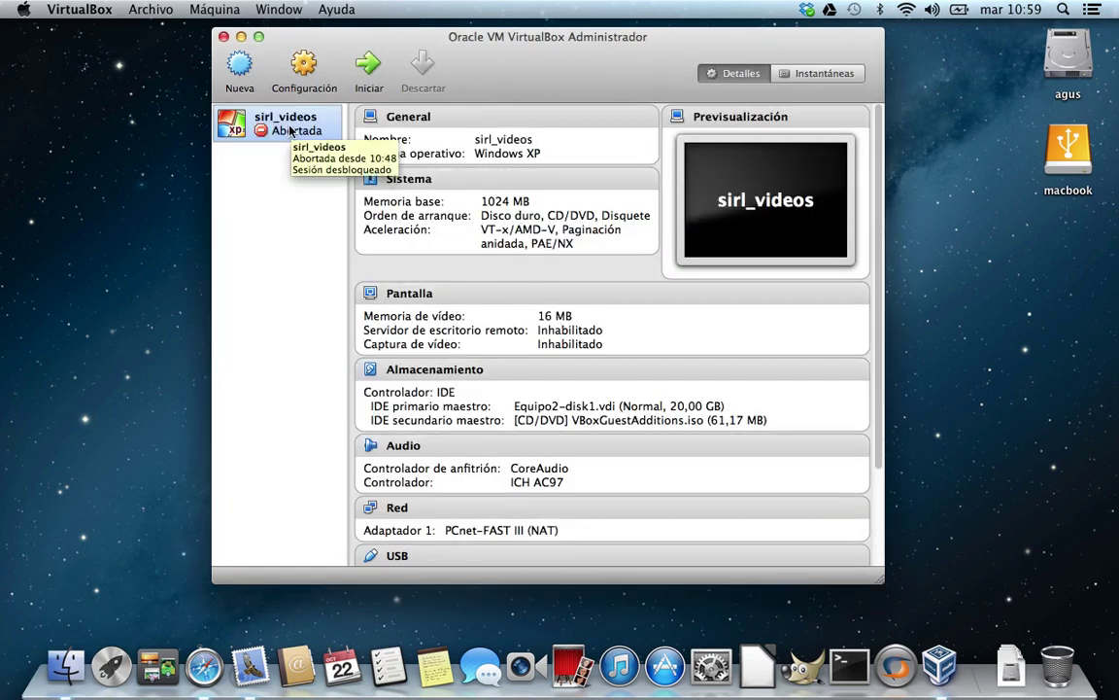
Start the sirl_videos virtual machine in full-screen mode and dismiss the keyboard auto-capture notice.
click(367, 66)
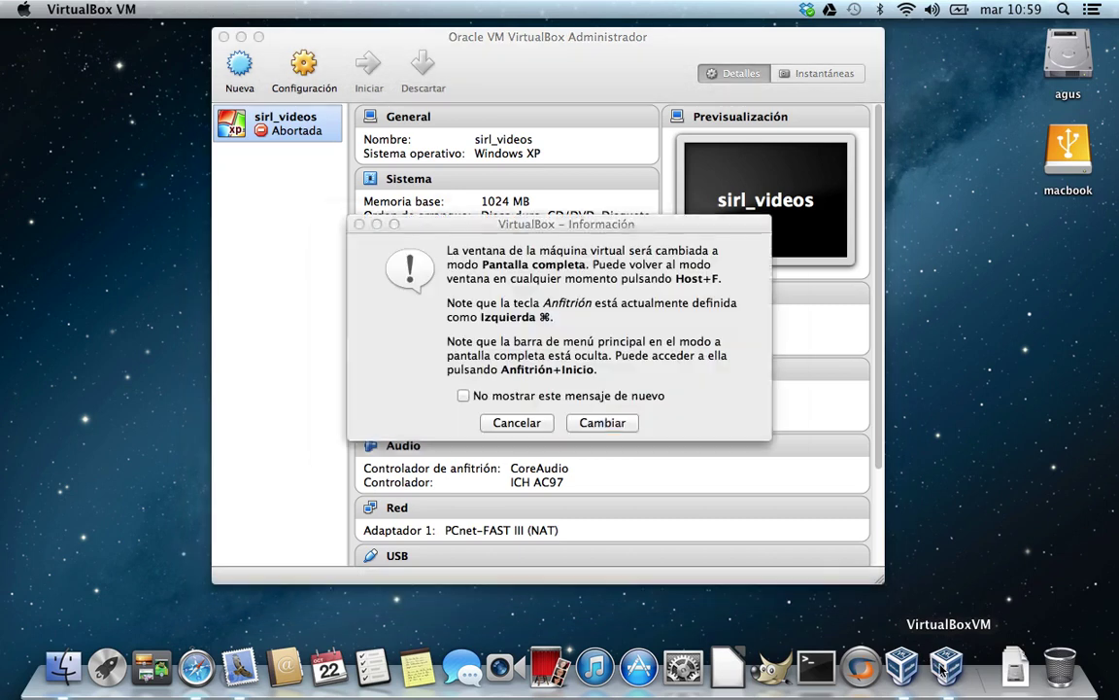
click(599, 424)
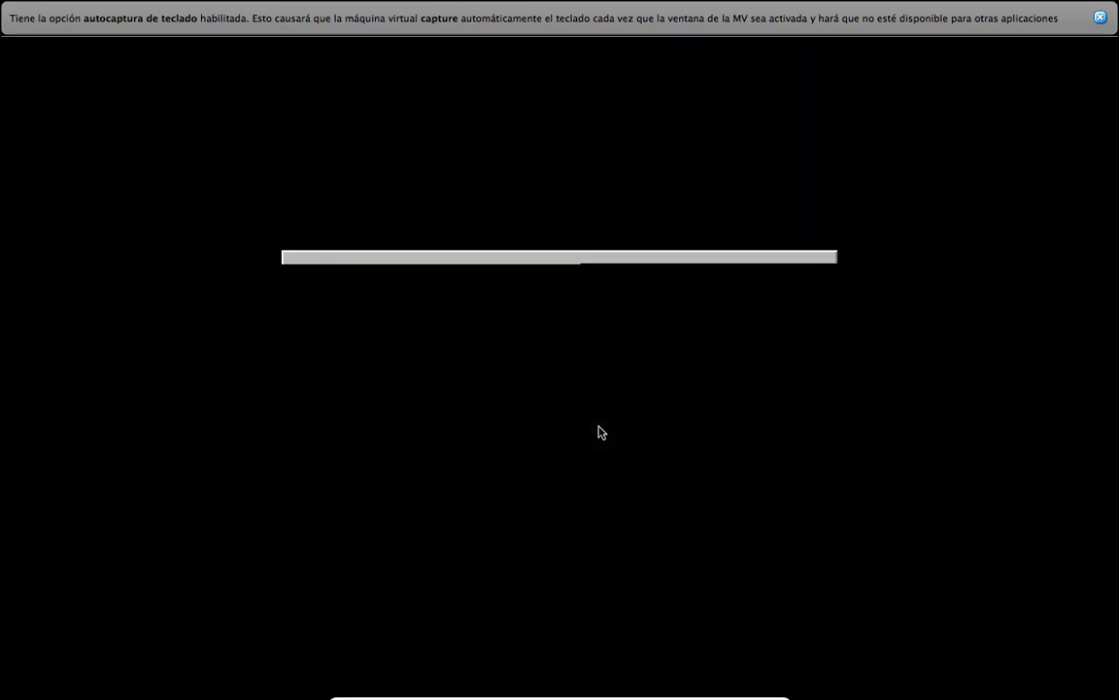
click(1101, 53)
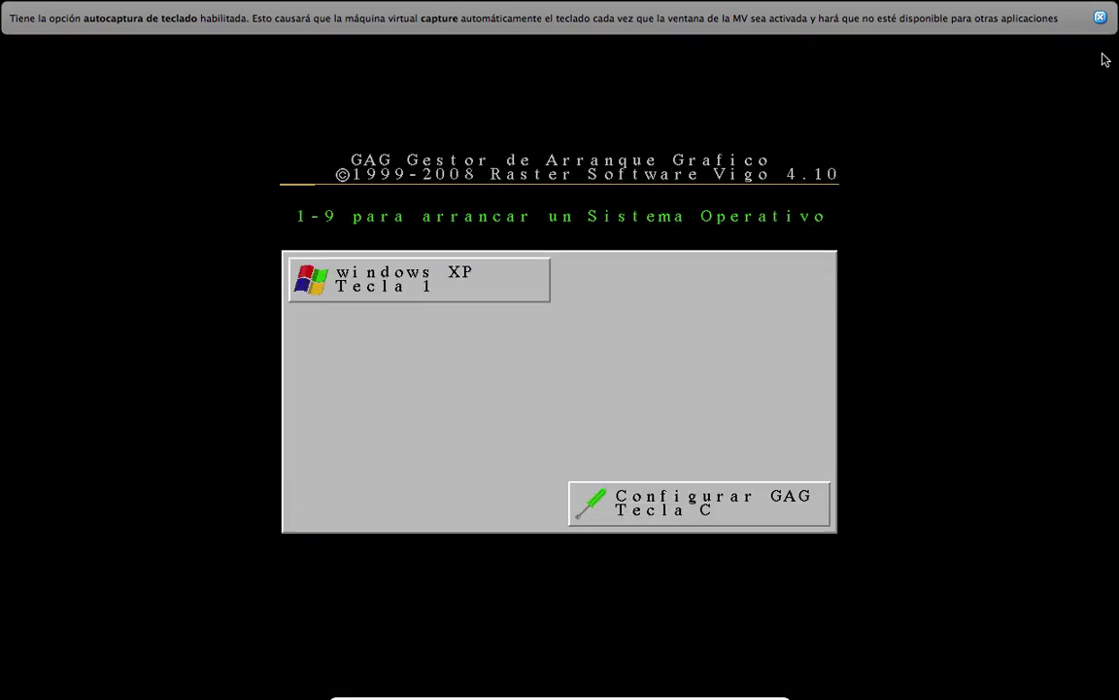
click(1101, 17)
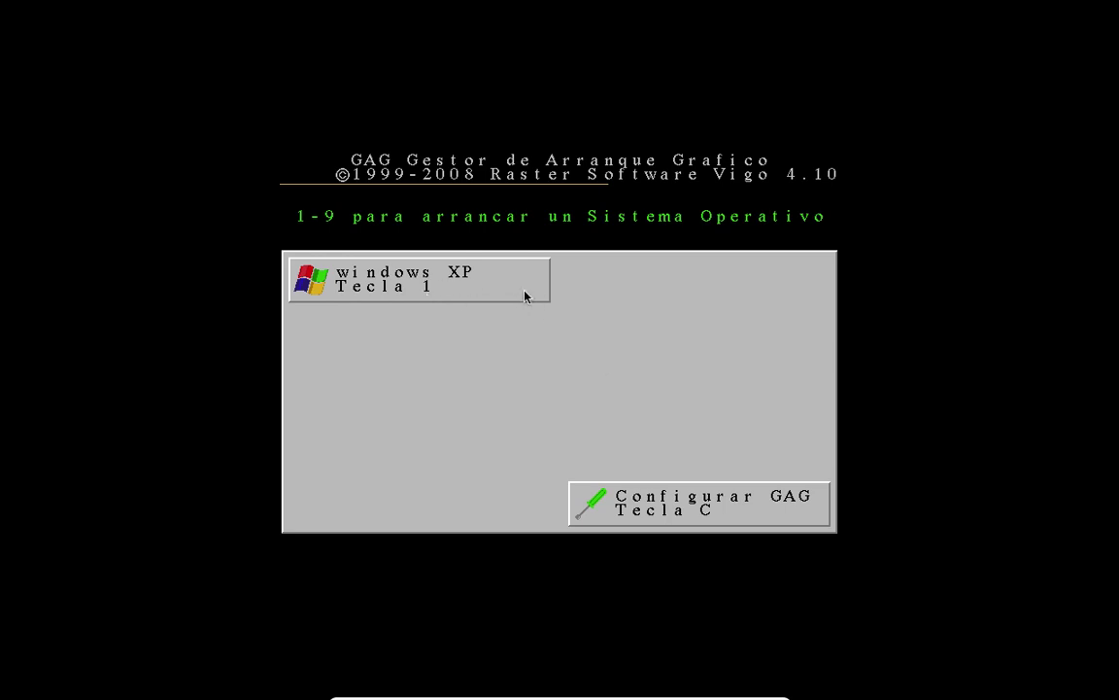
Boot Windows XP from the GAG boot manager and dismiss the color-mode and mouse-integration notices.
click(487, 295)
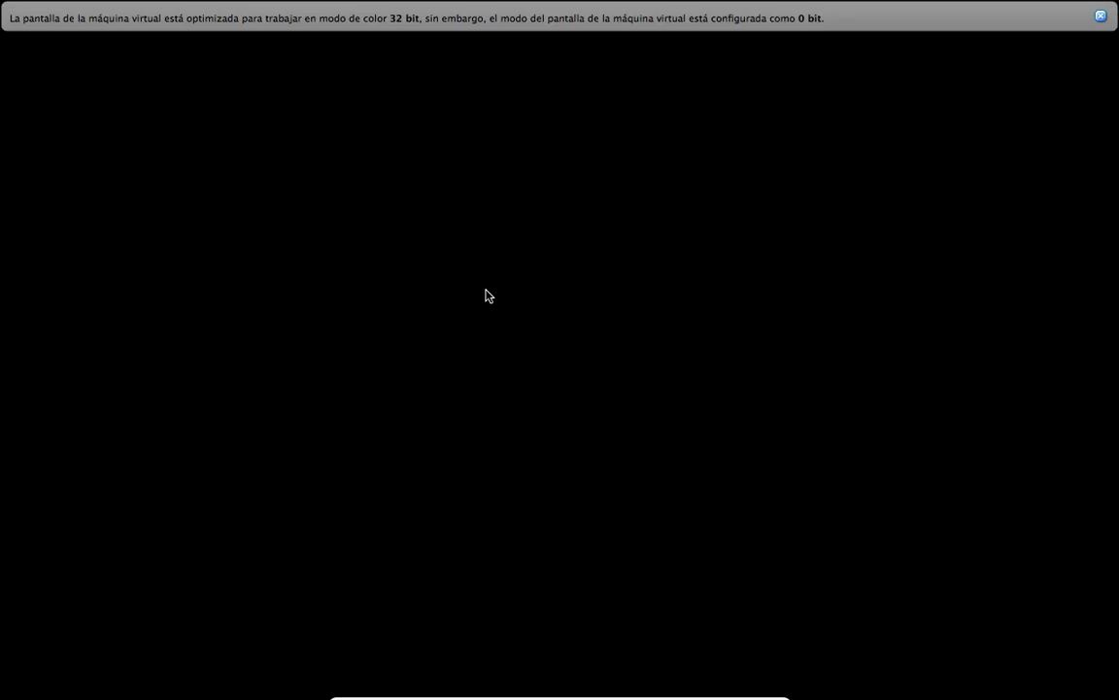
click(1100, 17)
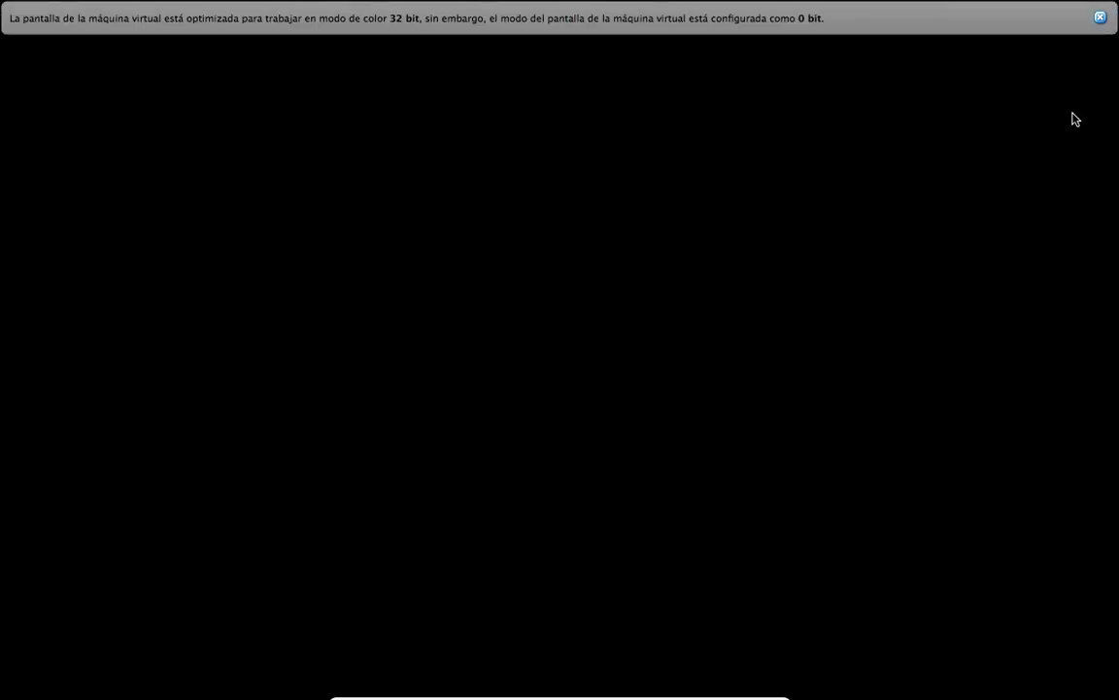
click(1100, 17)
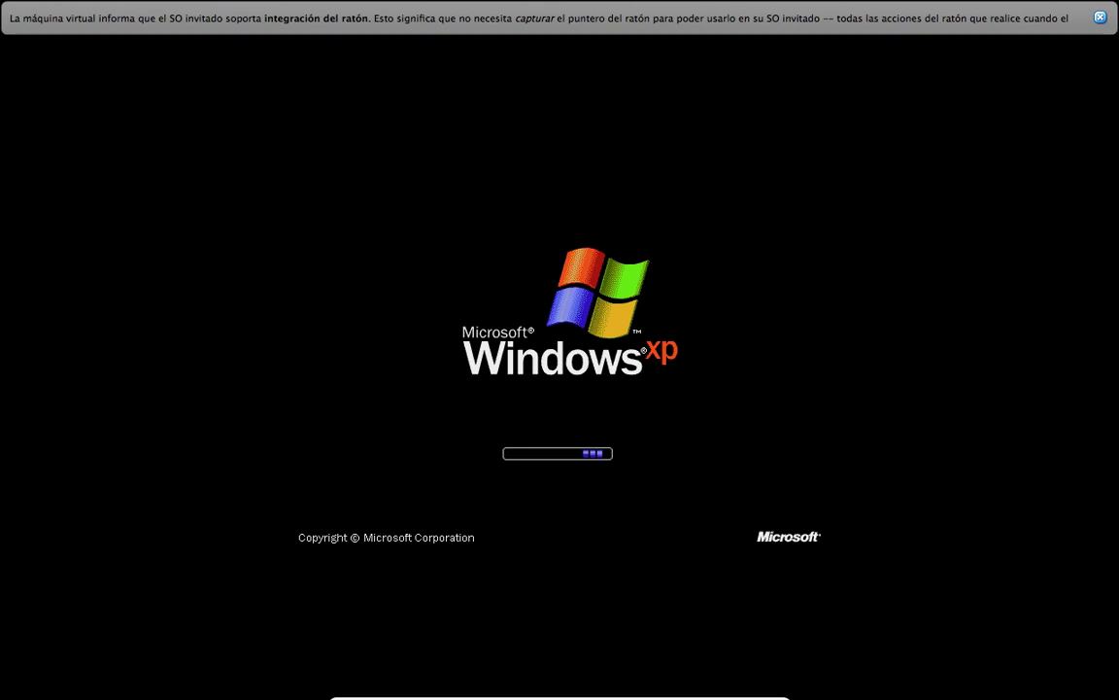
click(1101, 17)
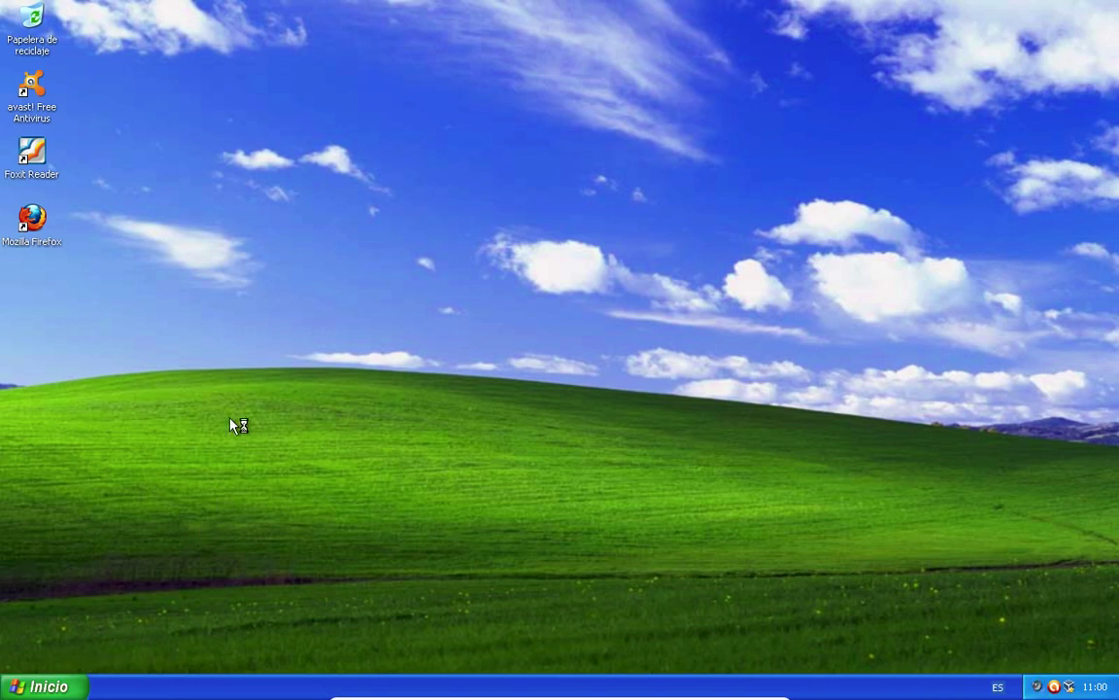
Open Disk Management (Administración de discos) in the Windows XP computer administration tools.
click(59, 688)
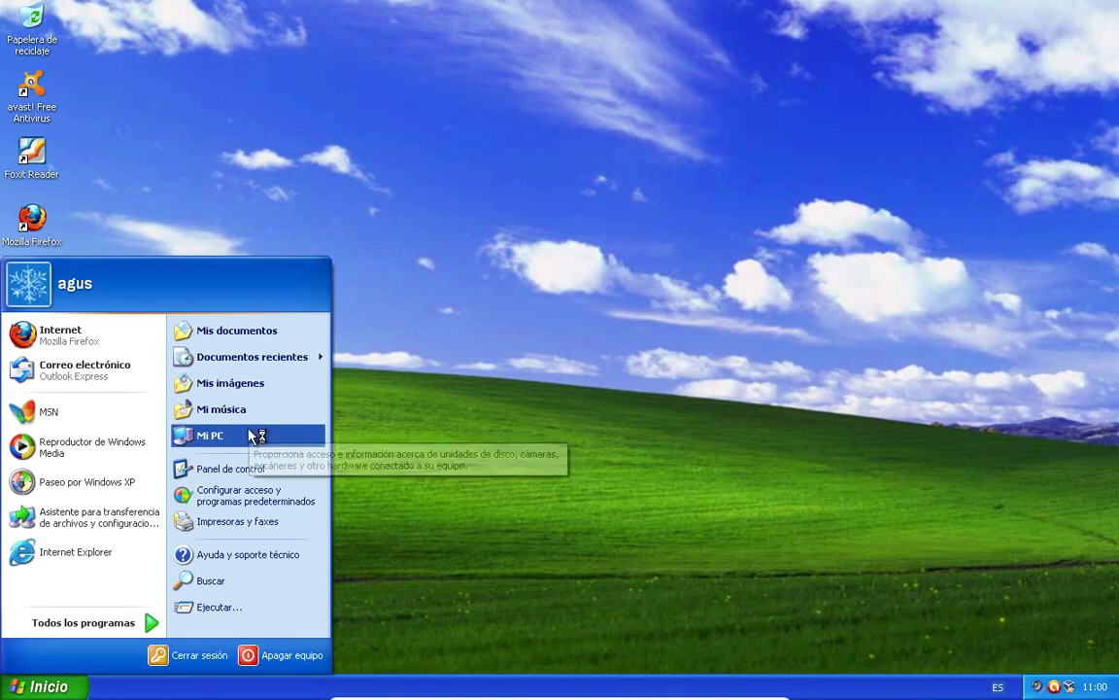
click(242, 470)
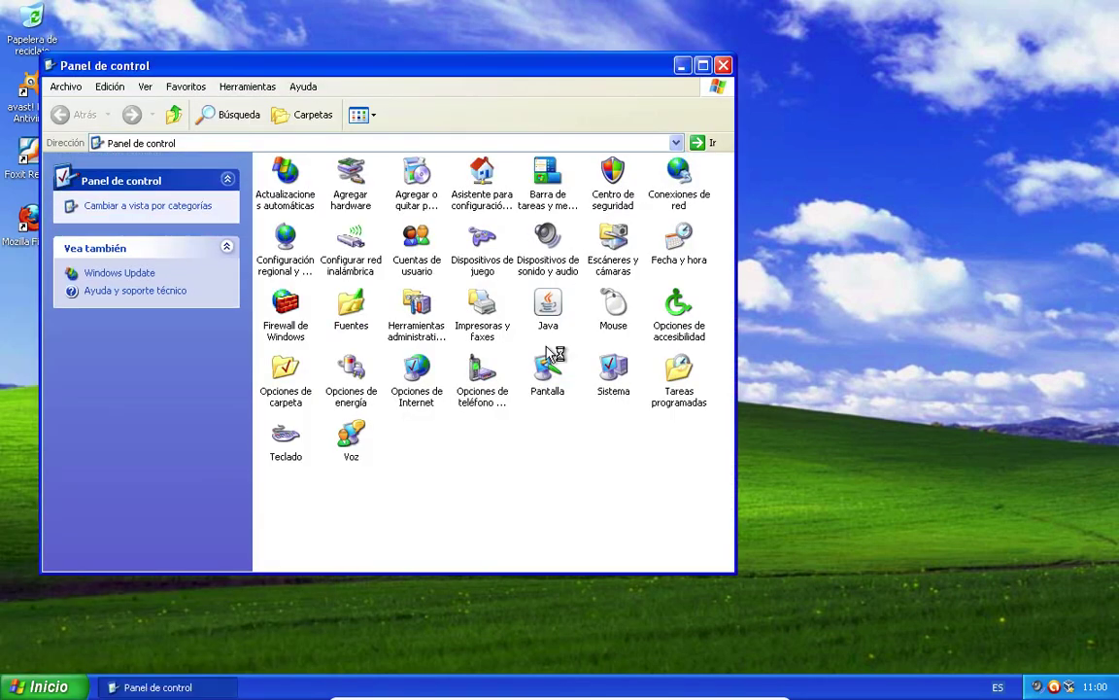
double_click(418, 309)
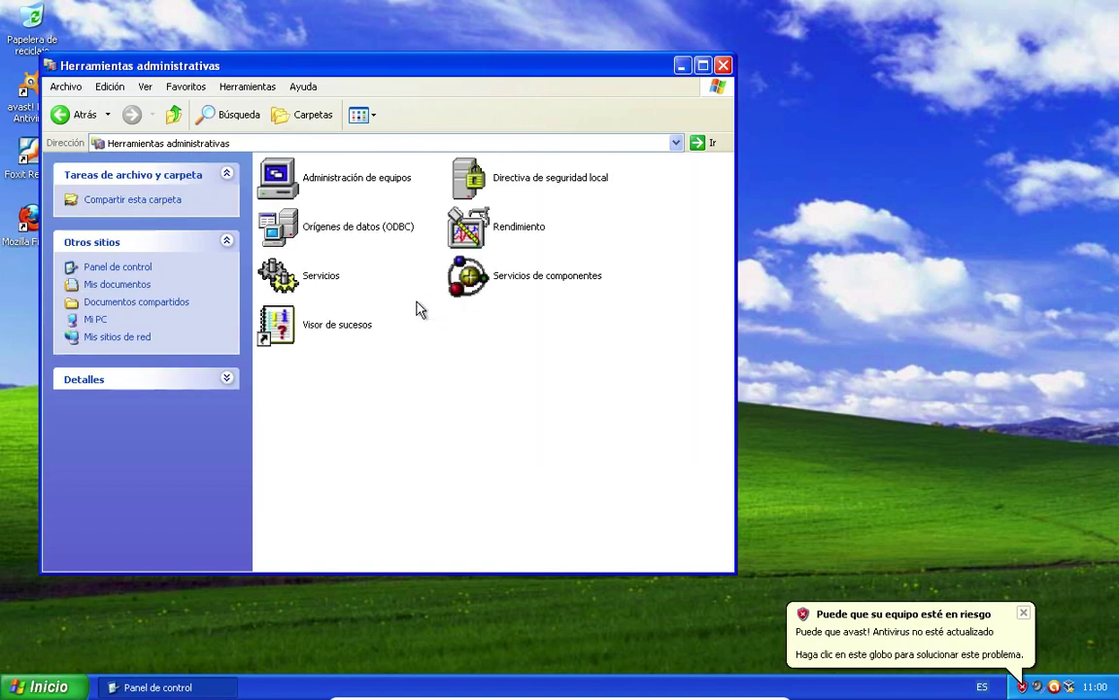
click(331, 176)
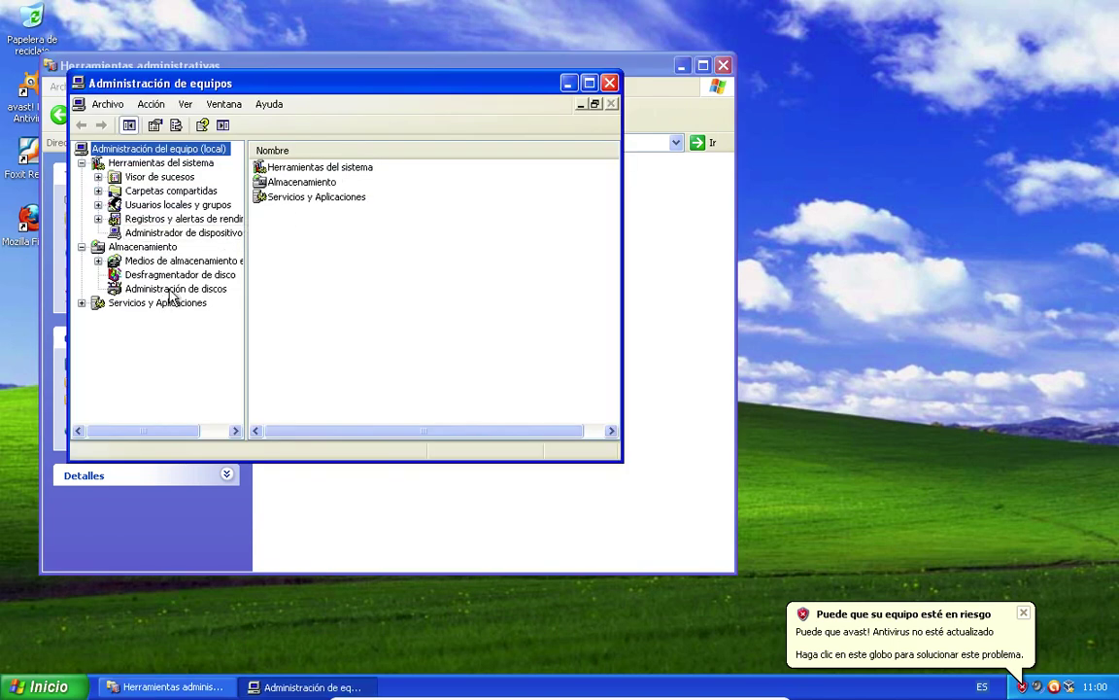
click(171, 289)
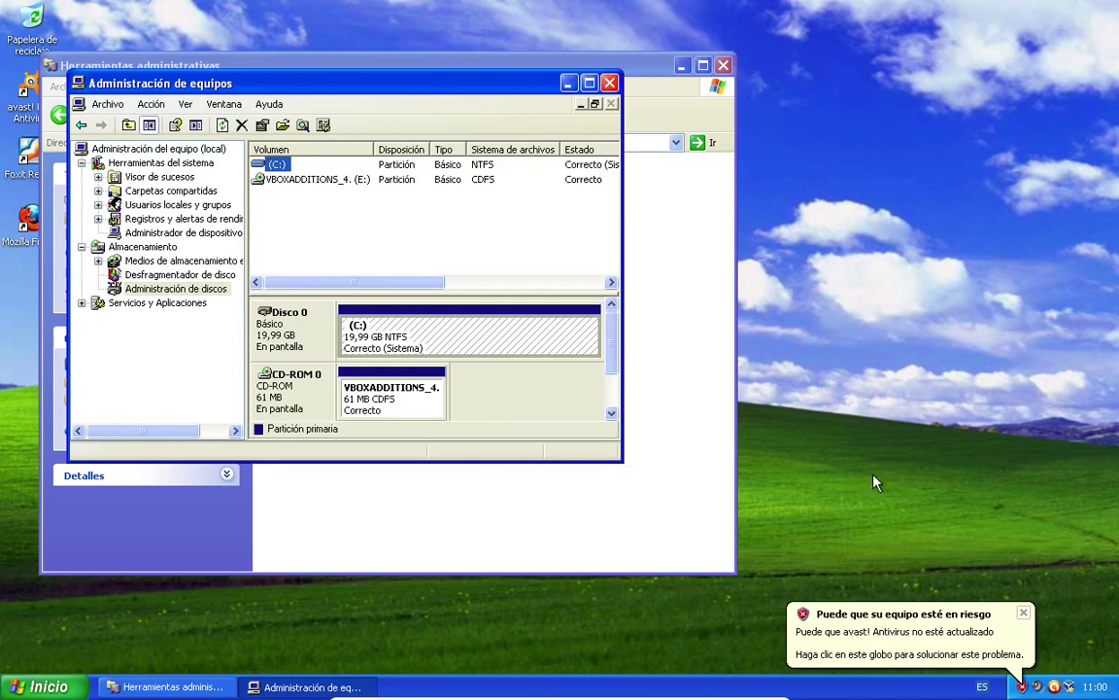
Widen the disk management window to examine the C: and E: volumes, and close the administration windows.
drag(624, 386, 929, 377)
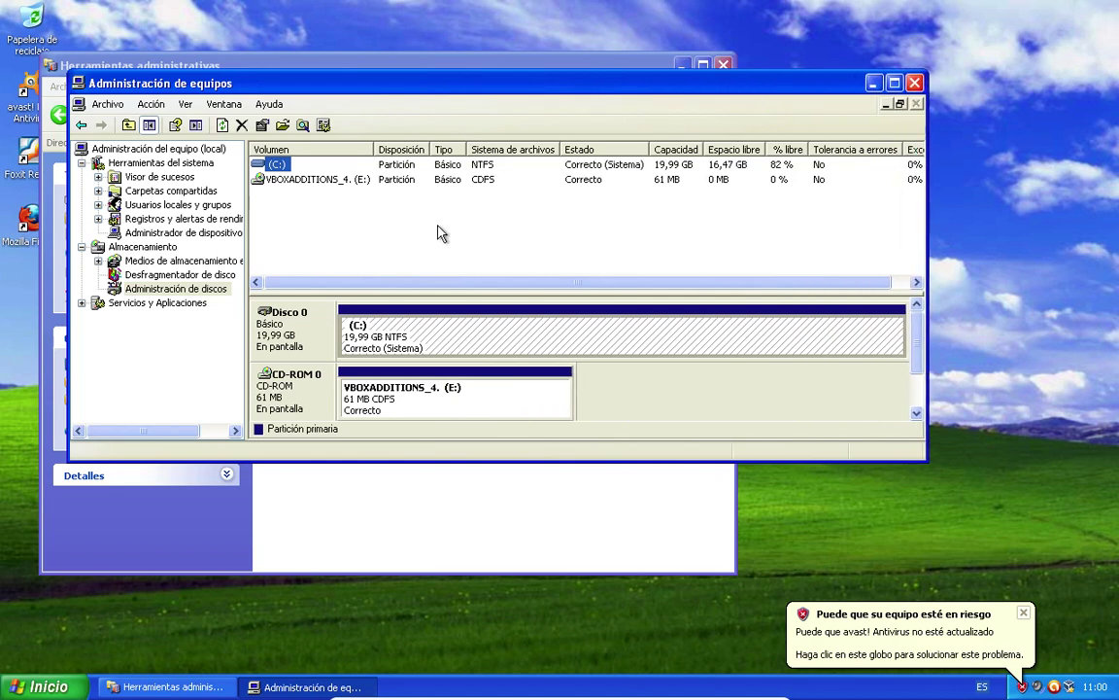
click(312, 183)
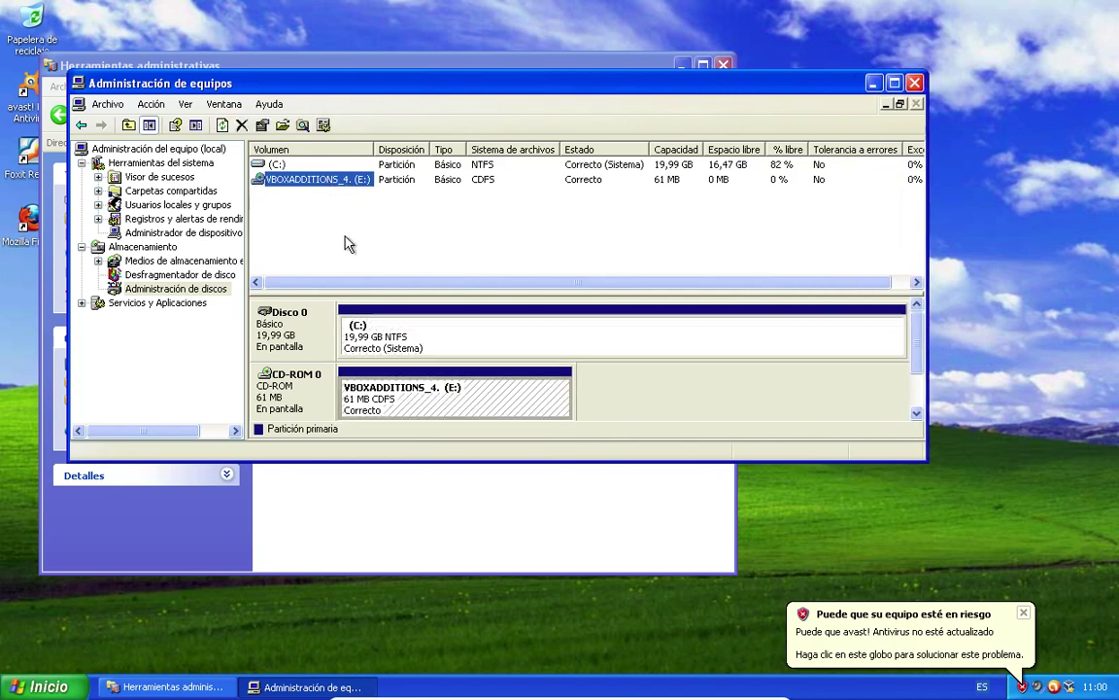
click(291, 166)
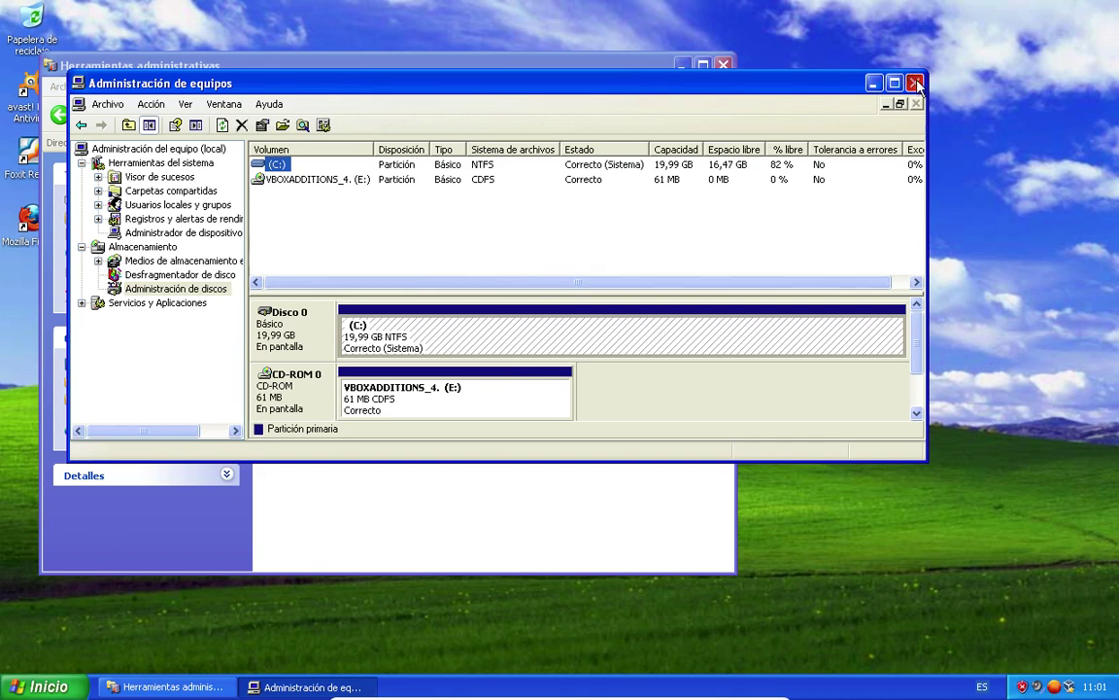
key(alt+F4)
click(723, 66)
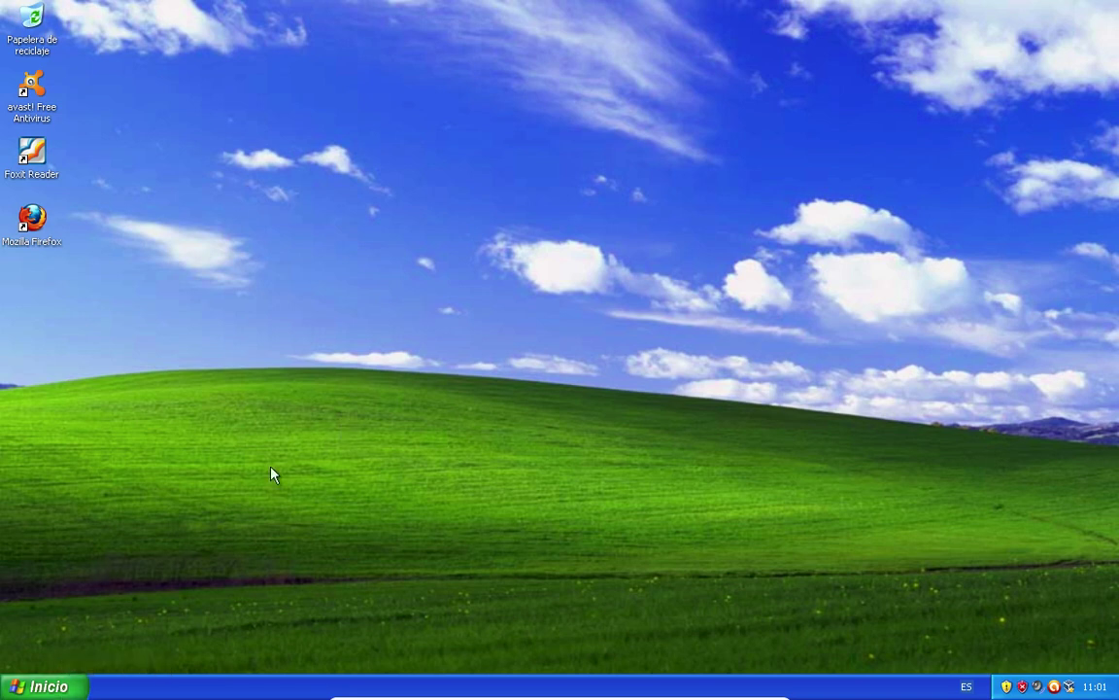
Shut down the Windows XP guest system.
click(53, 686)
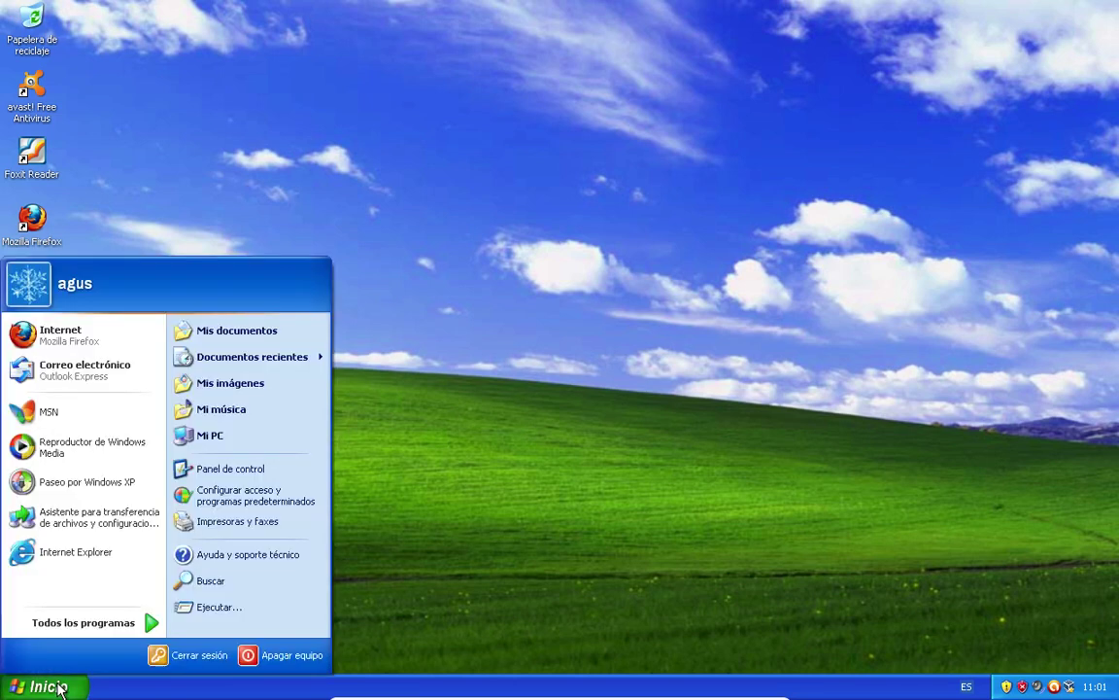
click(249, 658)
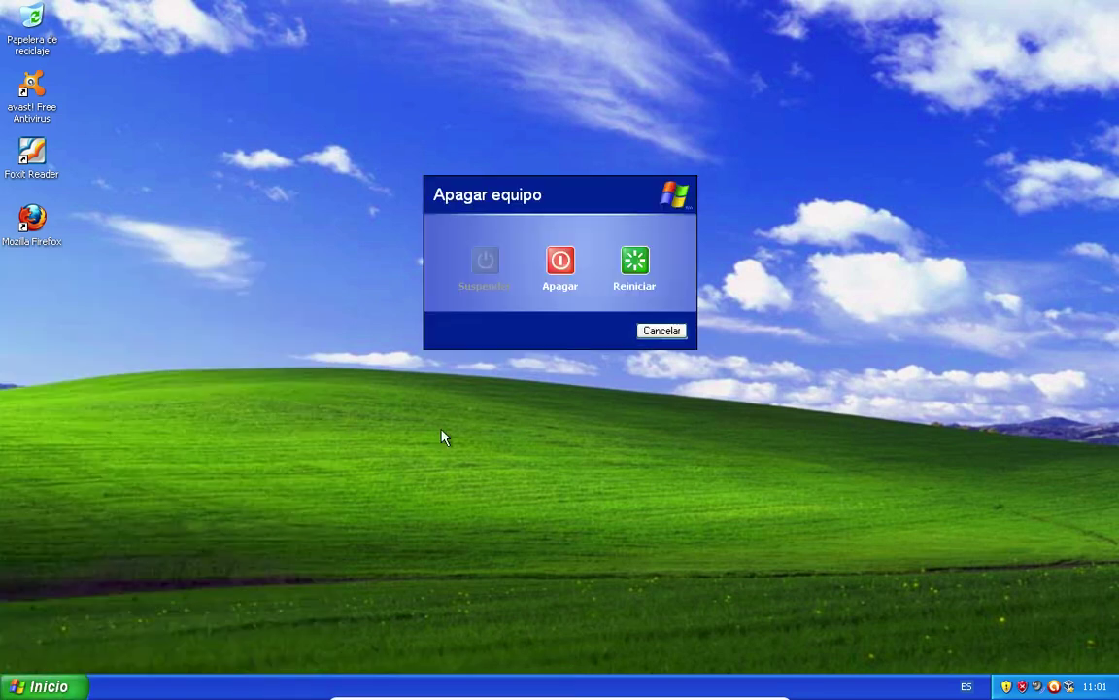
click(561, 273)
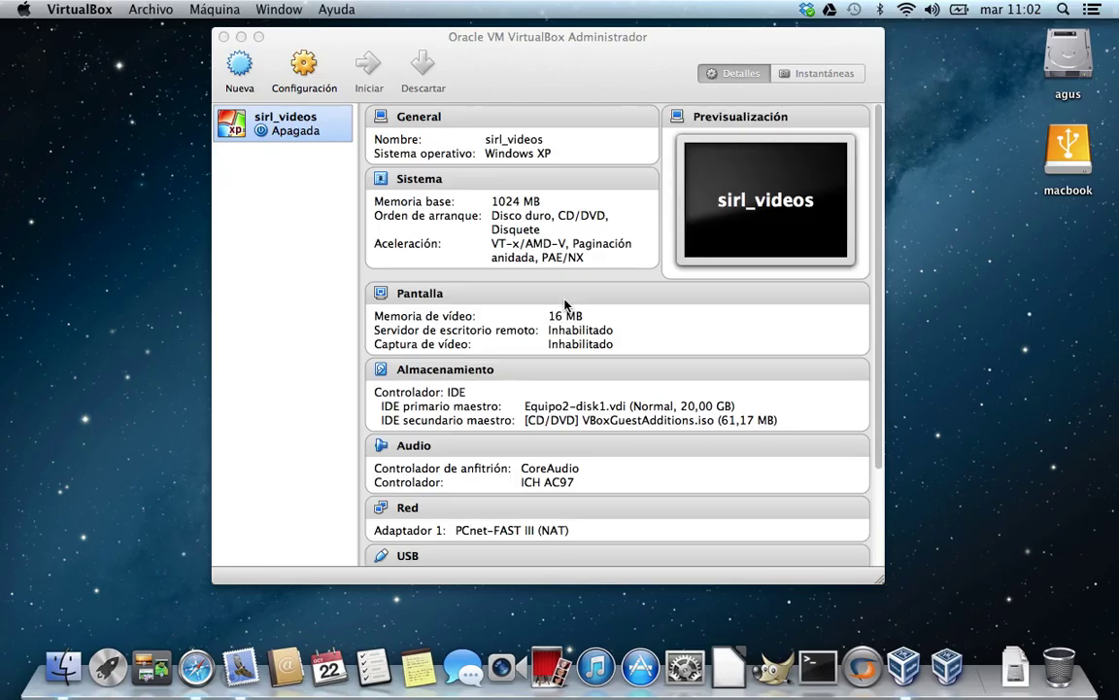
Replace VBoxGuestAdditions.iso in the sirl_videos virtual CD/DVD drive with pmagic_2013_08_01.iso and save the storage settings.
click(309, 66)
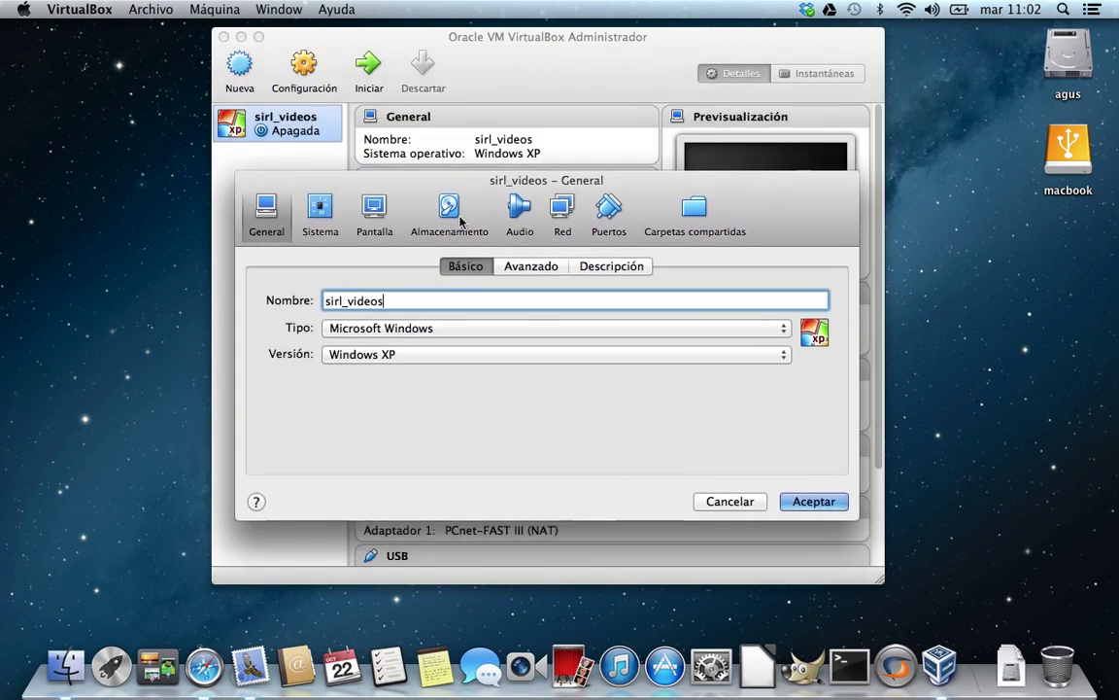
click(442, 207)
click(345, 336)
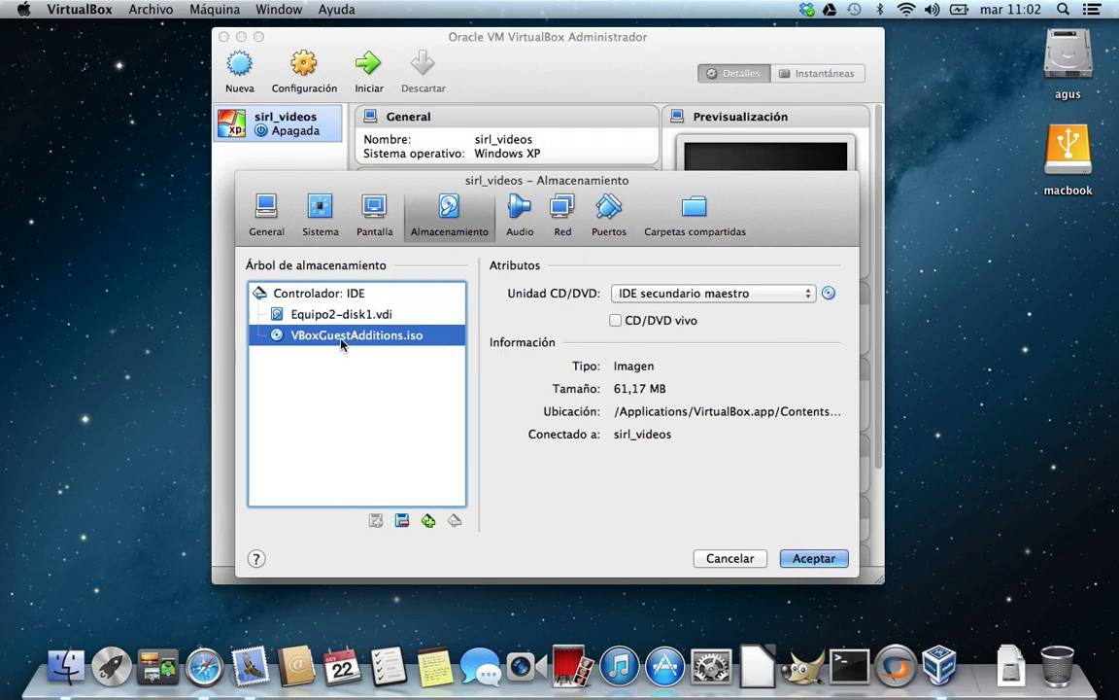
click(827, 293)
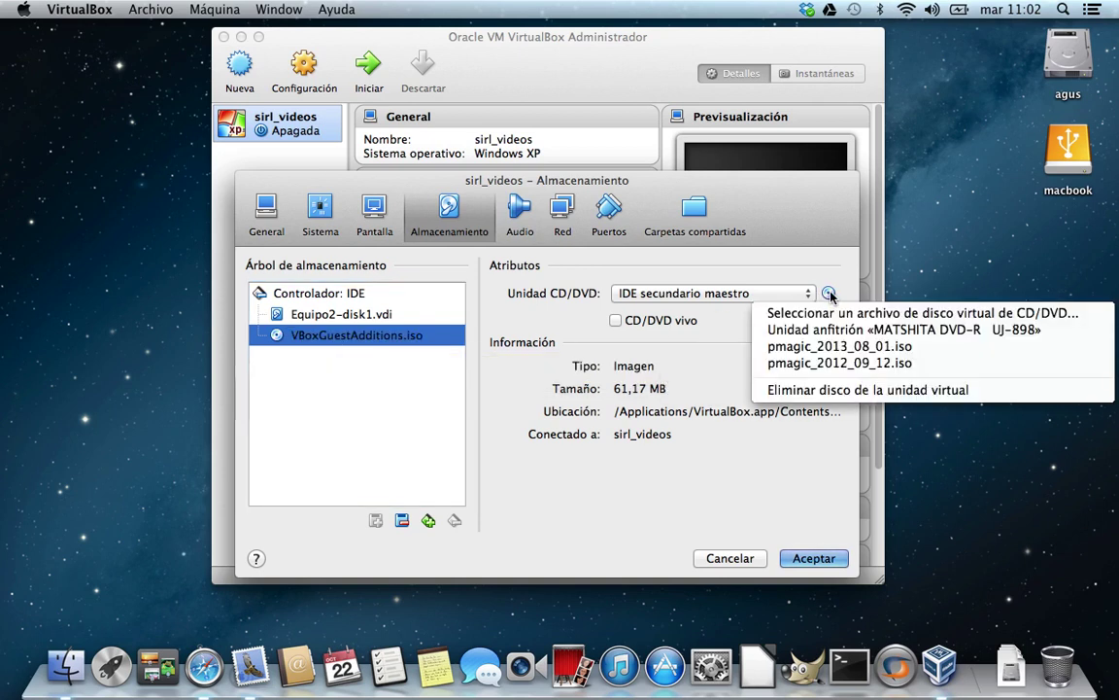
click(842, 347)
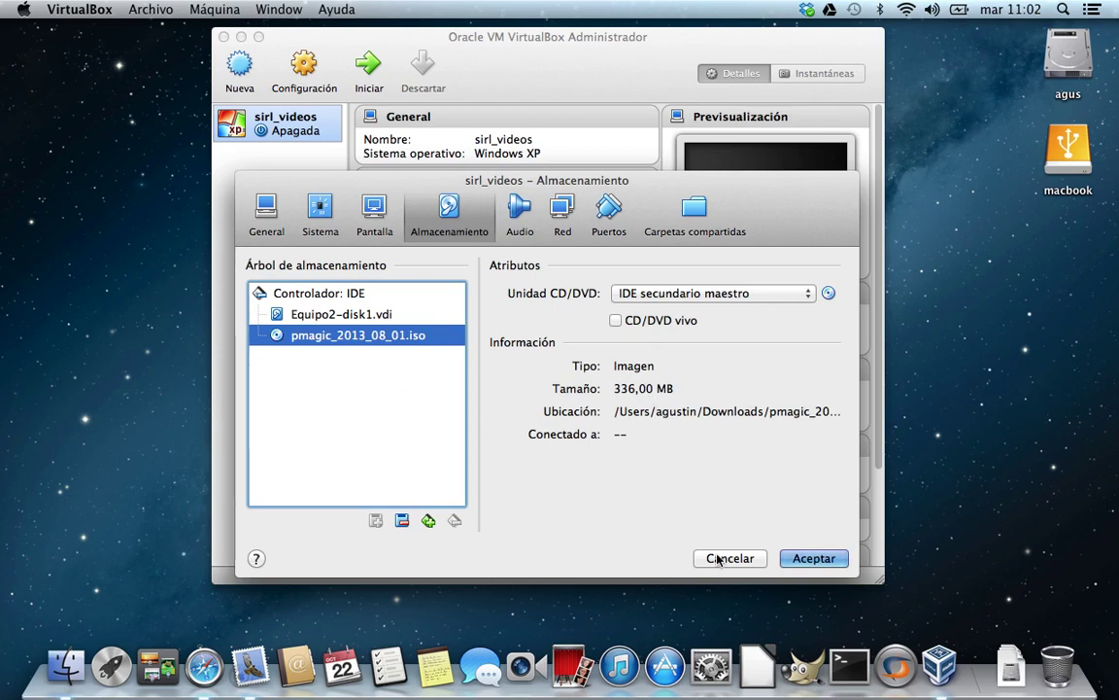
click(812, 559)
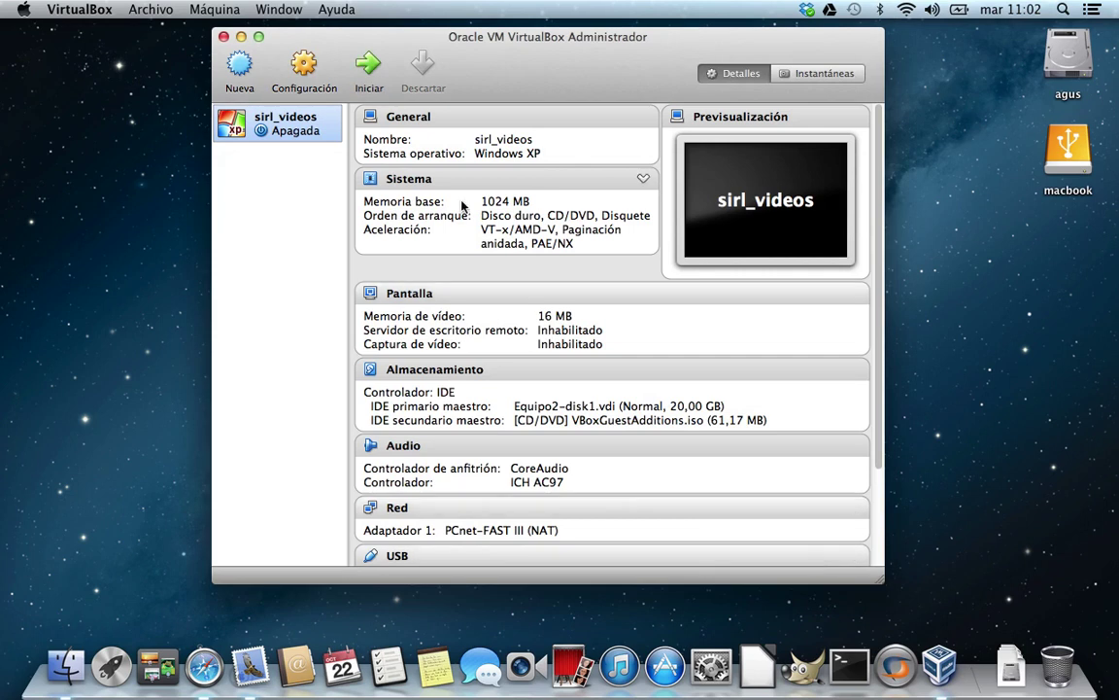
Put CD/DVD ahead of the hard disk in the sirl_videos boot order and save the settings.
click(299, 64)
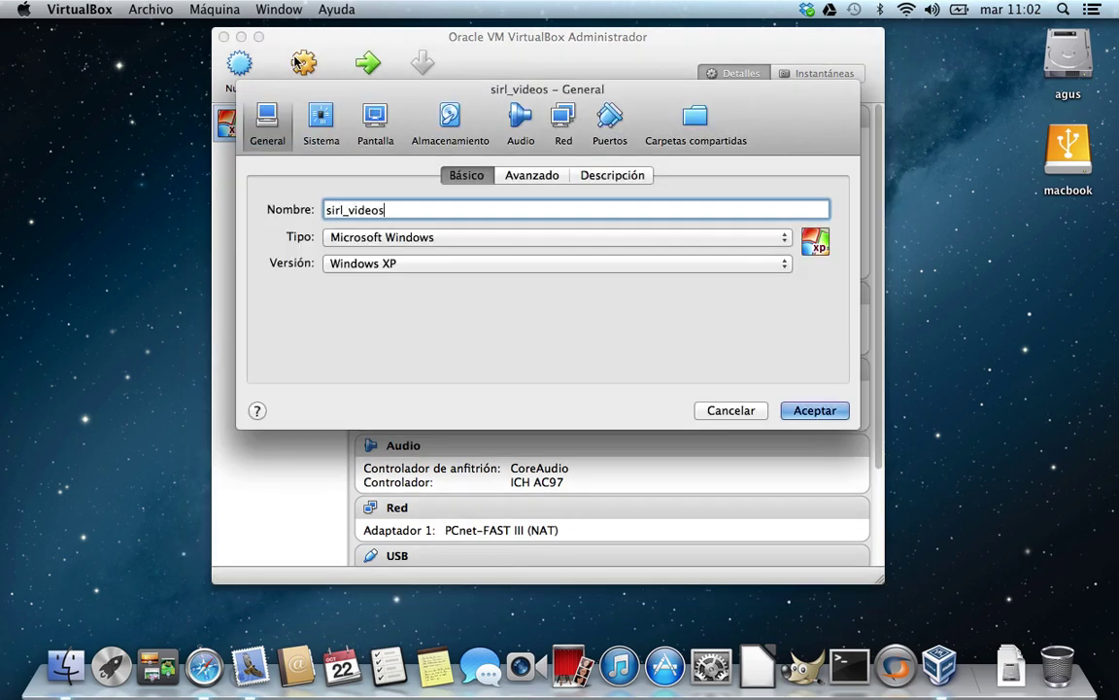
click(321, 121)
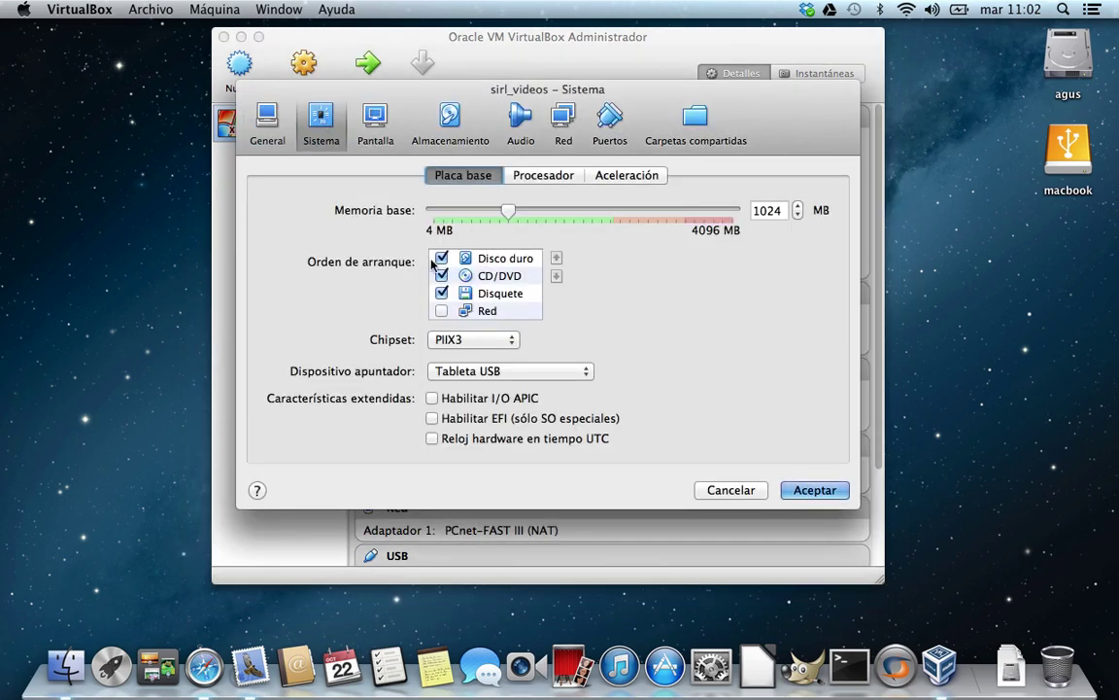
click(503, 276)
click(556, 257)
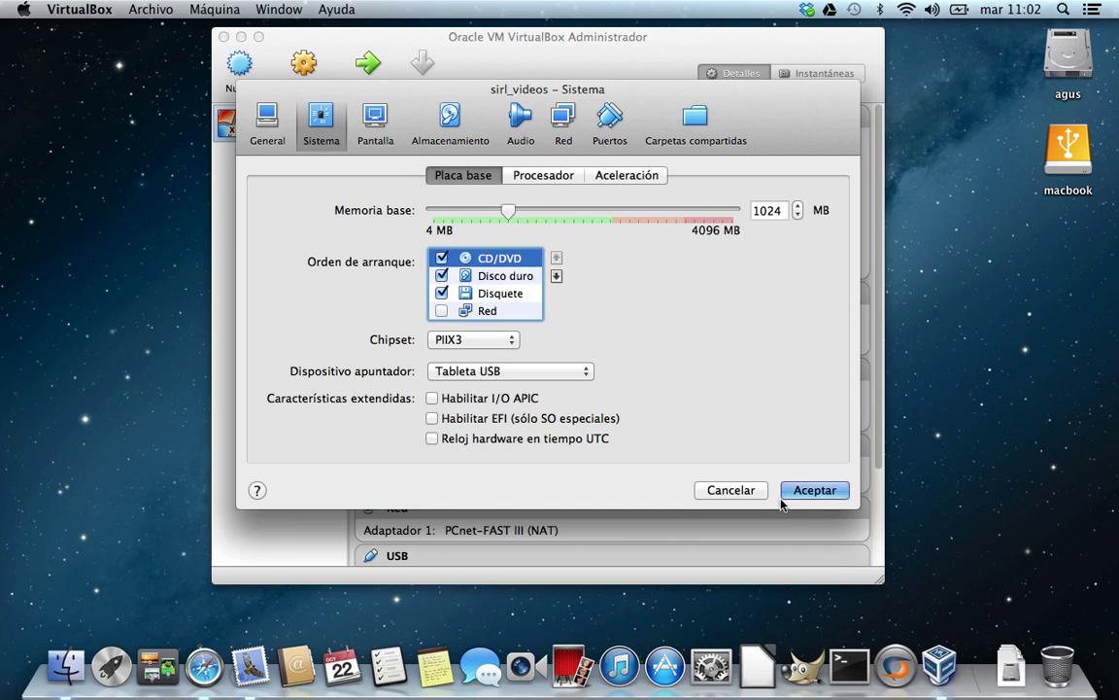
click(822, 490)
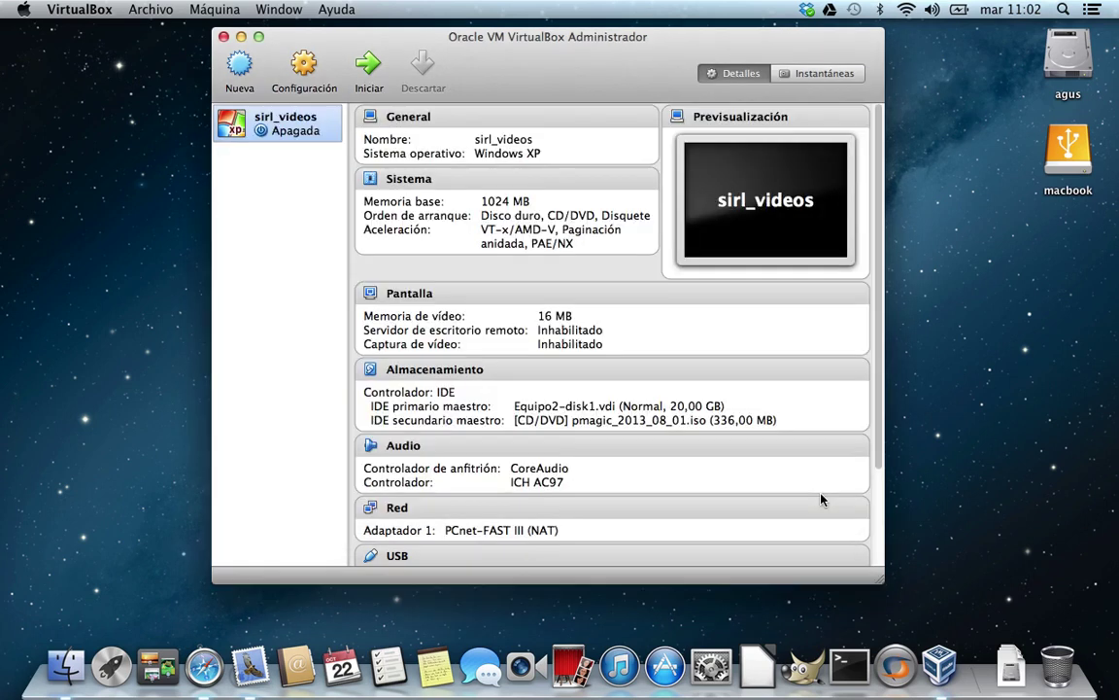
Start the sirl_videos virtual machine in full-screen mode with the pmagic_2013_08_01.iso disc loaded.
click(369, 63)
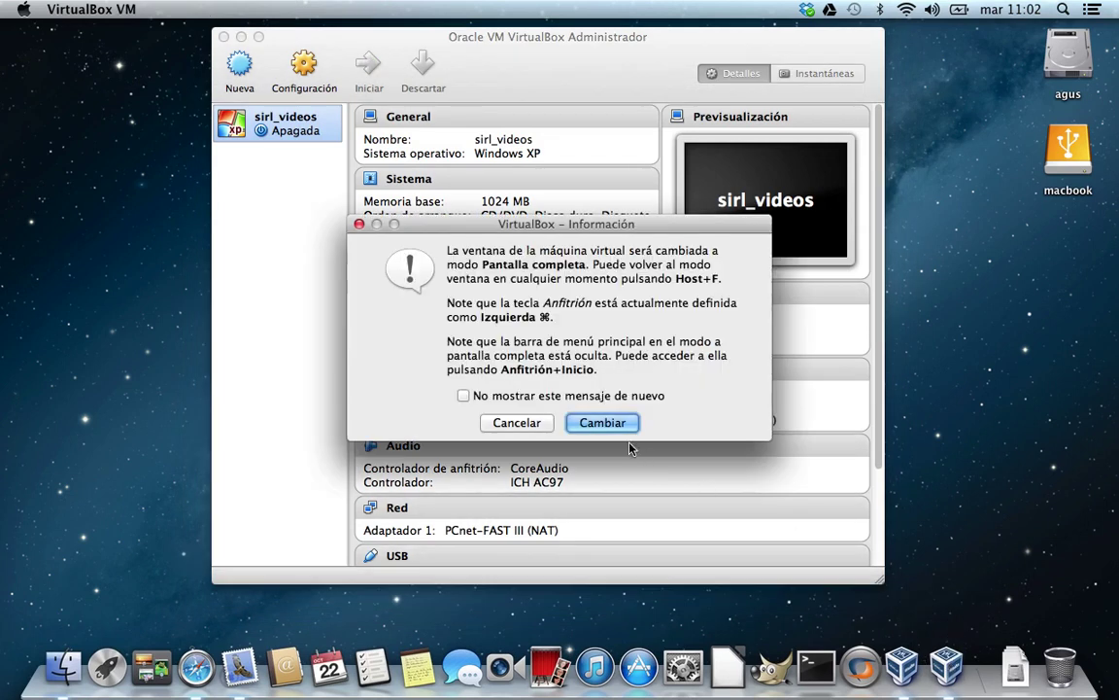
click(602, 422)
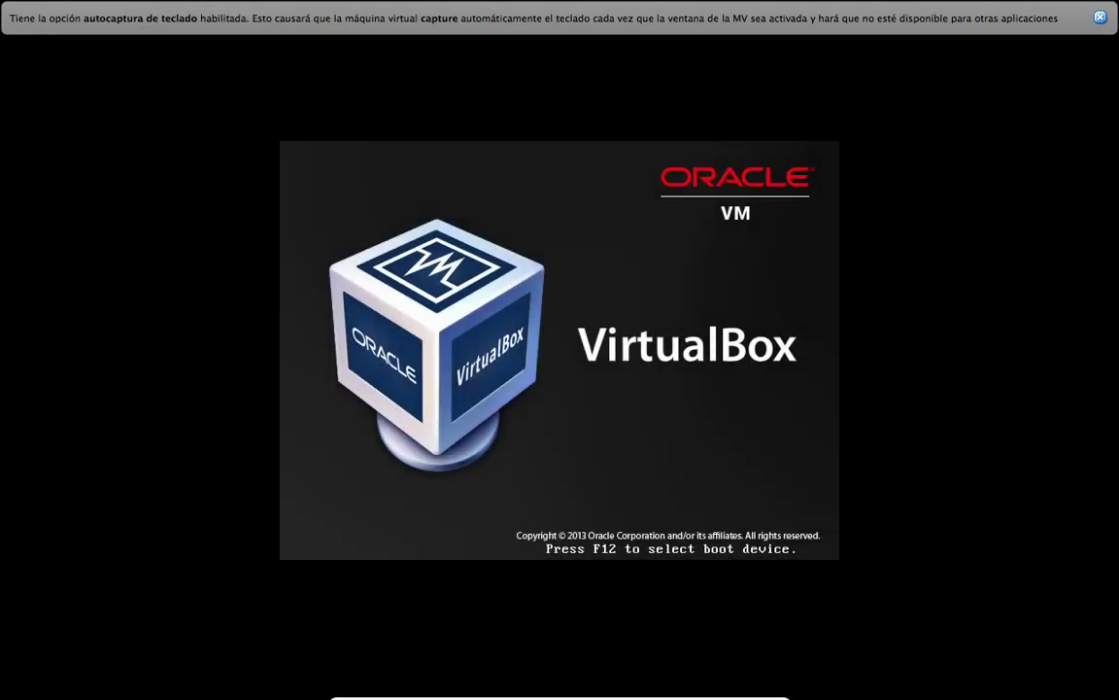
Boot Parted Magic from its boot menu with the Spanish 32 language option, dismissing the virtual machine notices.
click(1100, 18)
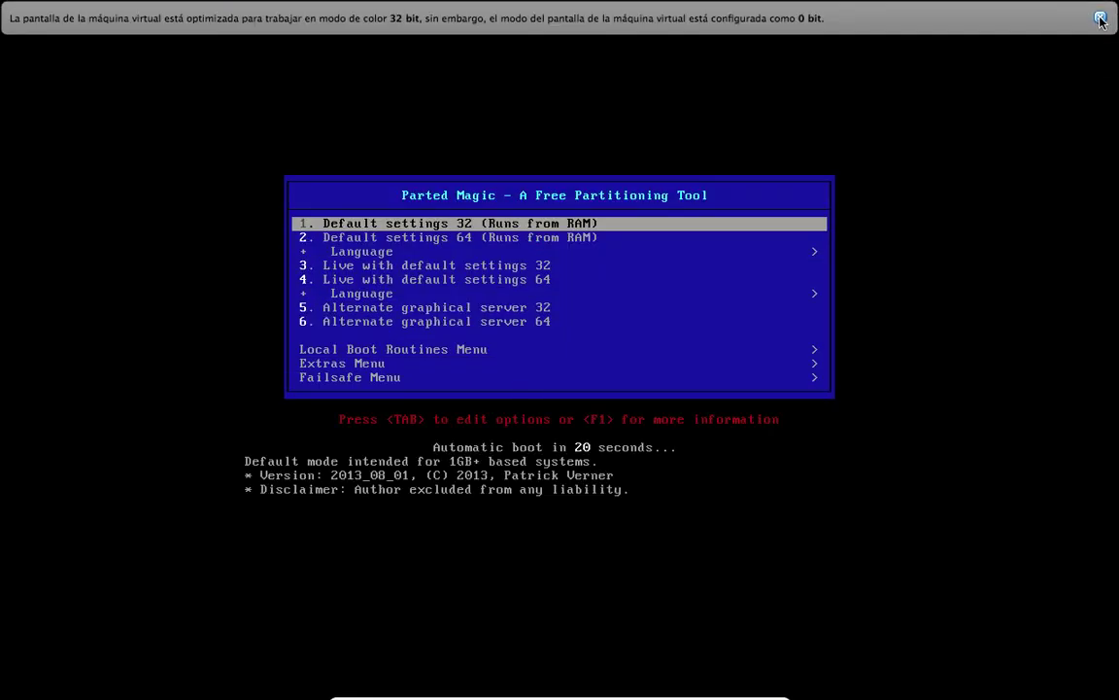
click(1100, 17)
key(Down)
key(Down)
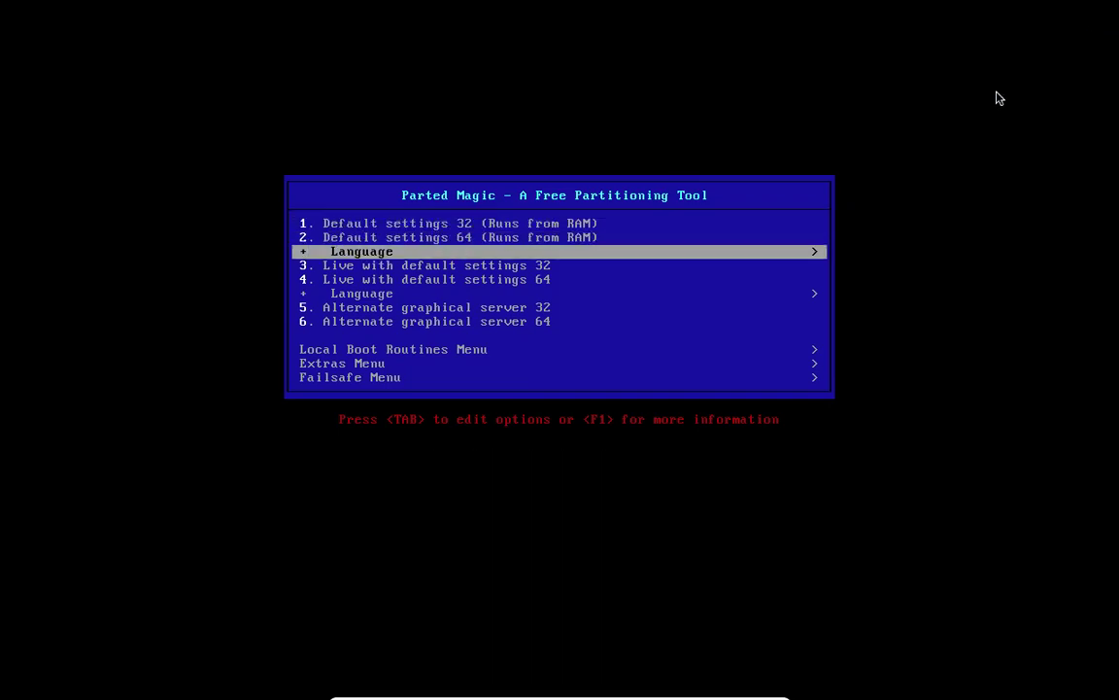
key(Return)
key(Down)
key(Down)
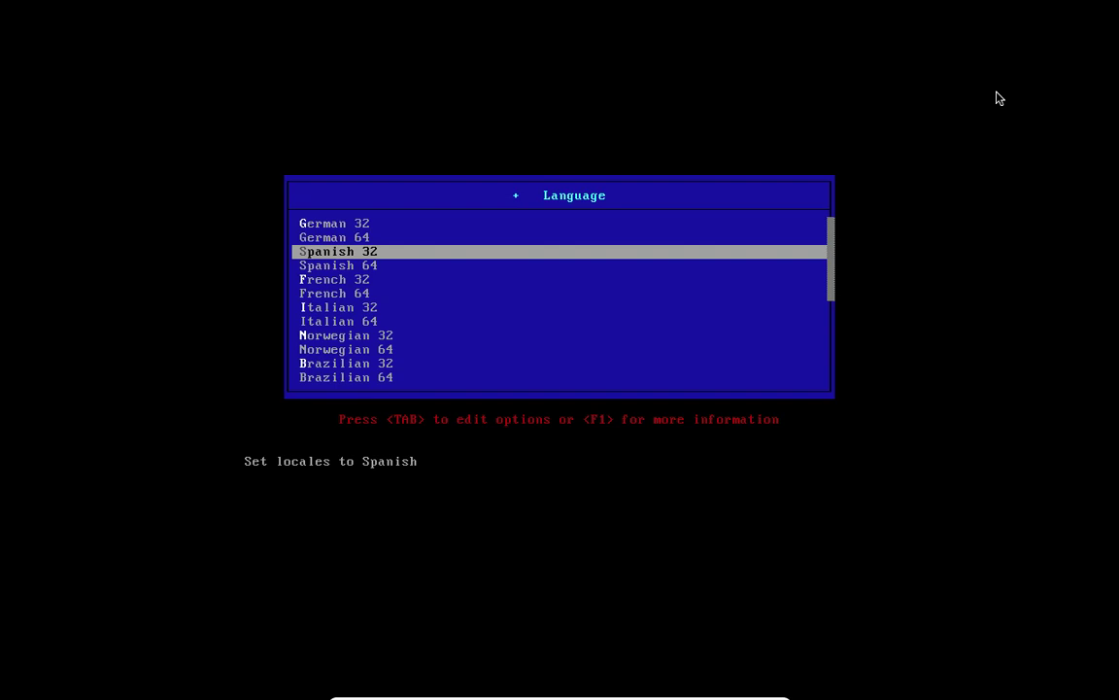
key(Down)
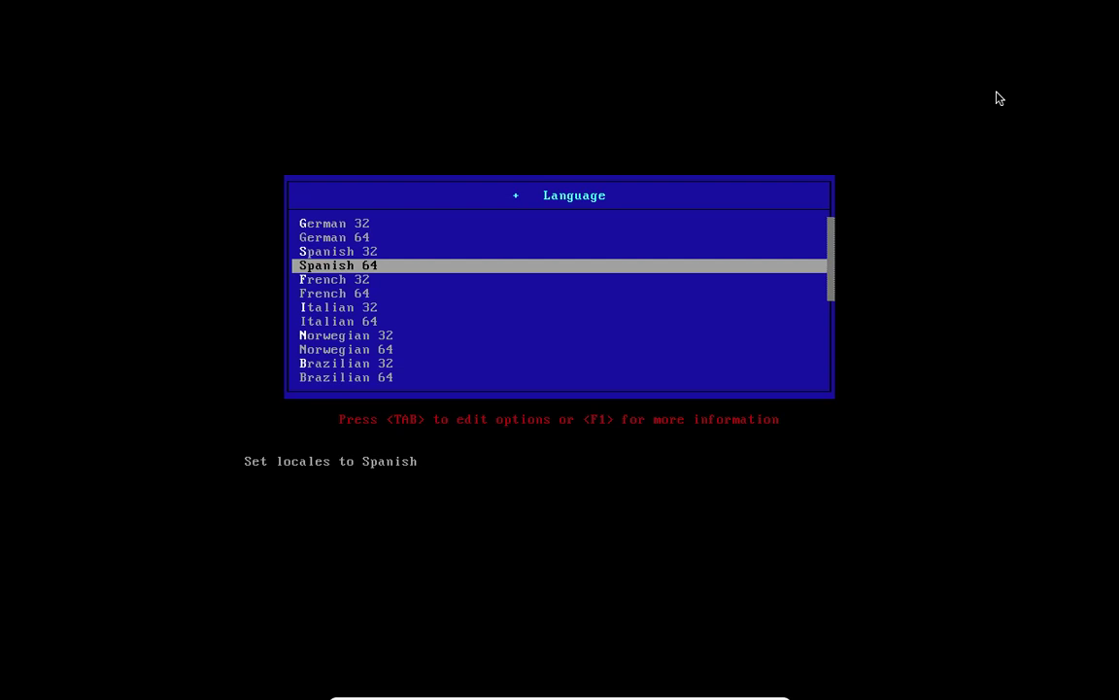
key(Up)
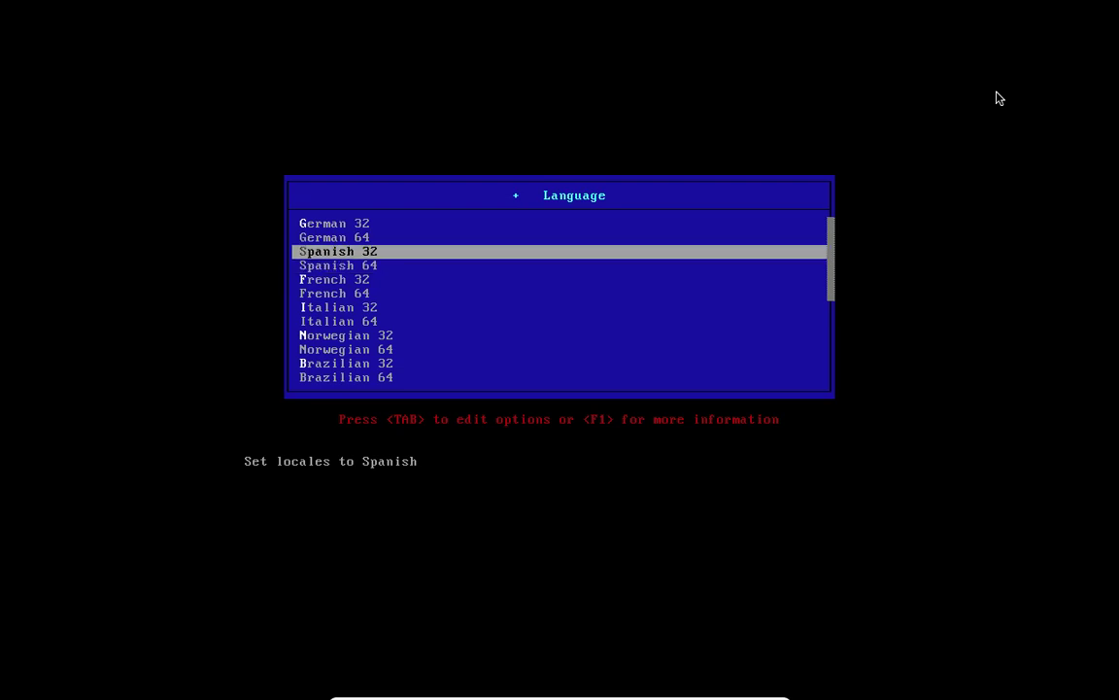
key(Return)
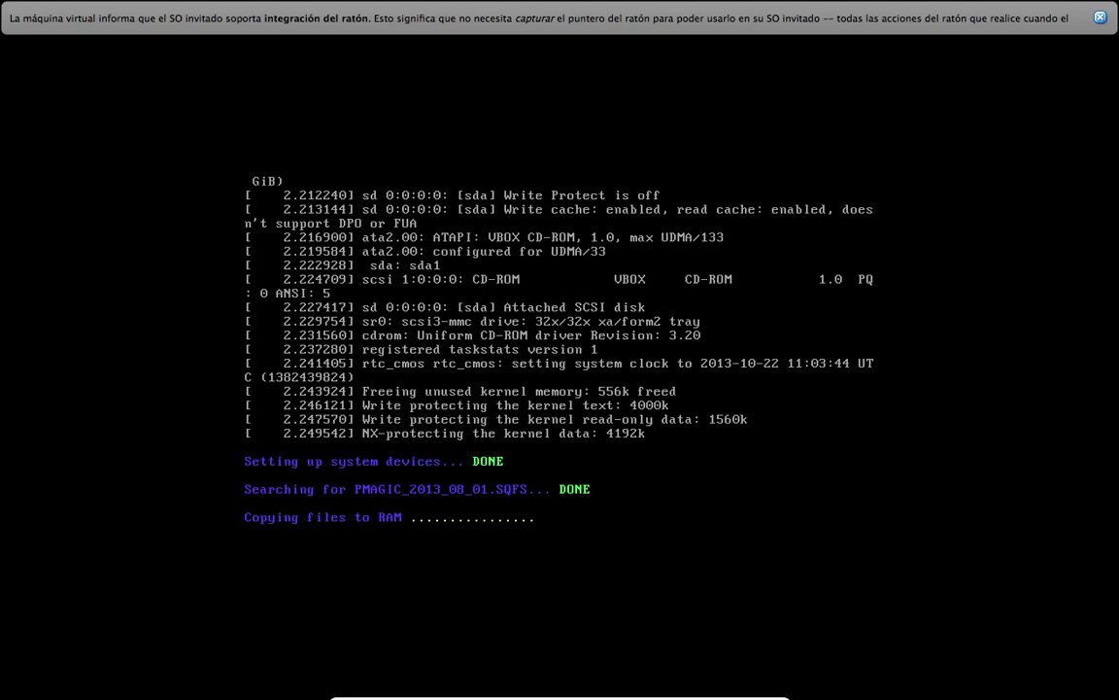
click(1100, 18)
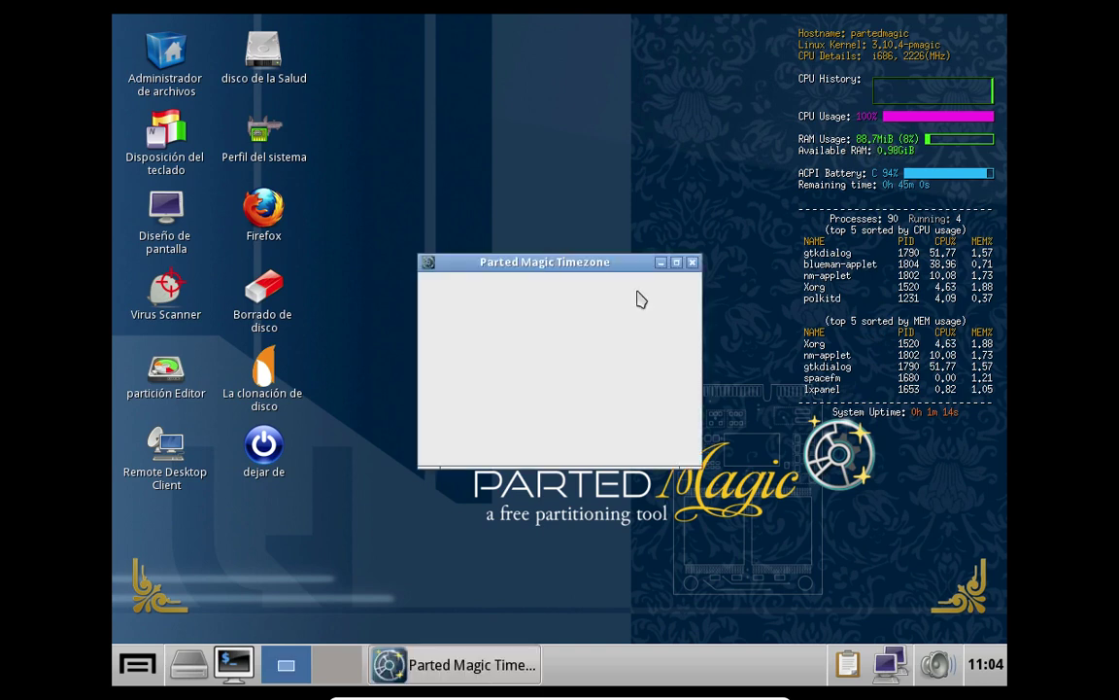
Dismiss the Parted Magic Timezone window and open the partition editor on the /dev/sda disk.
click(693, 263)
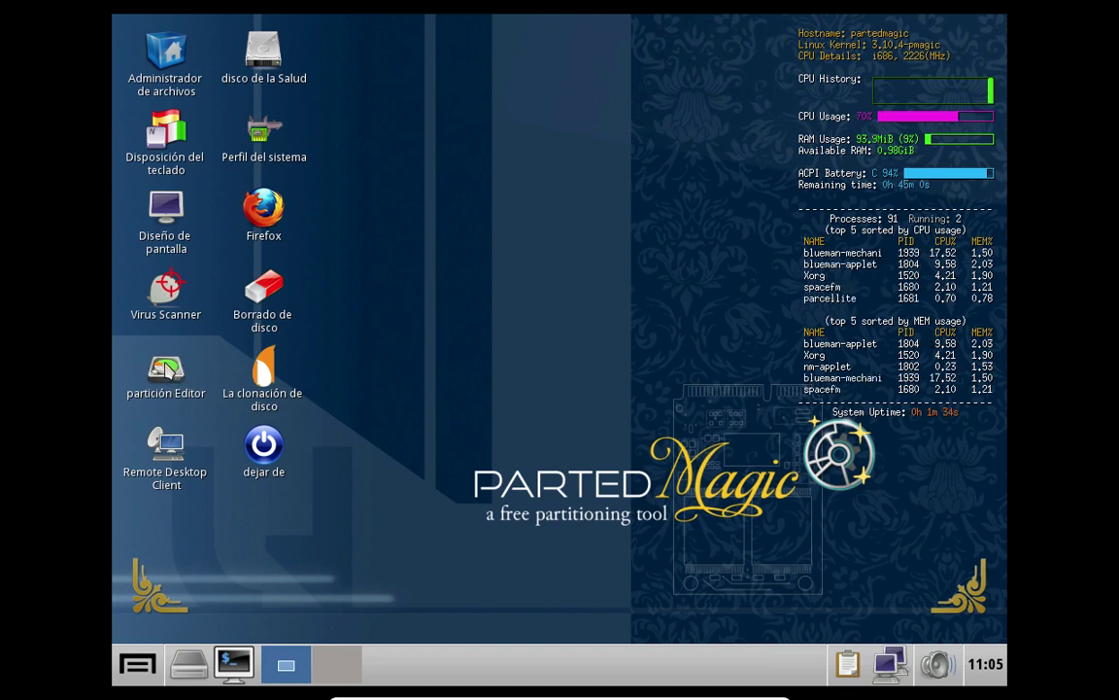
double_click(167, 371)
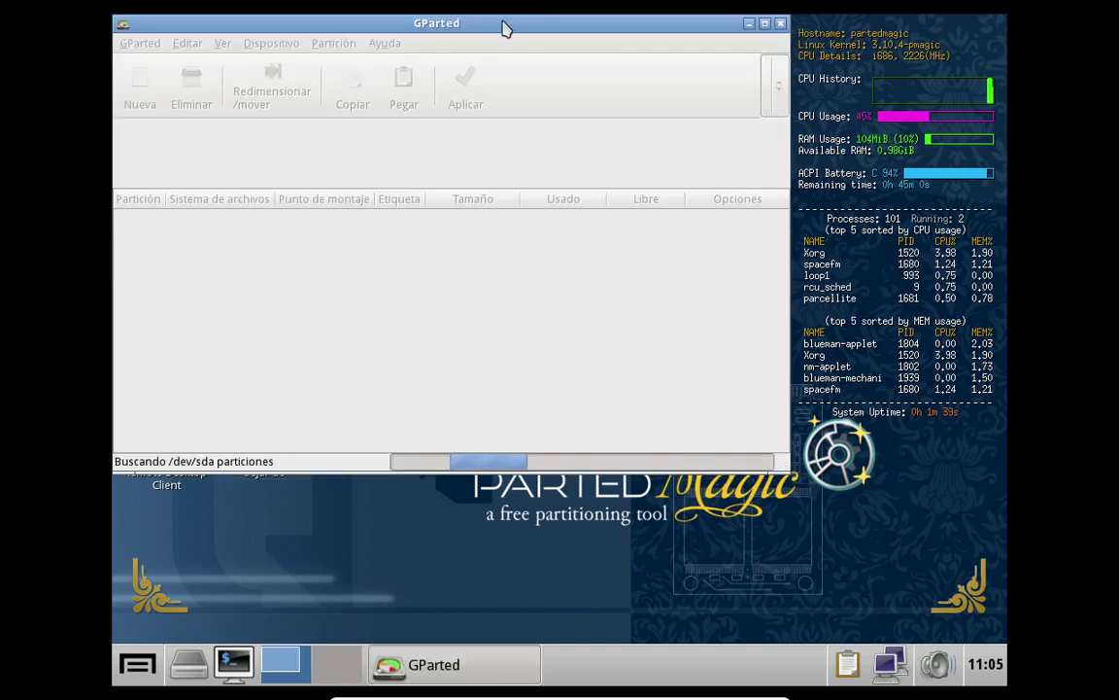
drag(505, 30, 577, 93)
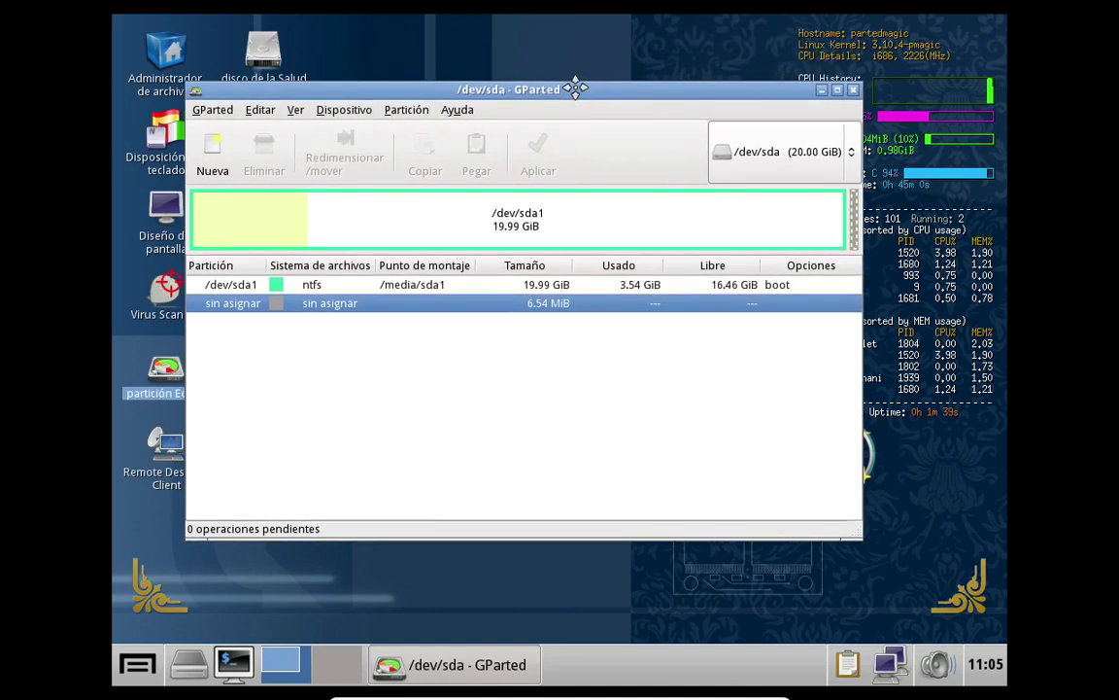
click(853, 152)
click(854, 155)
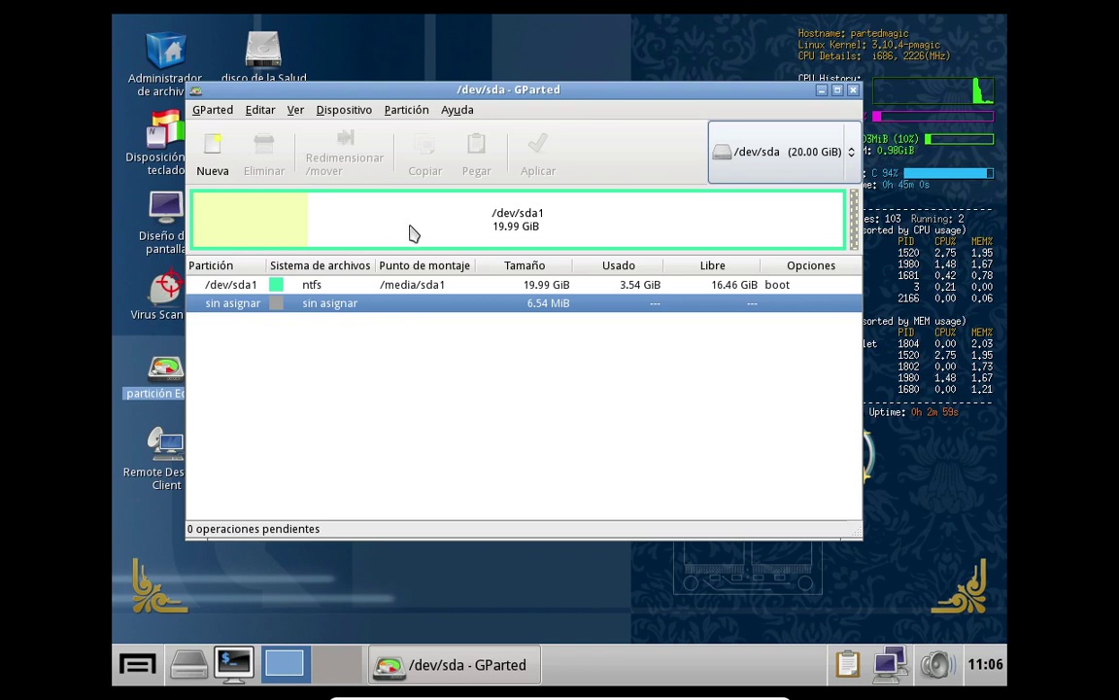
Open the resize/move settings for the ntfs partition /dev/sda1 and shrink it to about 5079 MiB.
right_click(413, 233)
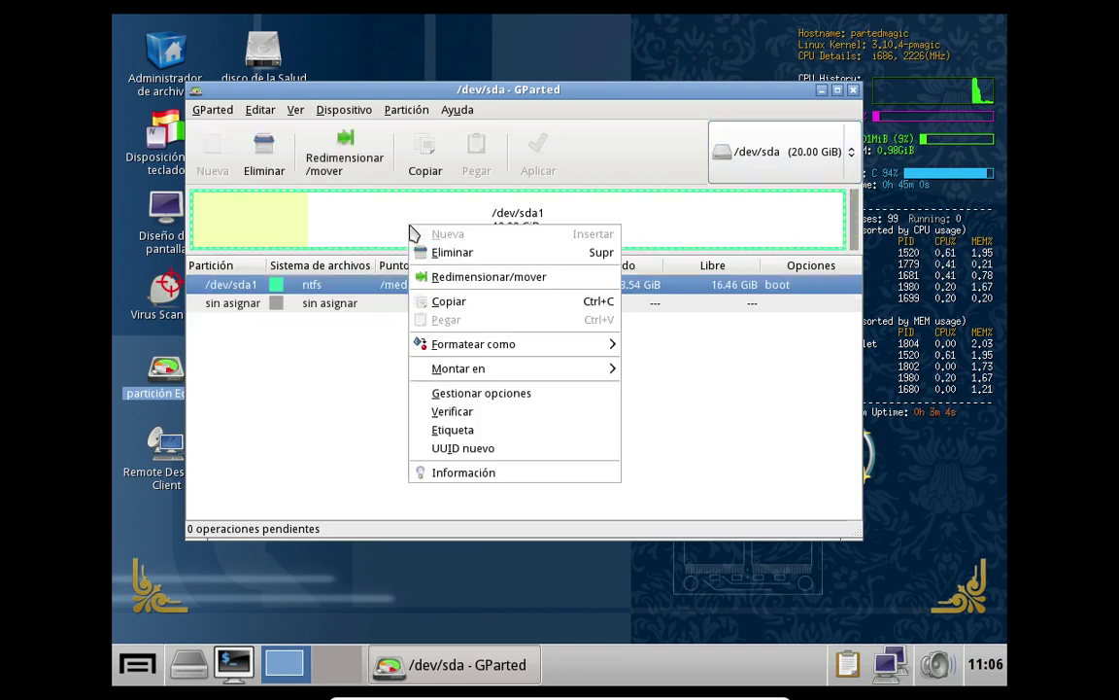
click(471, 281)
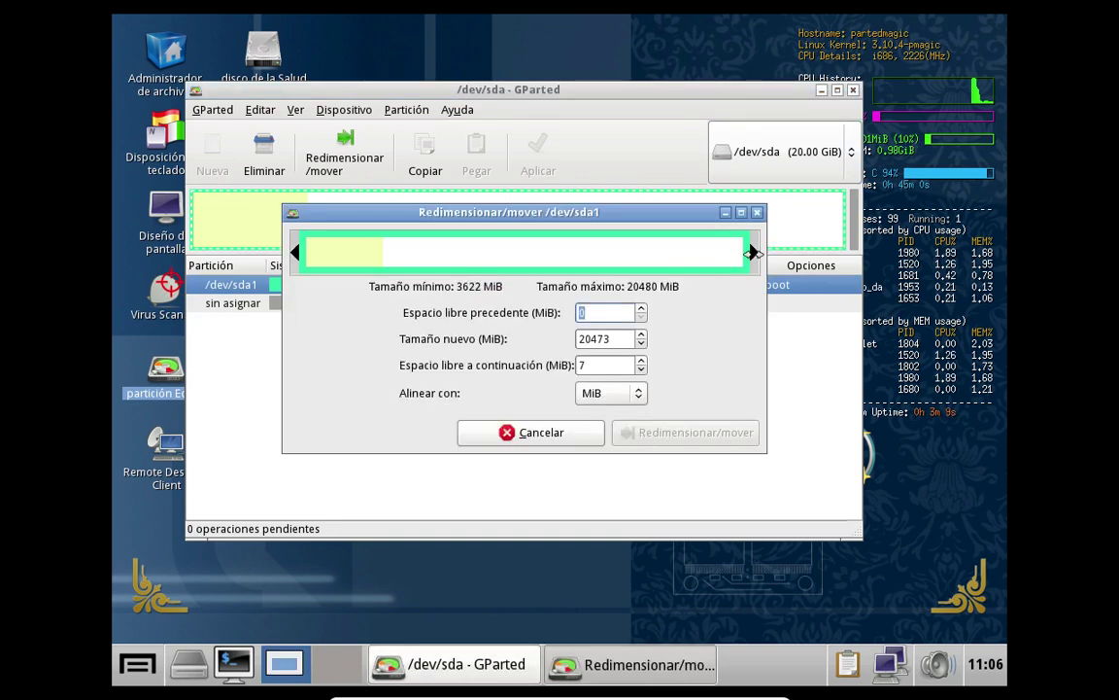
drag(754, 253, 426, 253)
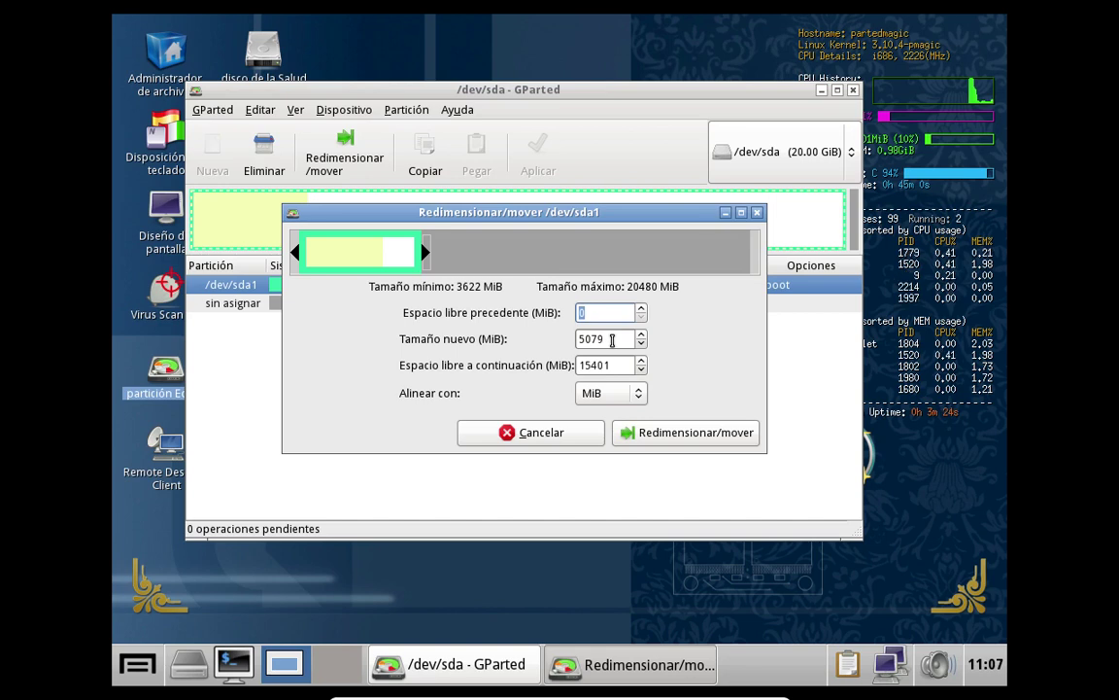
Set the new size of /dev/sda1 to 4096 MiB in the resize settings.
drag(590, 338, 567, 340)
text(4)
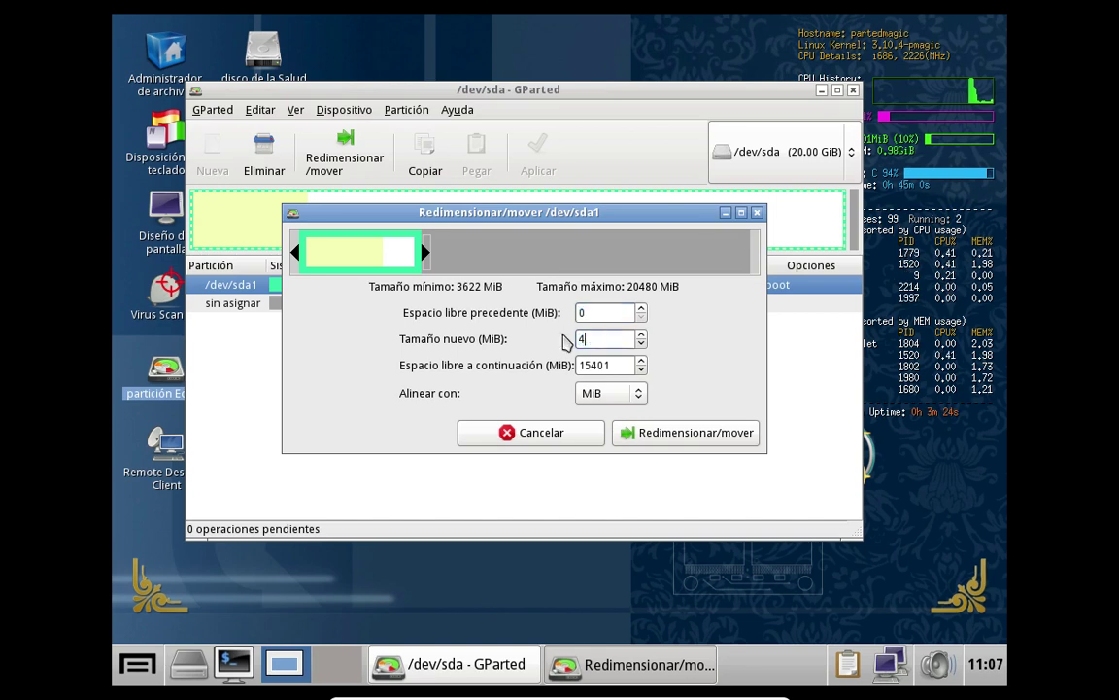
text(096)
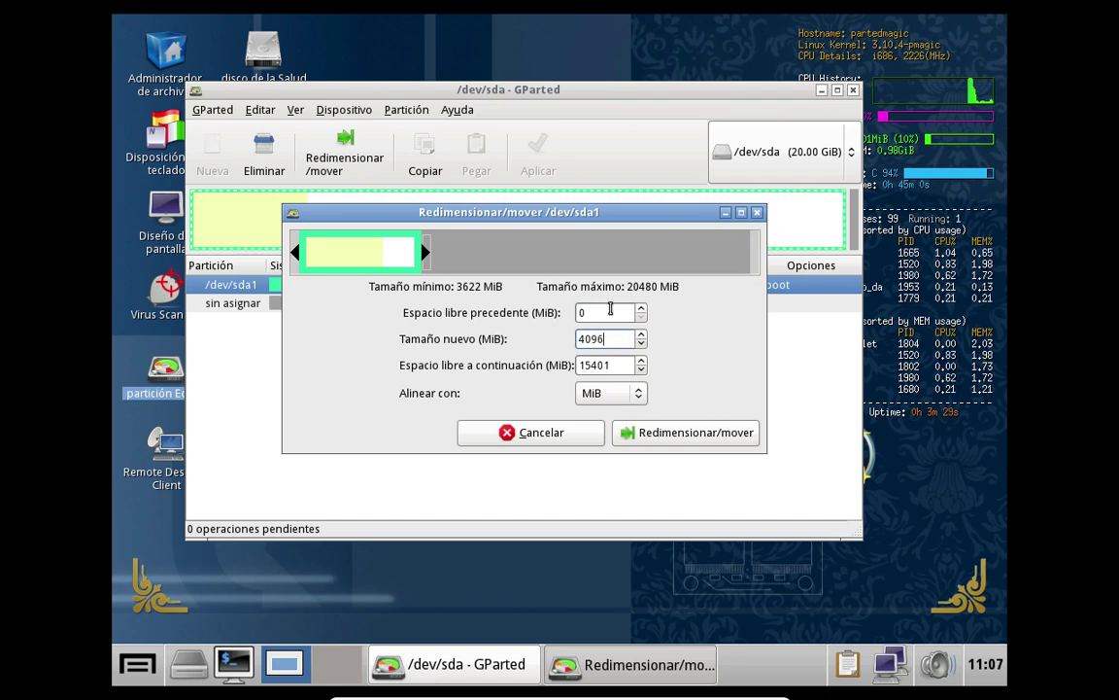
click(605, 312)
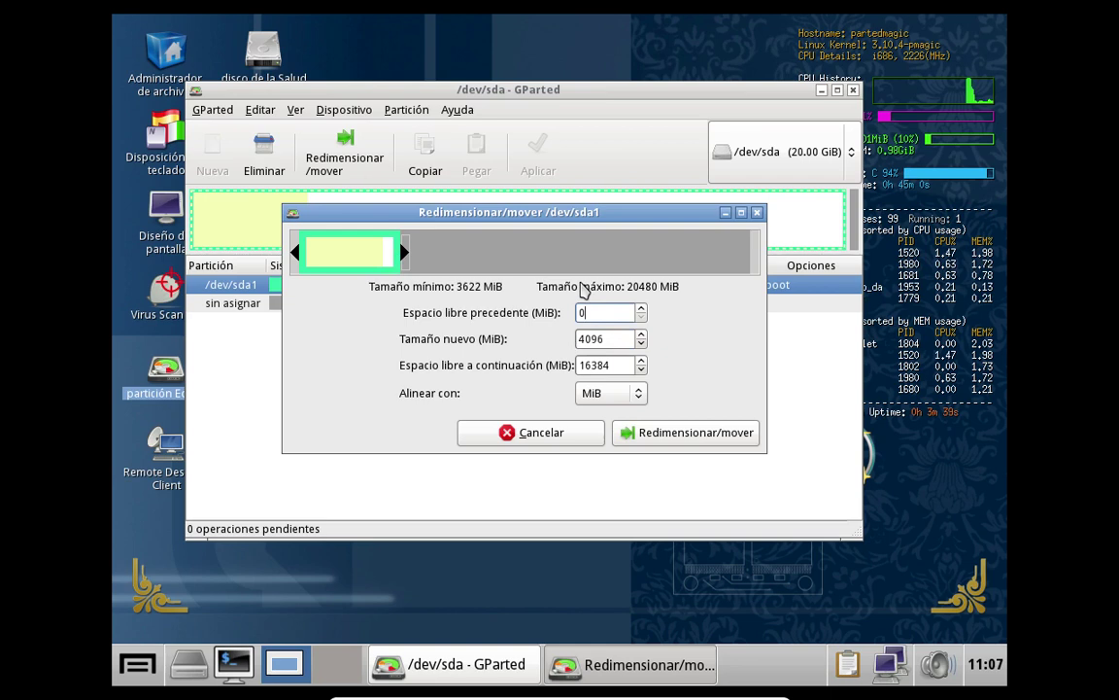
Open the calculator and add 4096 and 1024 to work out the partition size in MiB.
drag(486, 90, 563, 85)
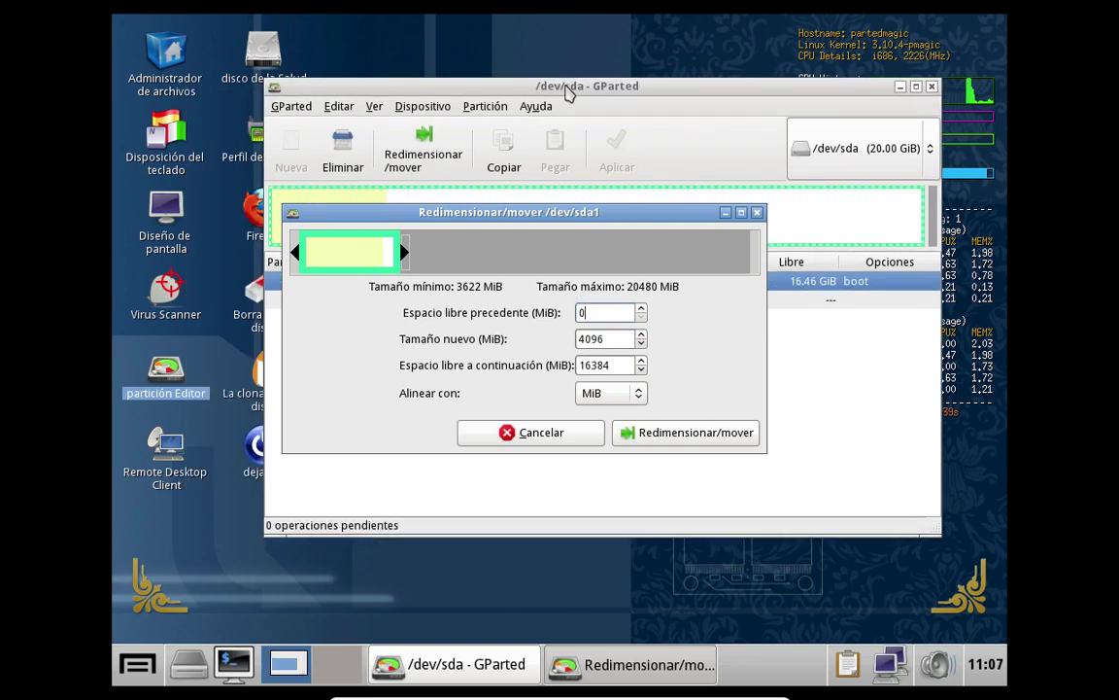
click(137, 664)
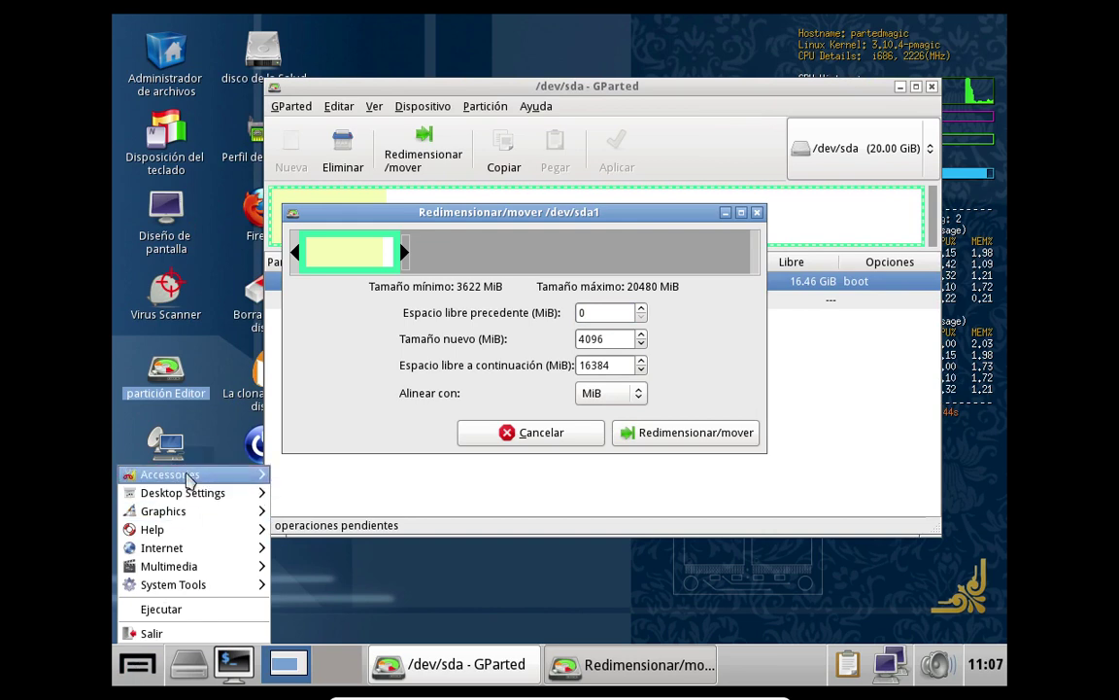
mouse_move(189, 476)
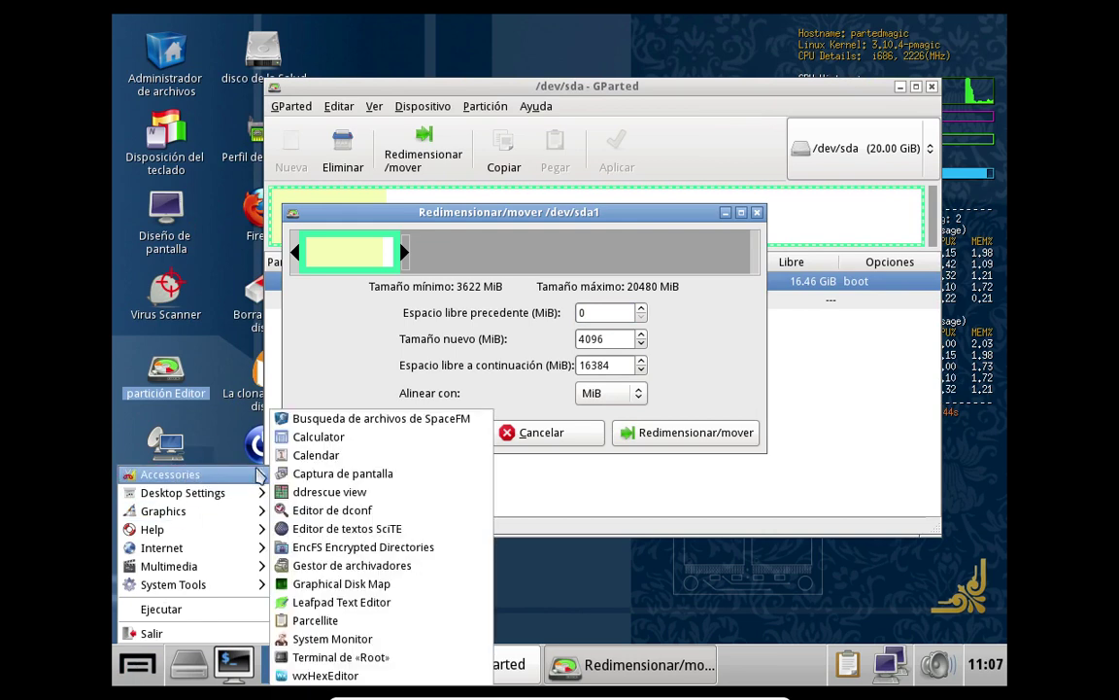
click(319, 437)
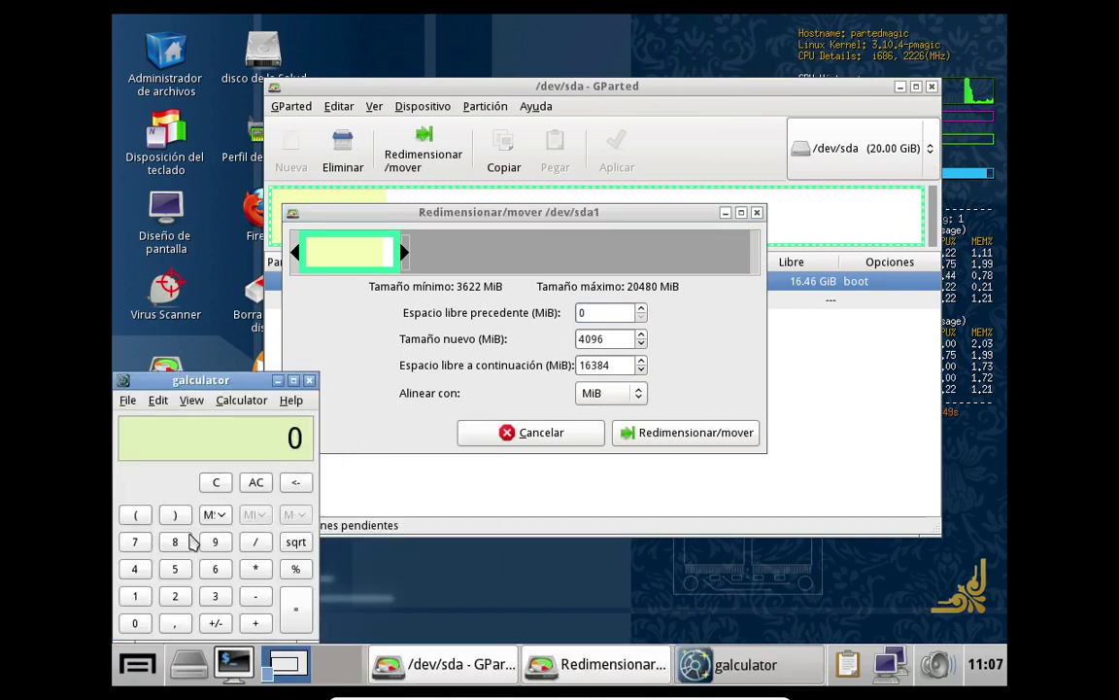
click(135, 571)
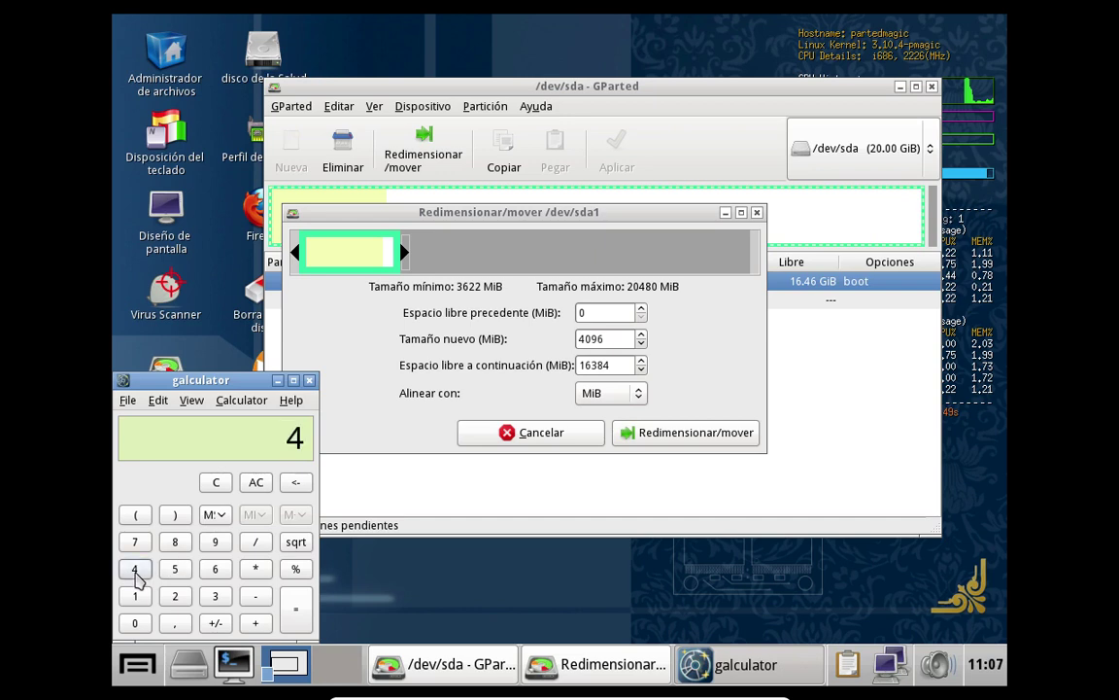
click(135, 623)
click(216, 541)
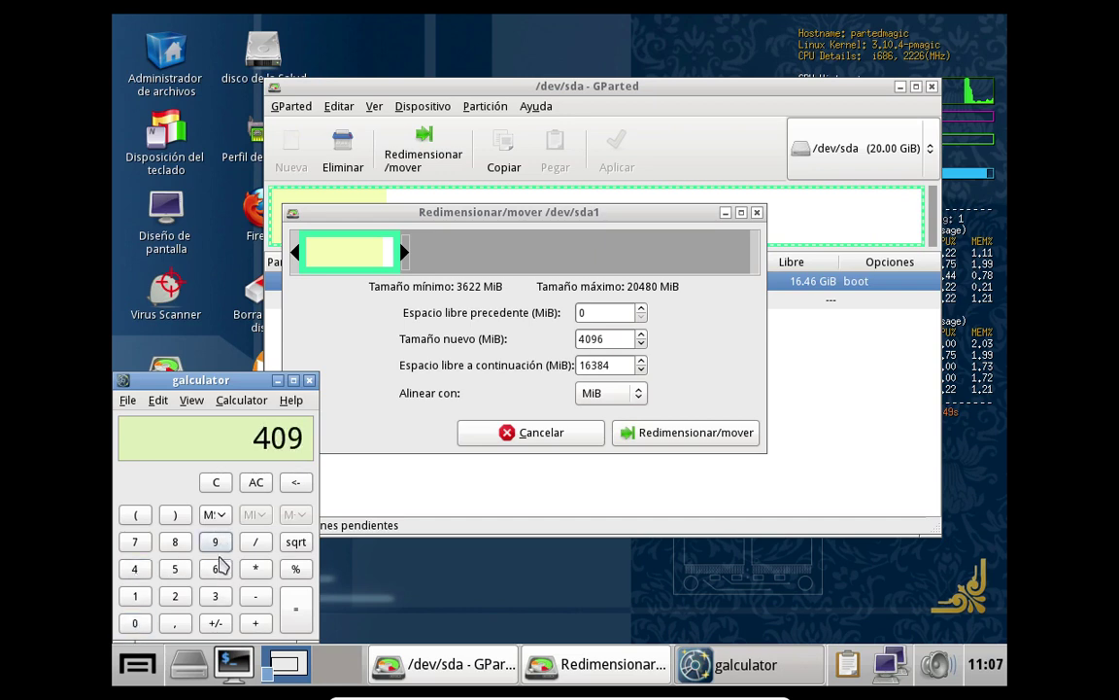
click(217, 570)
click(254, 623)
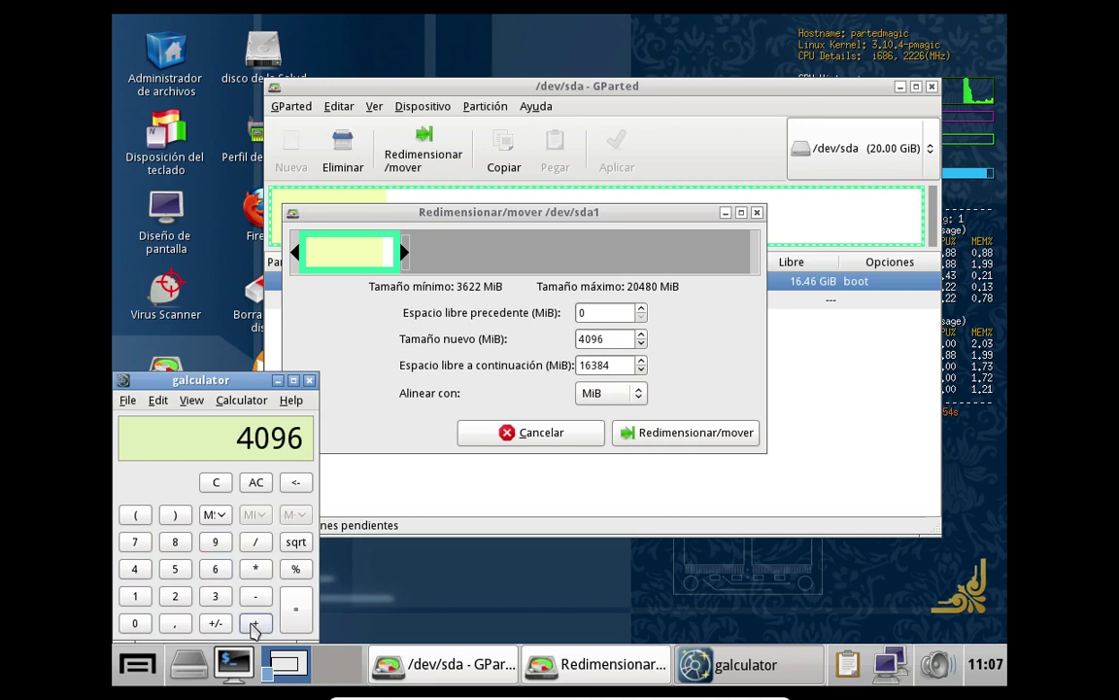
click(138, 596)
click(136, 622)
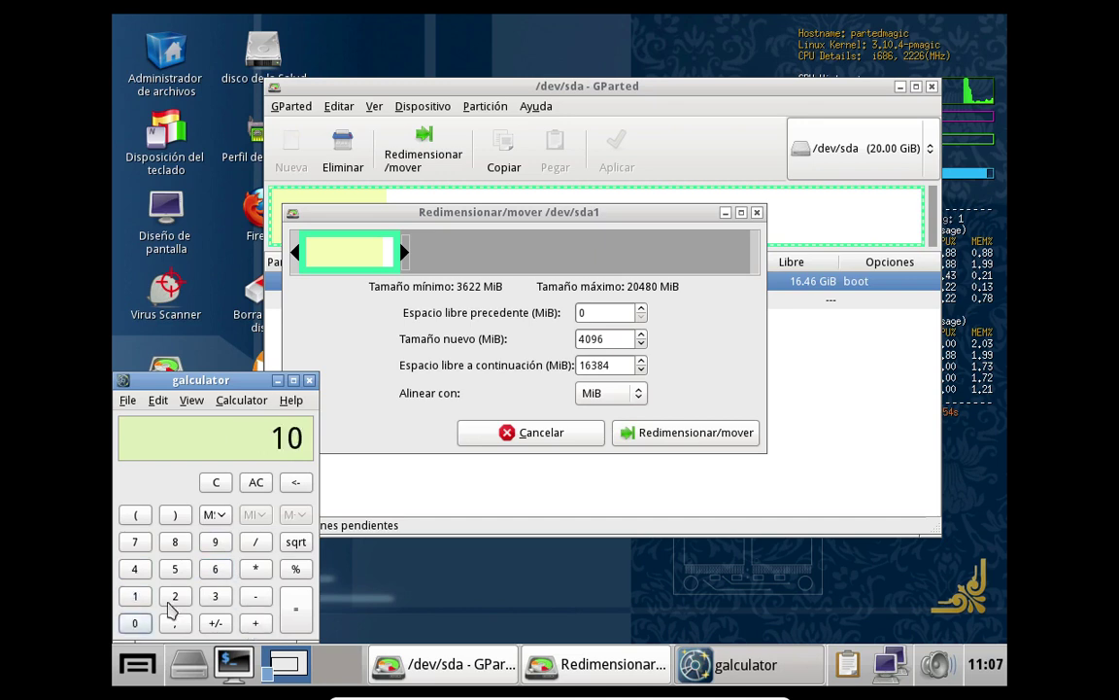
click(175, 596)
click(136, 569)
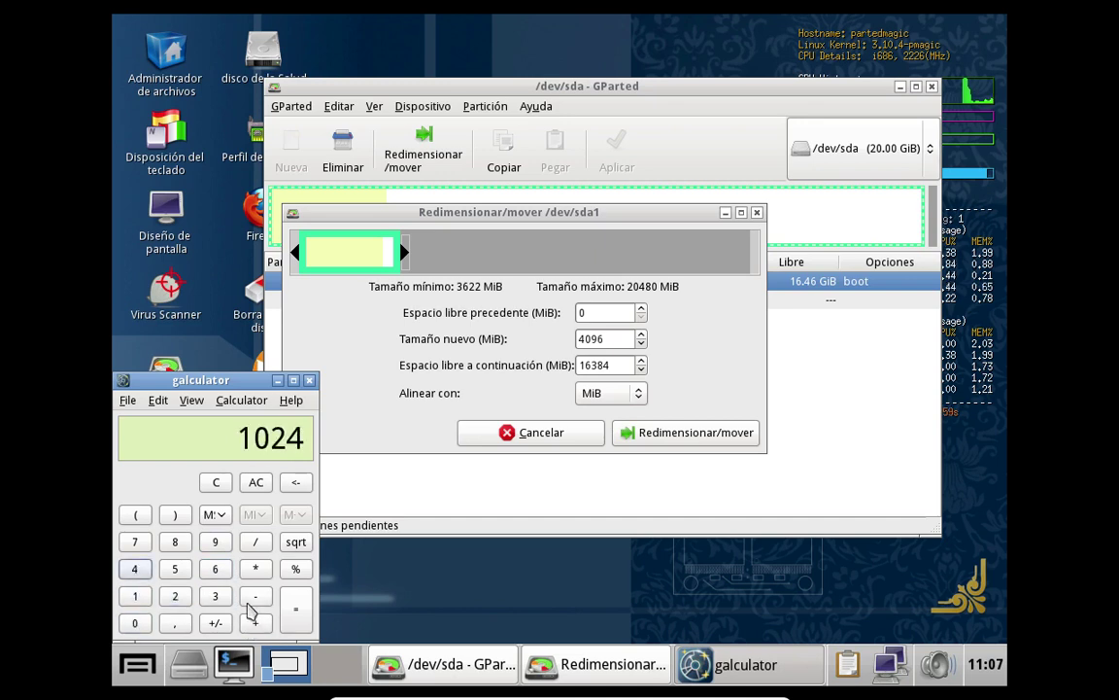
click(298, 616)
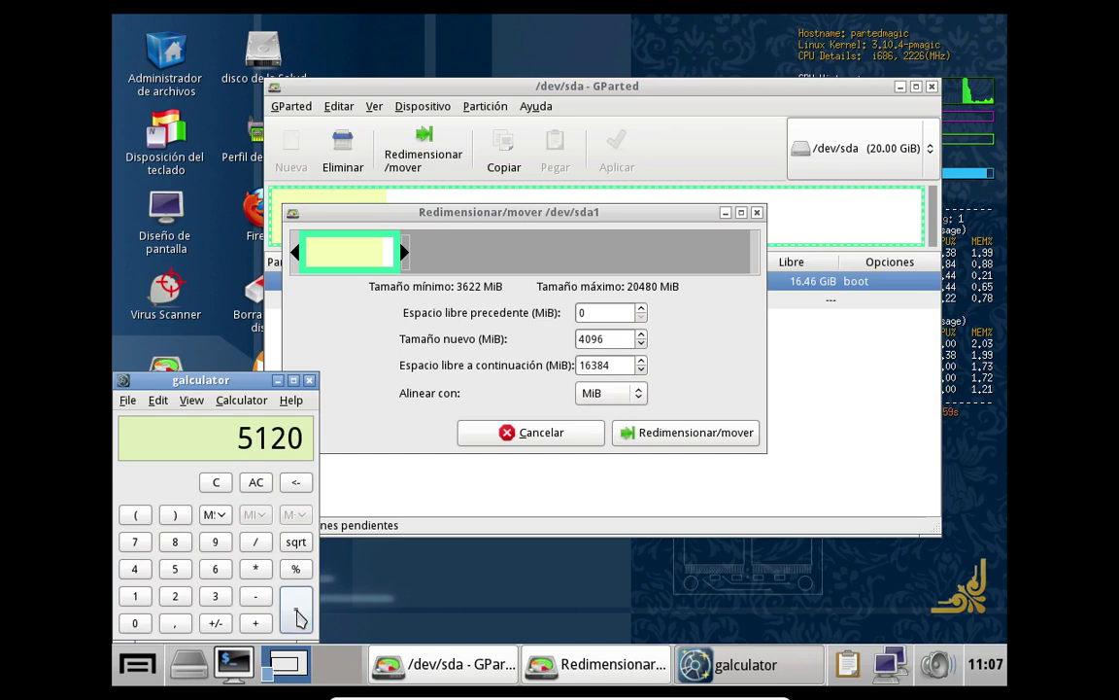
Arrange the windows side by side and set the new size of /dev/sda1 to 5120 MiB, accepting the resize.
click(612, 339)
key(BackSpace)
key(BackSpace)
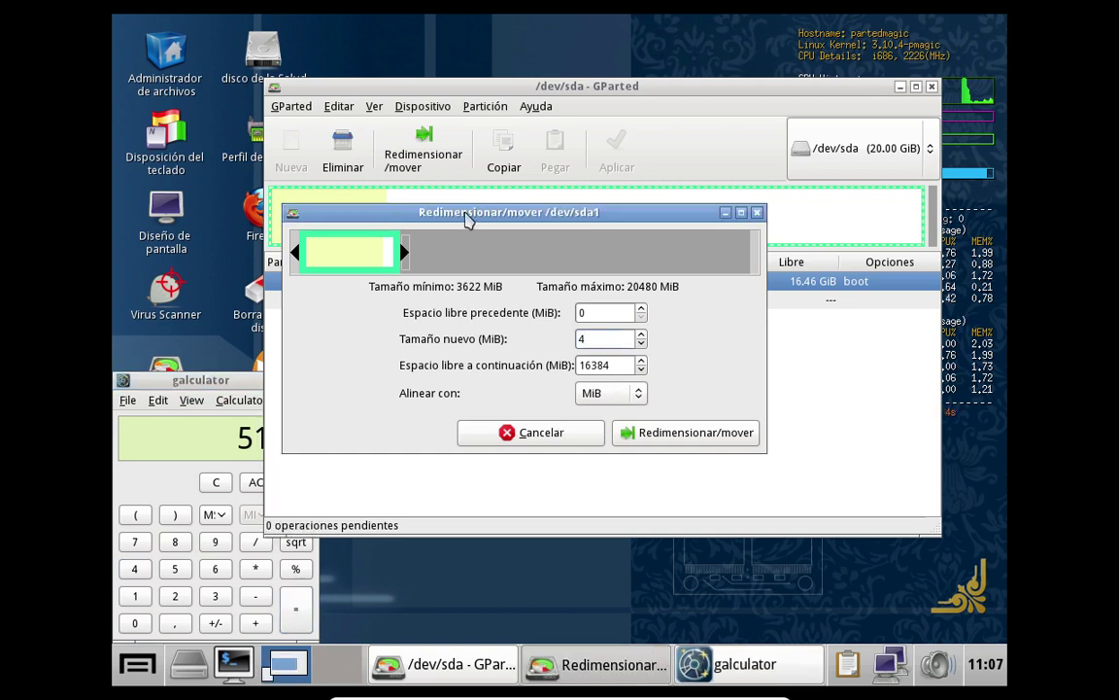
drag(468, 220, 553, 219)
click(220, 380)
drag(397, 86, 455, 72)
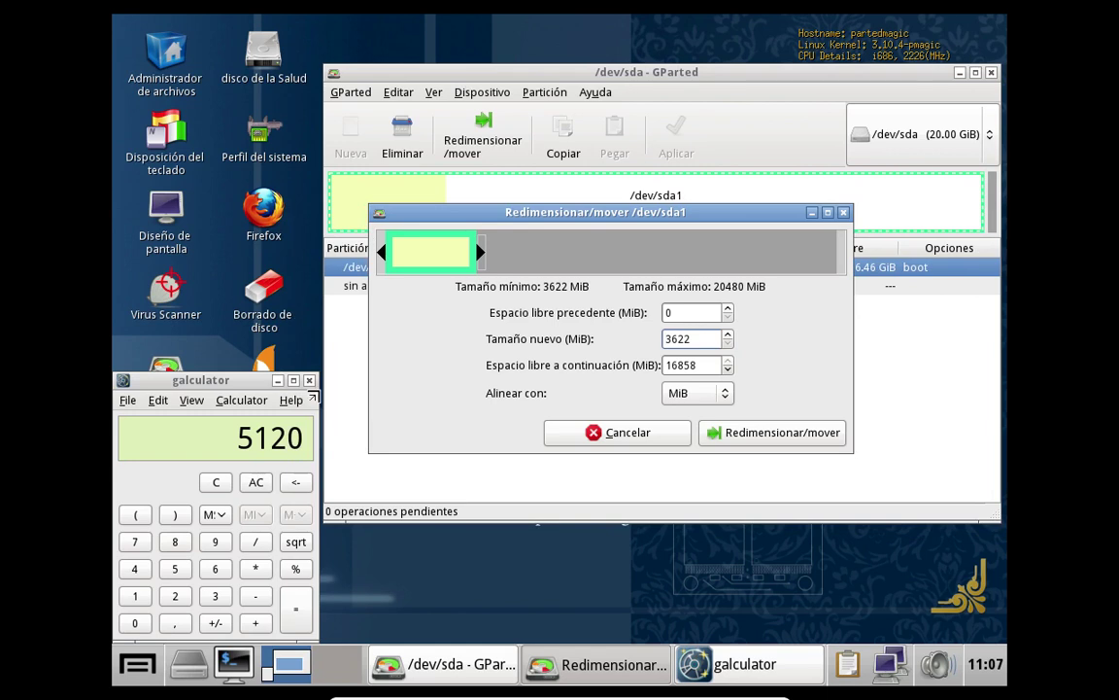
click(695, 338)
drag(695, 338, 644, 333)
text(5120)
key(Tab)
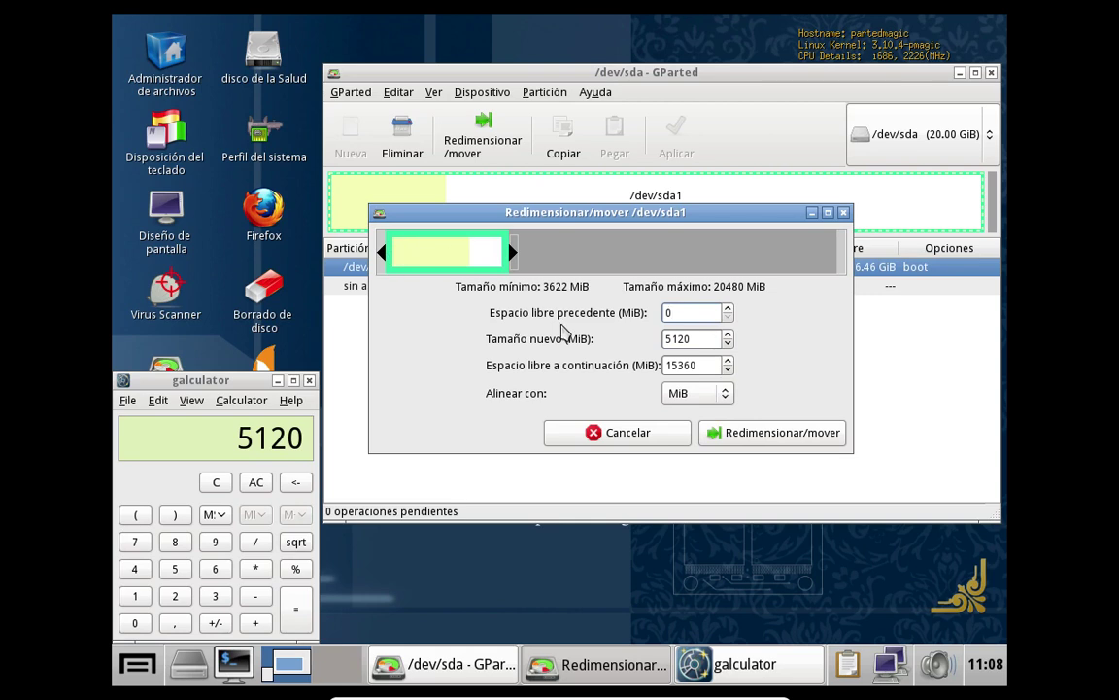
click(761, 433)
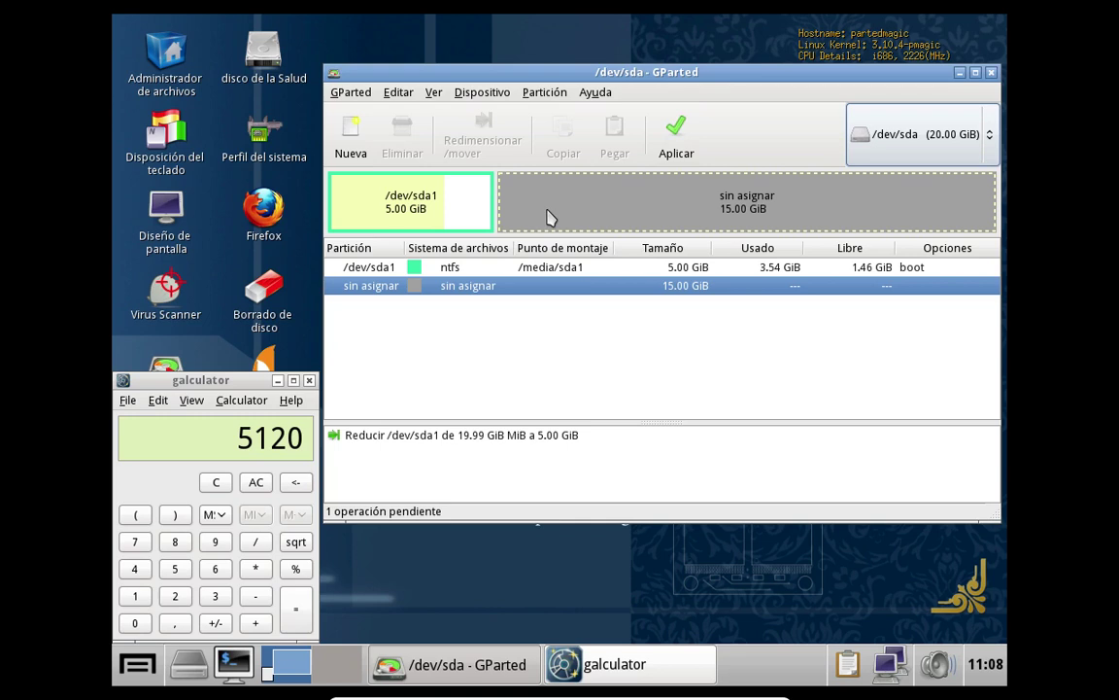
Apply the pending resize of /dev/sda1 to the disk and close the operations report.
click(678, 136)
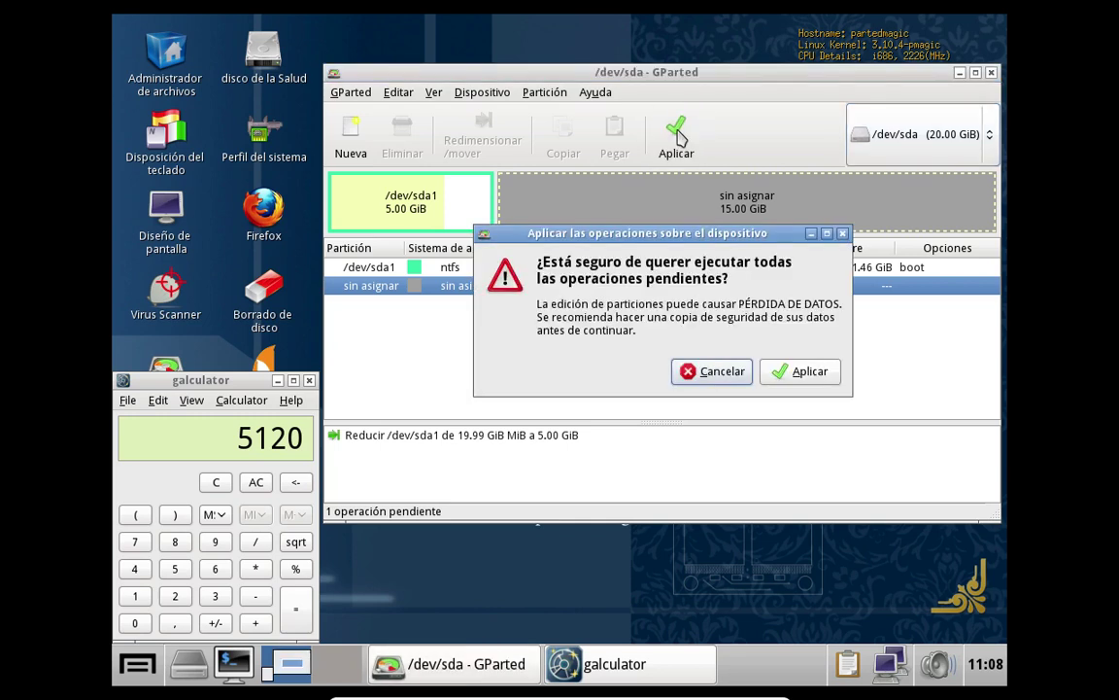
click(802, 371)
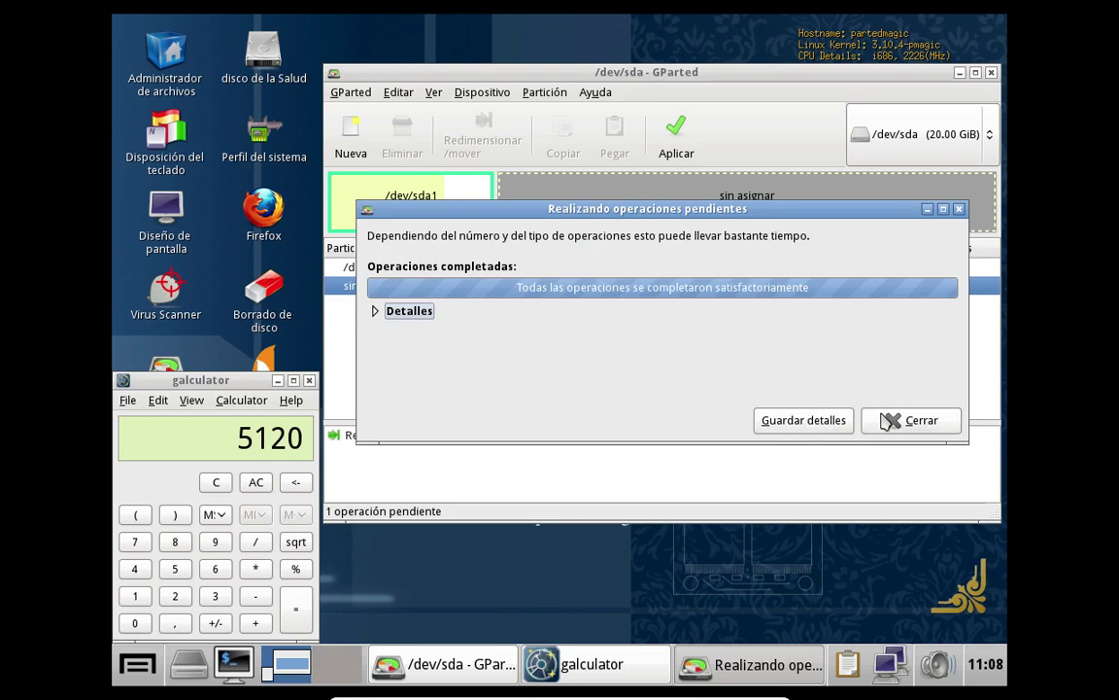
click(885, 422)
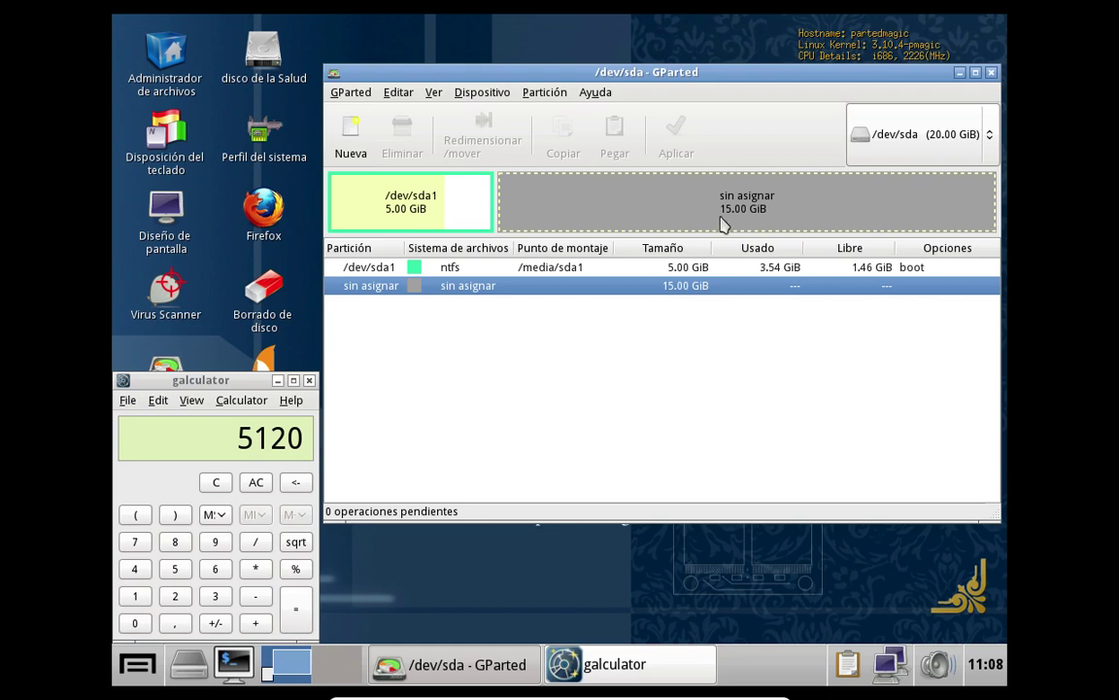
Start a new primary partition in the 15 GiB unallocated space and choose ext4 as its file system.
right_click(596, 202)
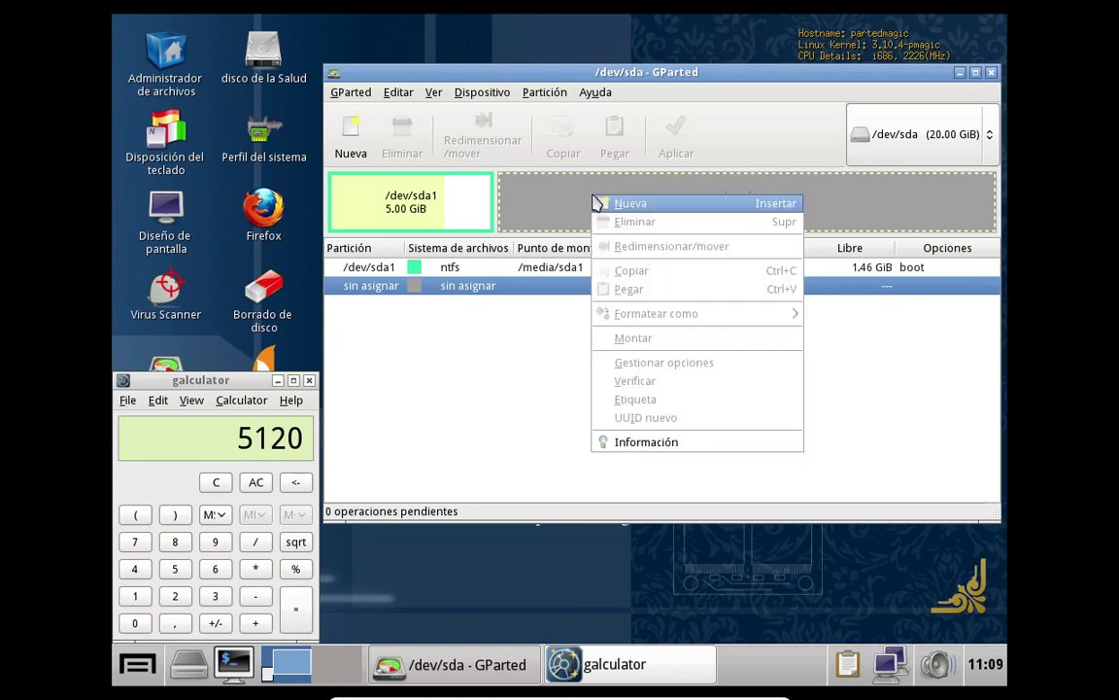
click(665, 213)
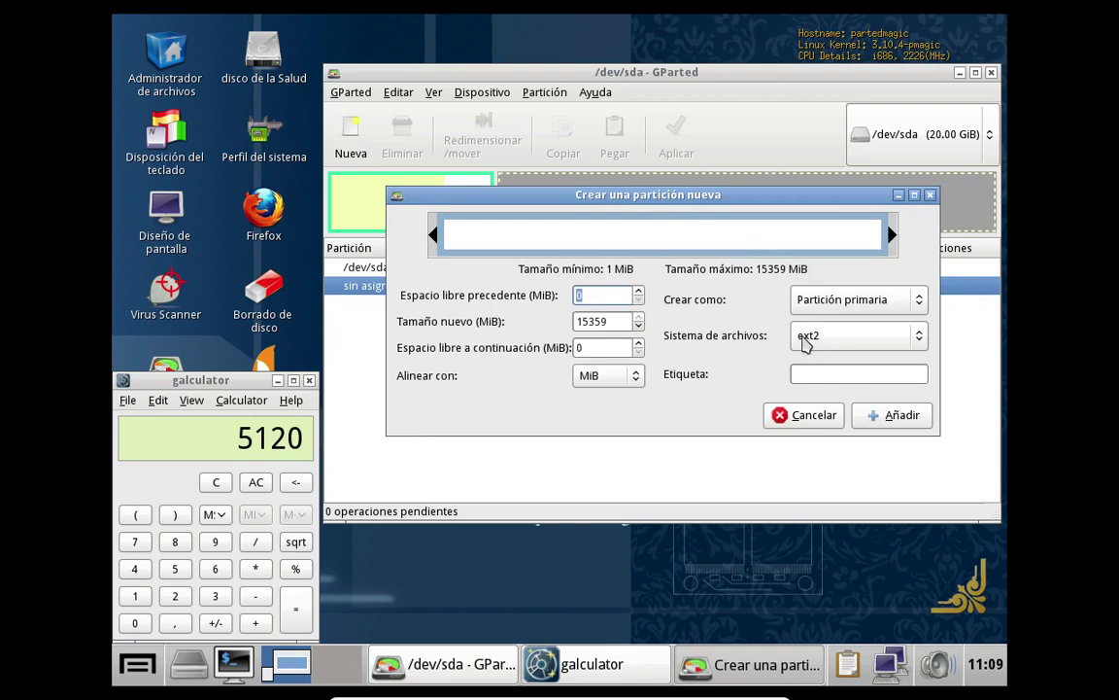
click(918, 337)
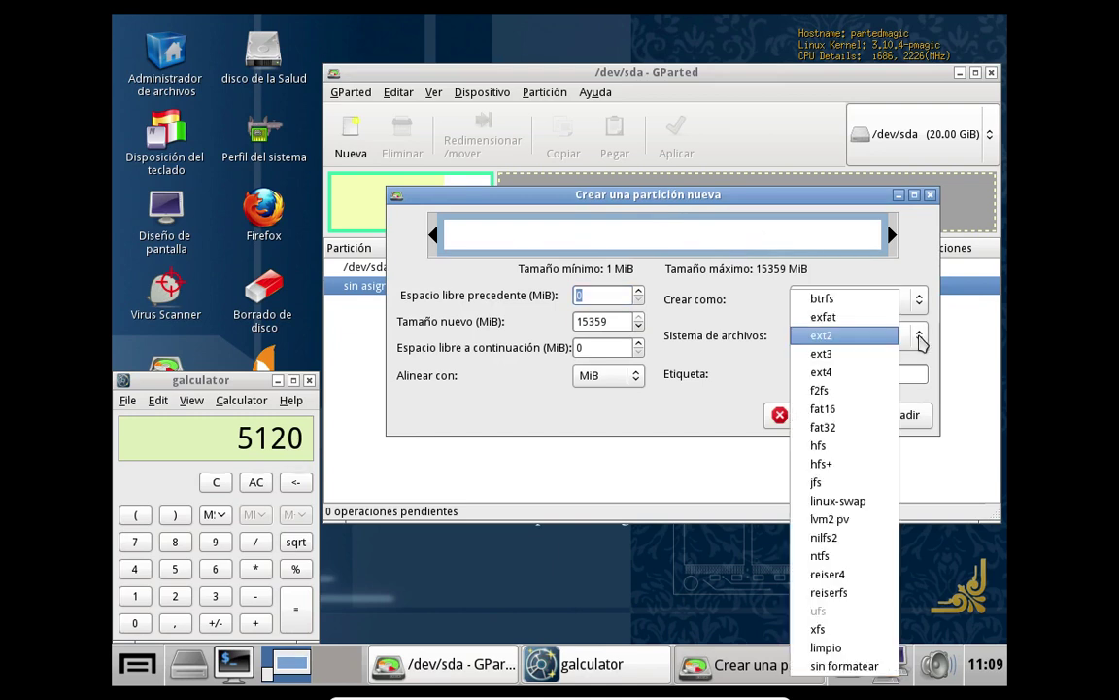
click(843, 372)
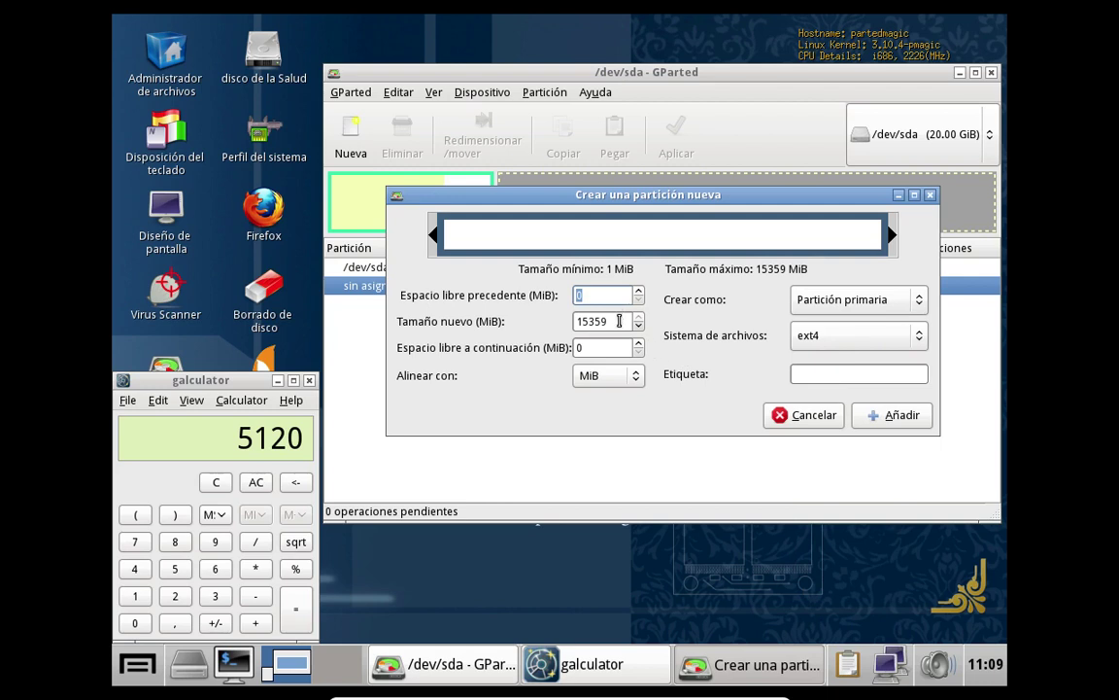
Multiply 8 by 1024 in the calculator to work out the new partition's size in MiB.
click(179, 547)
click(254, 569)
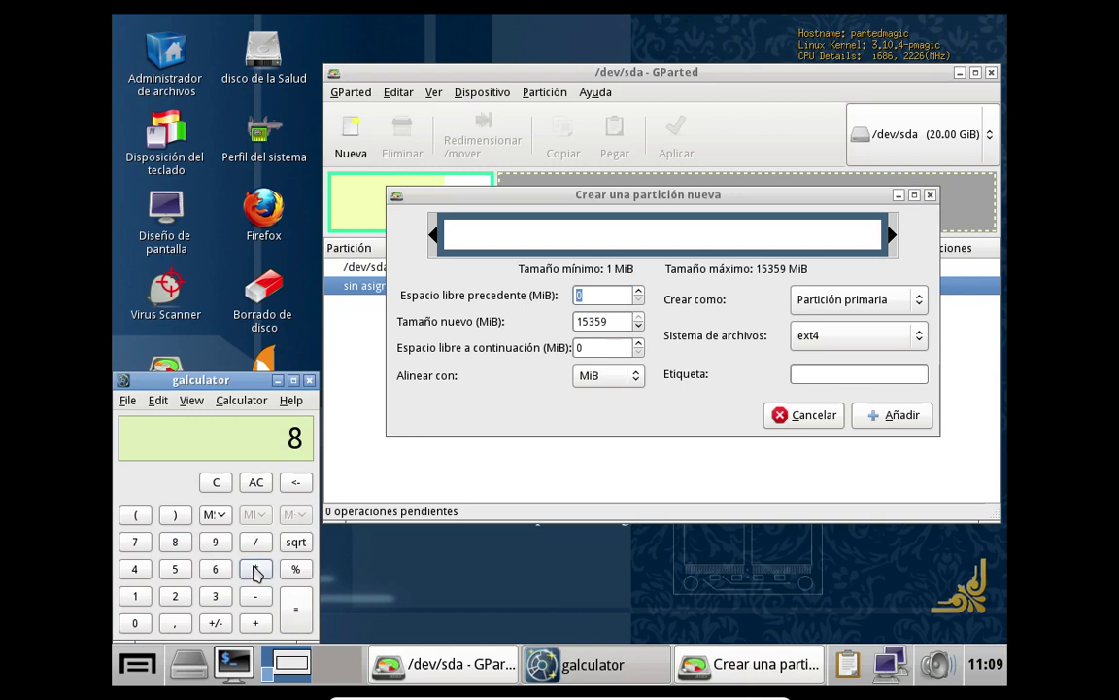
click(135, 596)
click(135, 623)
click(175, 595)
click(135, 569)
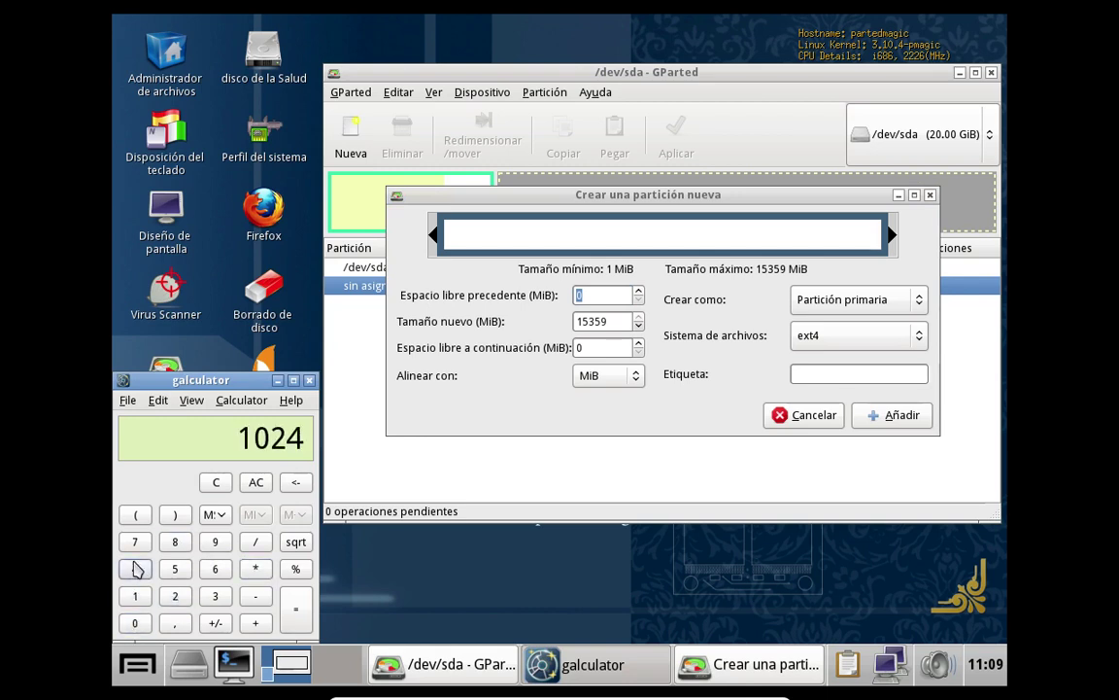
click(301, 619)
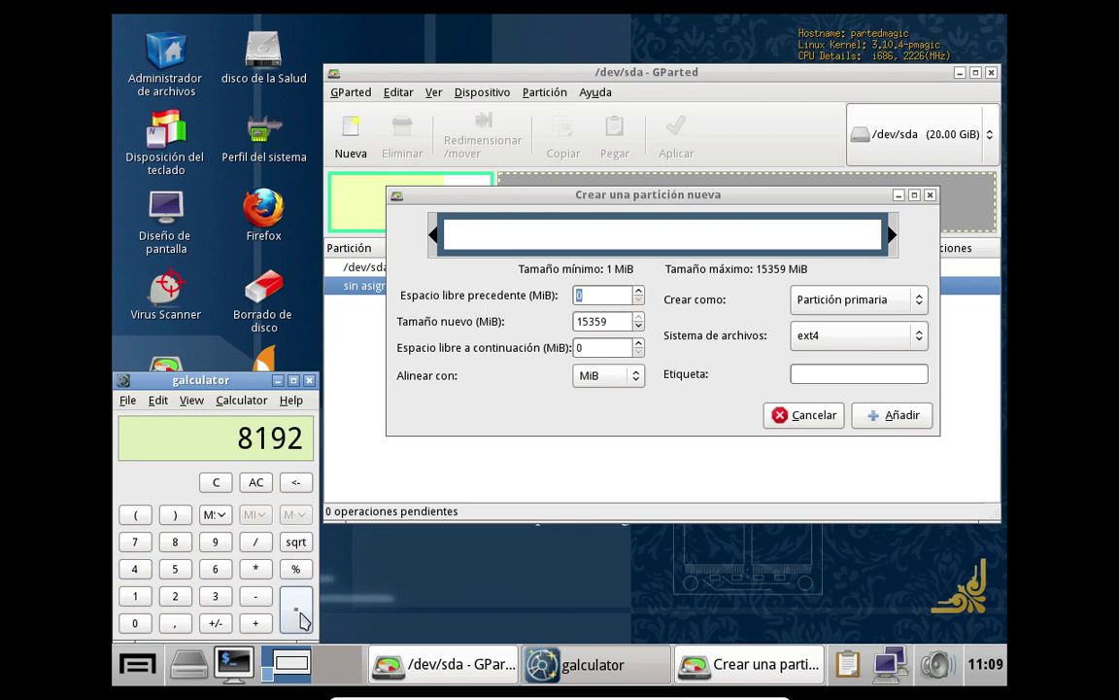
Set the new partition's size to 8192 MiB, label it ubuntu and add it to the pending operations.
click(610, 324)
drag(610, 324, 552, 324)
text(8192)
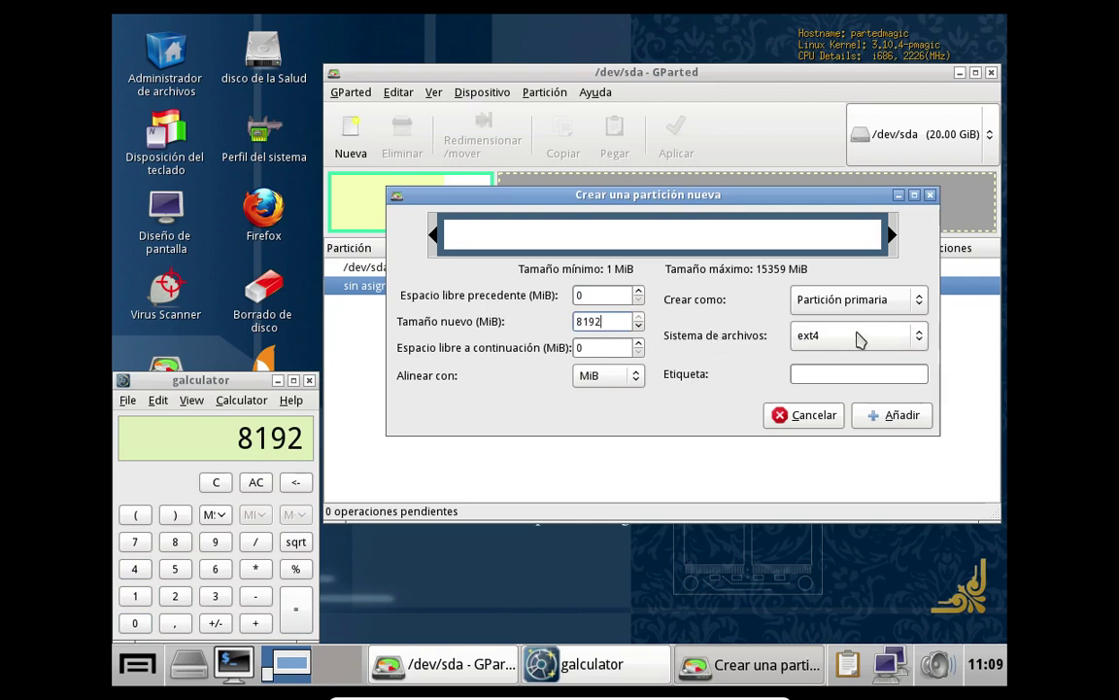
click(794, 373)
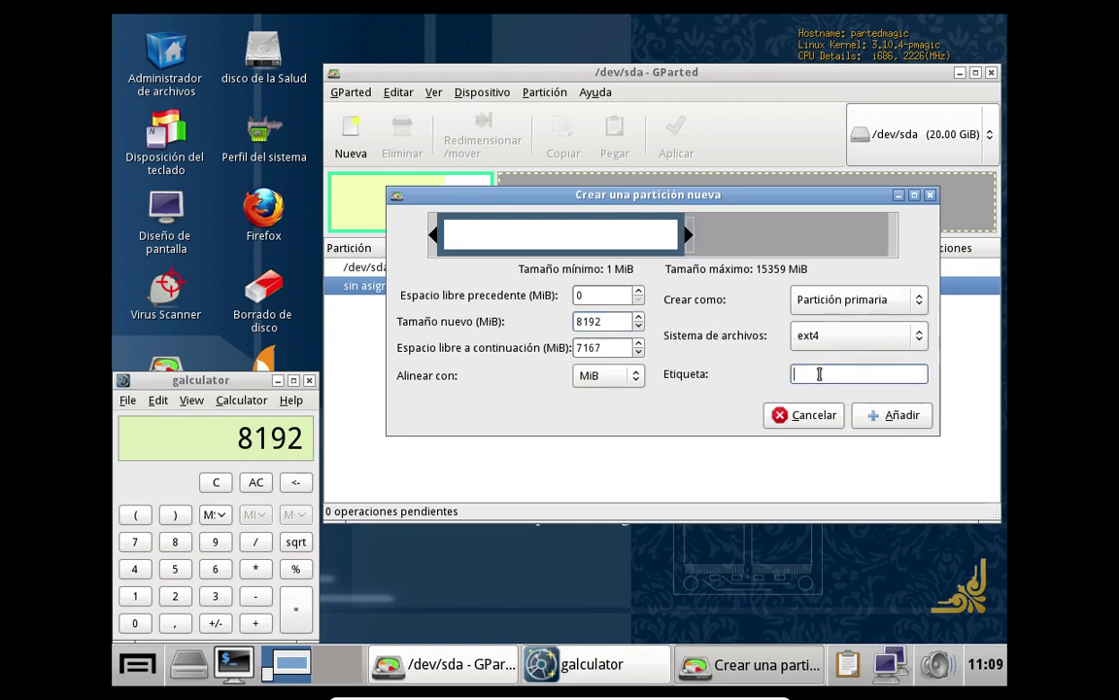
text(ubuntu)
click(894, 418)
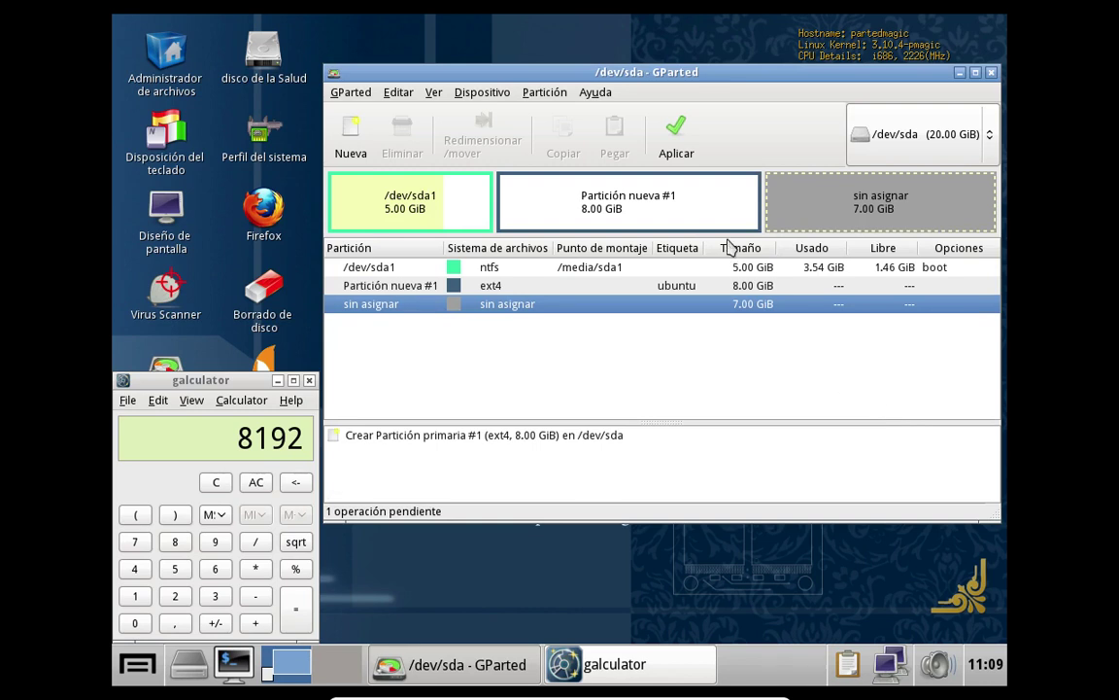
Apply the pending creation of the ext4 partition to the disk and close the operations report.
click(684, 137)
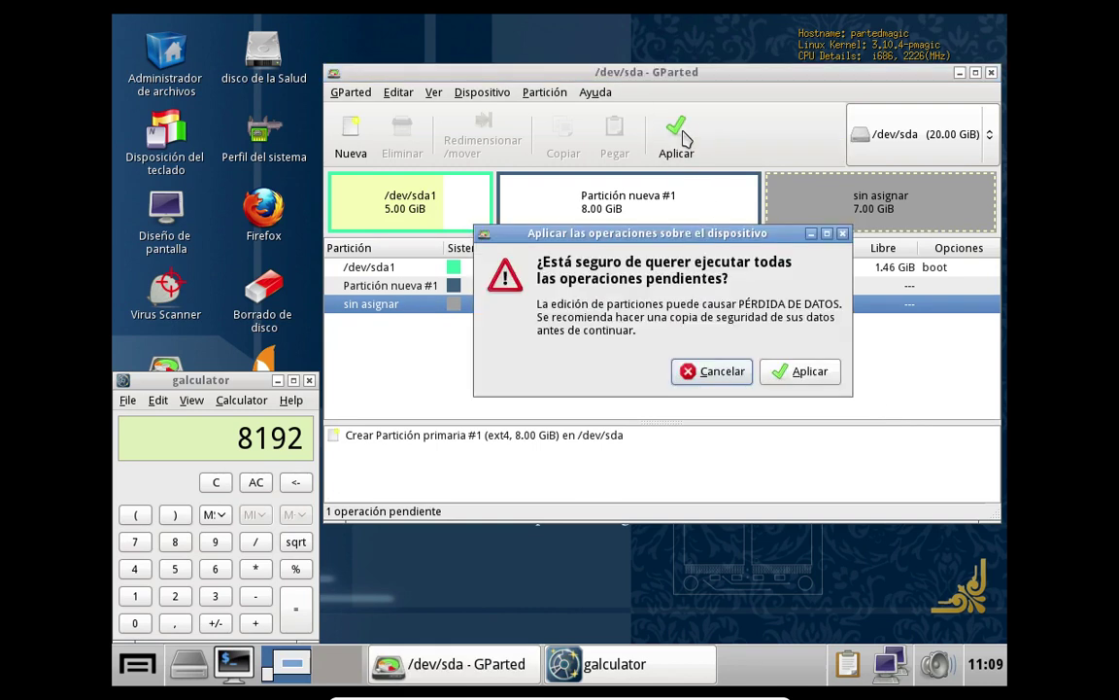
click(796, 374)
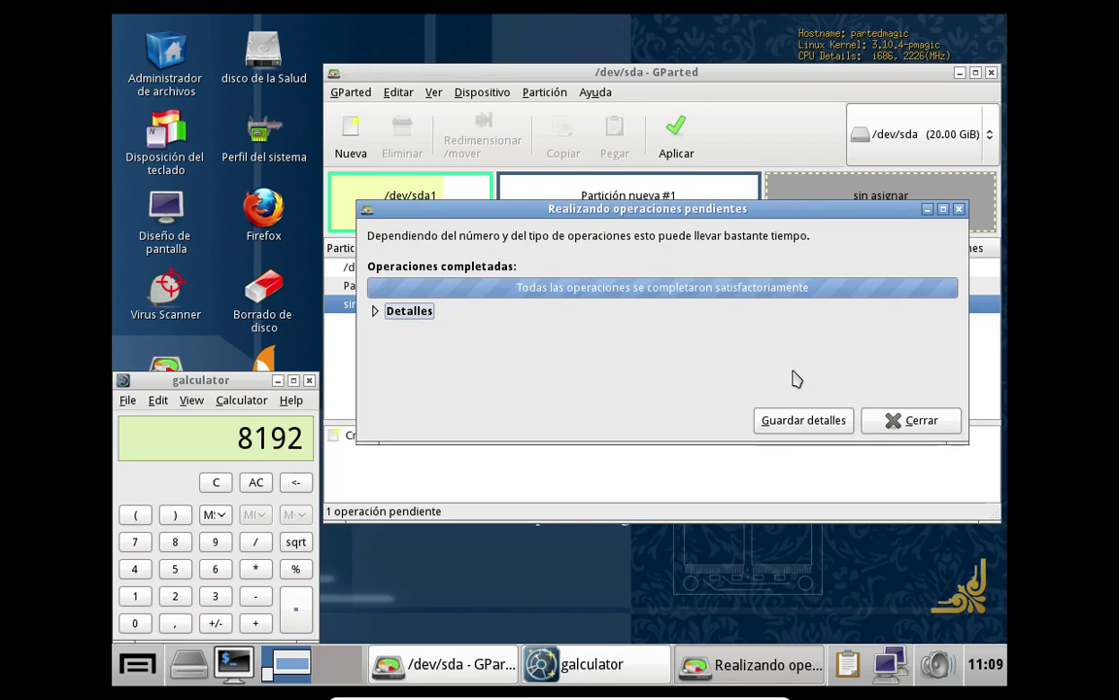
click(892, 426)
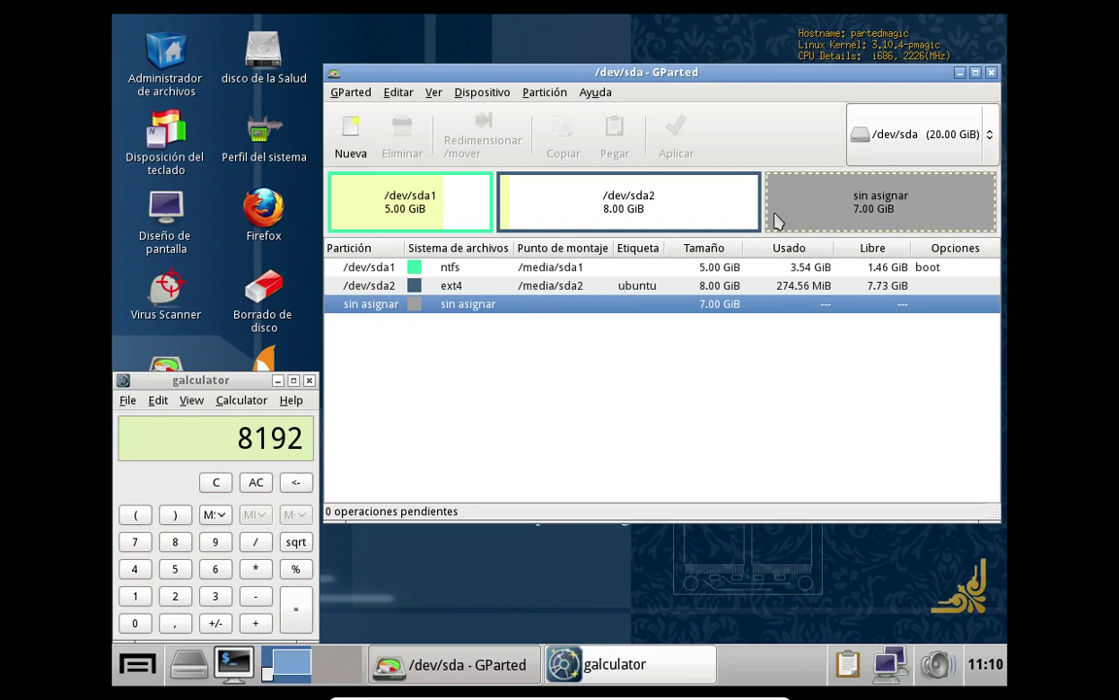
Add a new extended partition that fills all of the remaining unallocated space on /dev/sda.
right_click(806, 204)
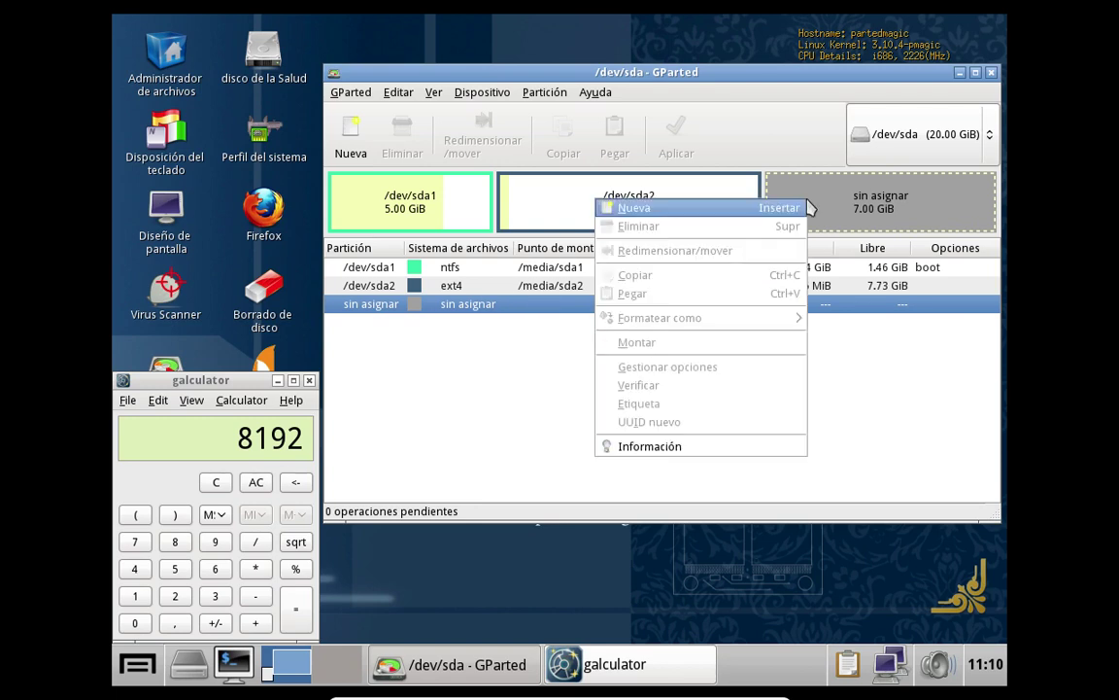
click(705, 209)
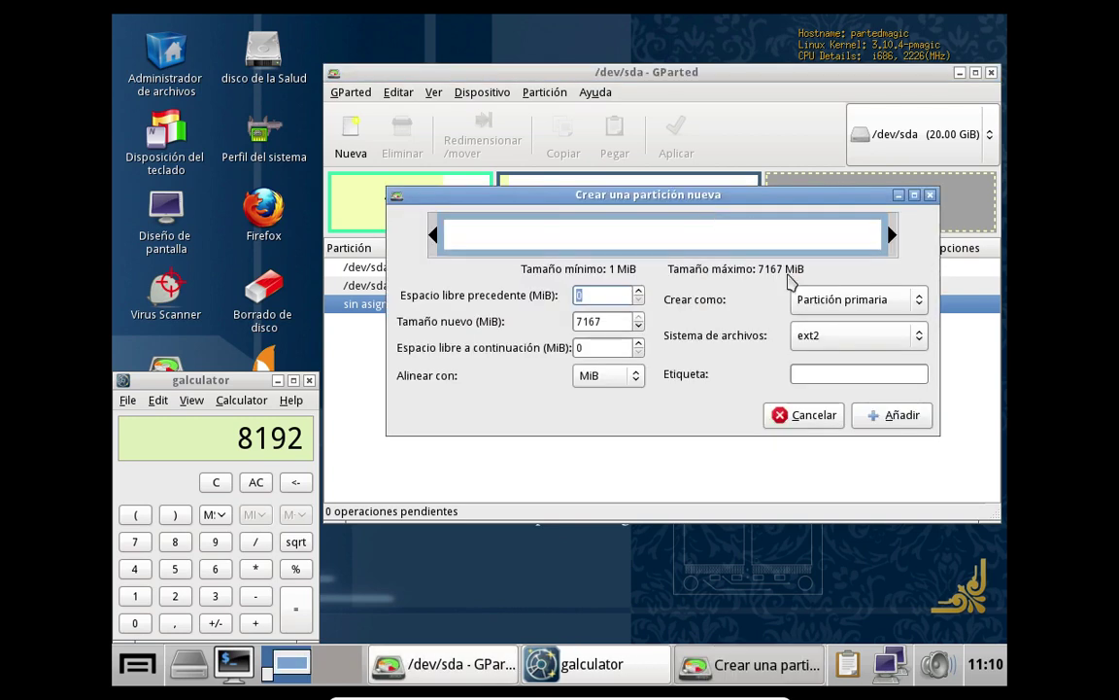
click(920, 302)
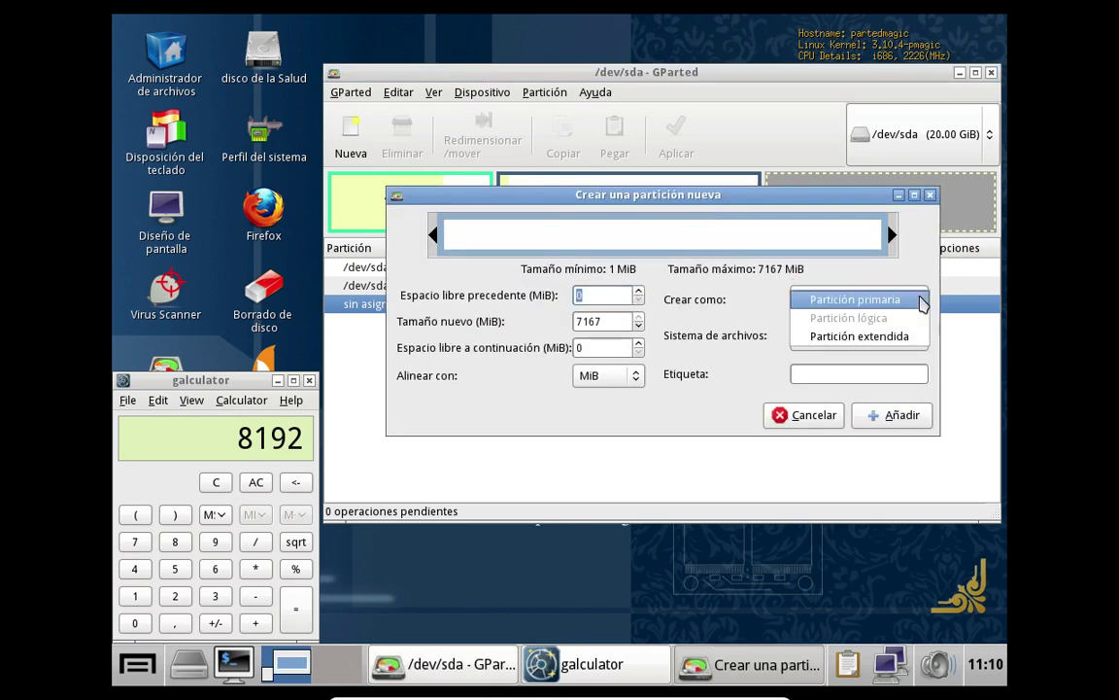
click(884, 338)
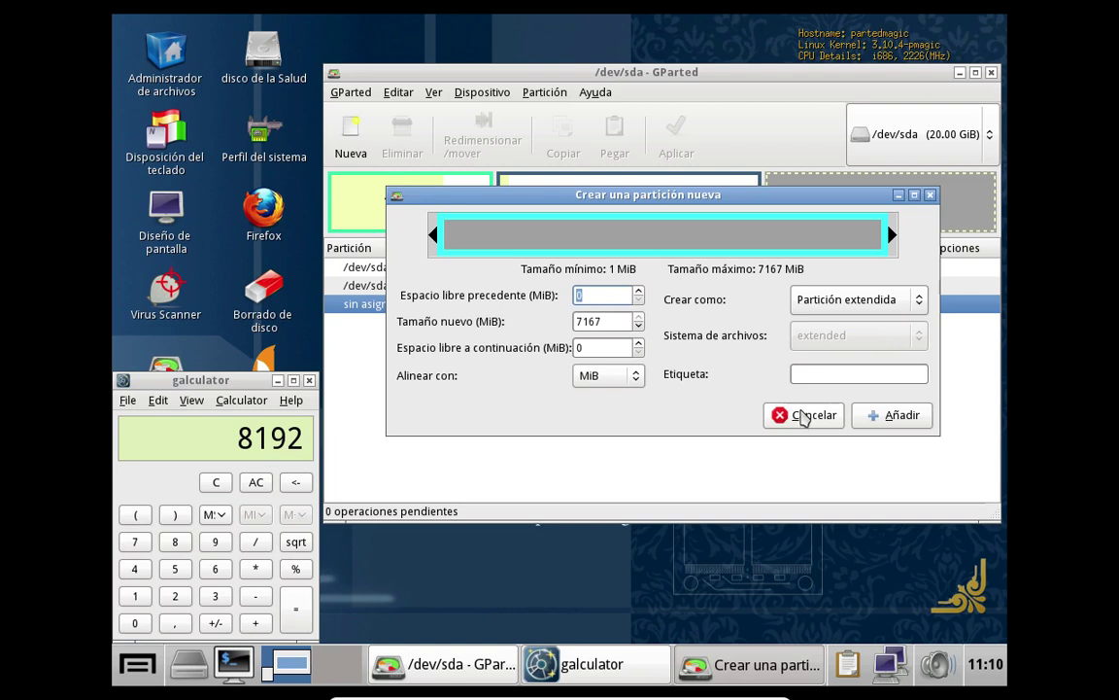
click(878, 420)
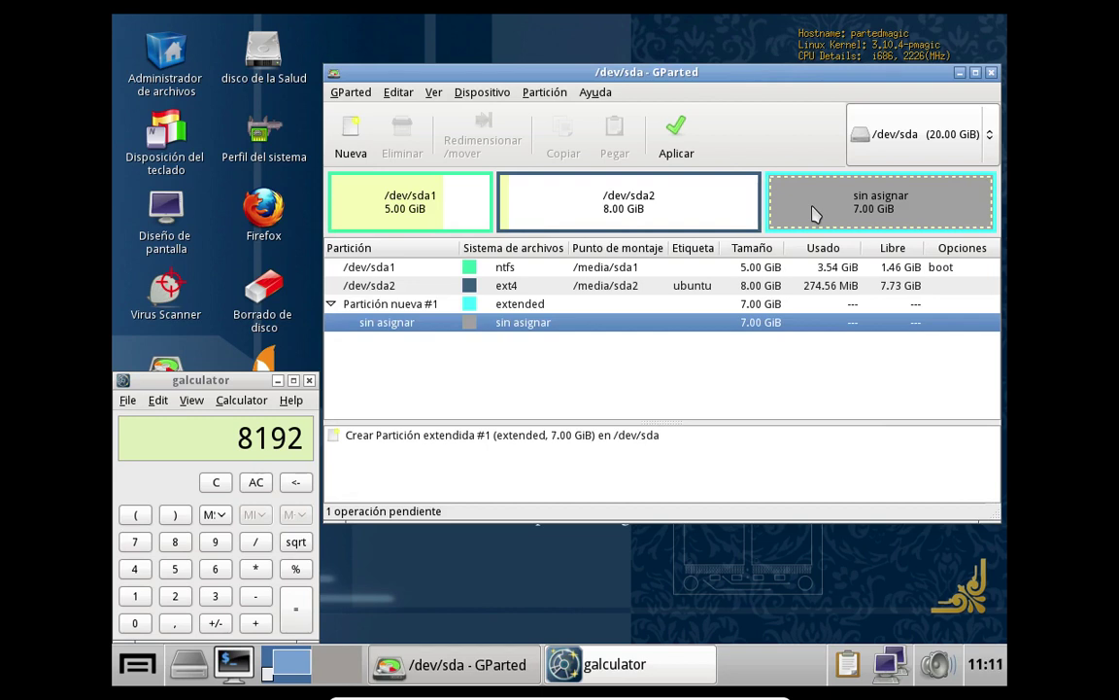
Apply the pending creation of the extended partition to the disk and close the operations report.
click(688, 146)
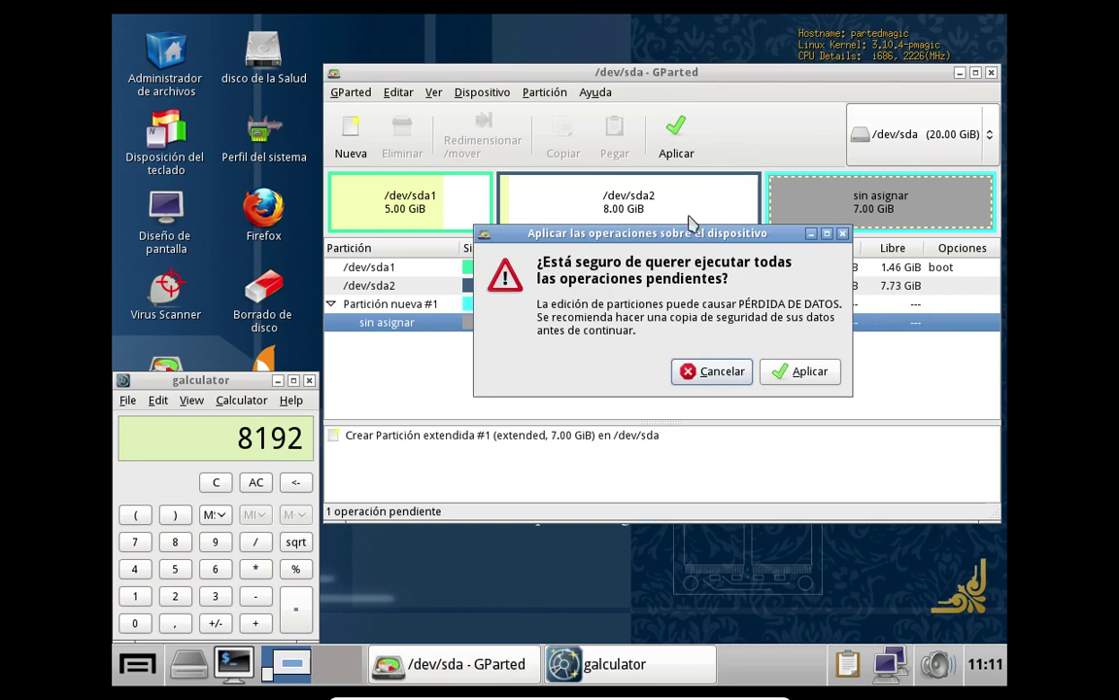
click(793, 373)
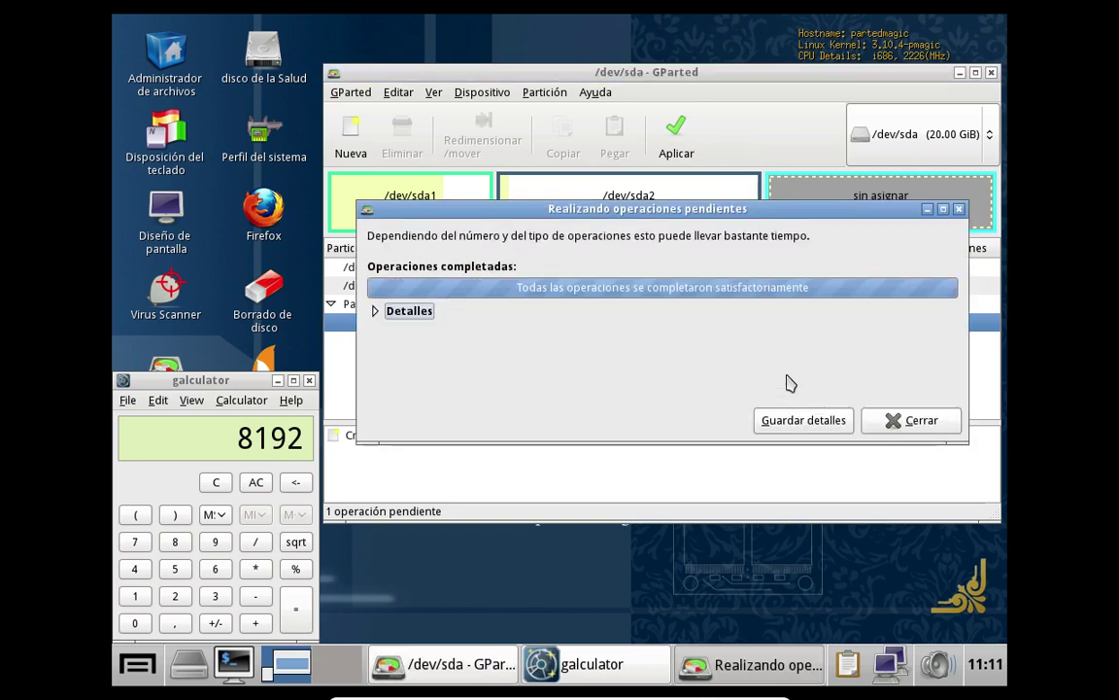
click(895, 422)
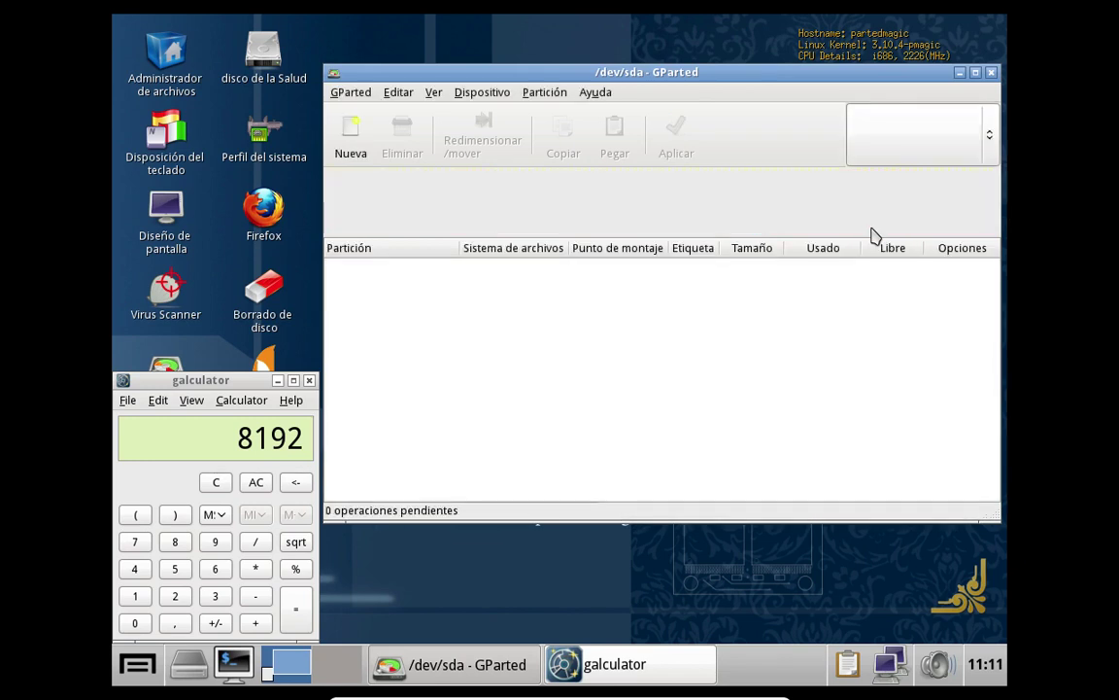
Start a new logical partition at the end of the extended partition's free space and set its size to 1024 MiB.
click(862, 220)
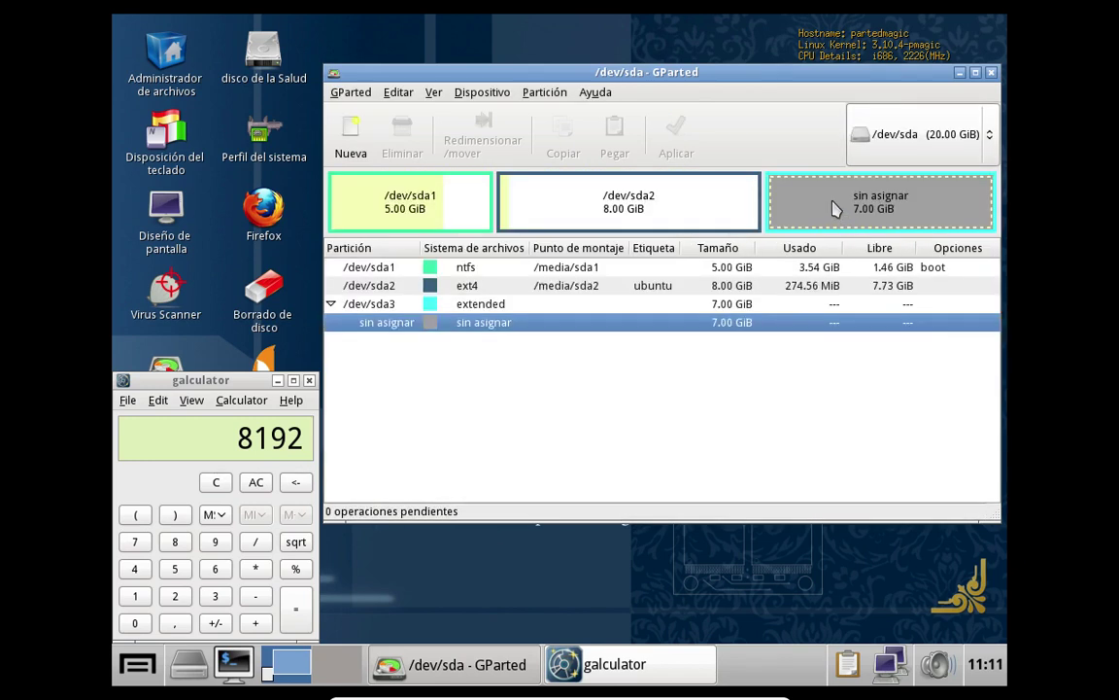
right_click(834, 208)
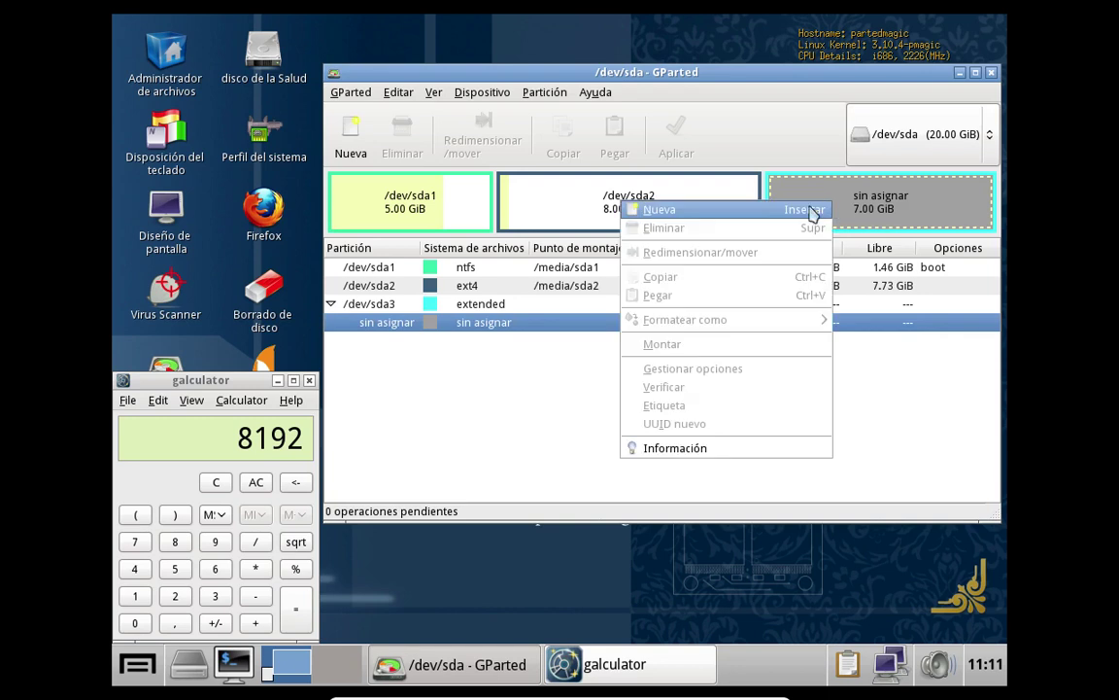
click(724, 211)
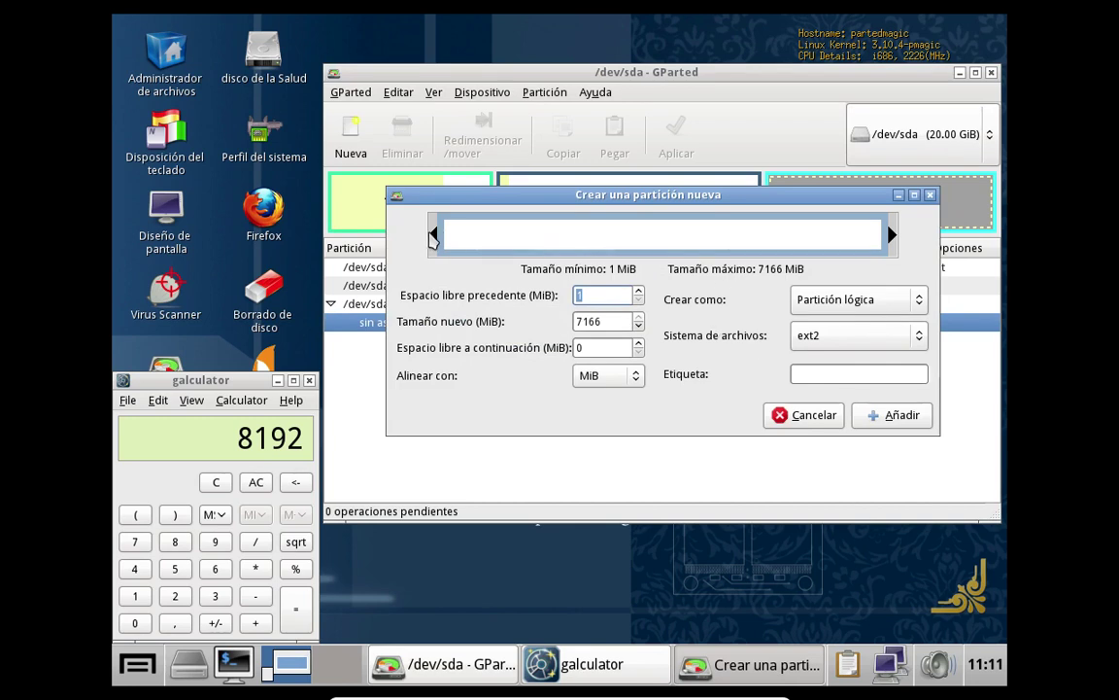
drag(435, 234, 756, 235)
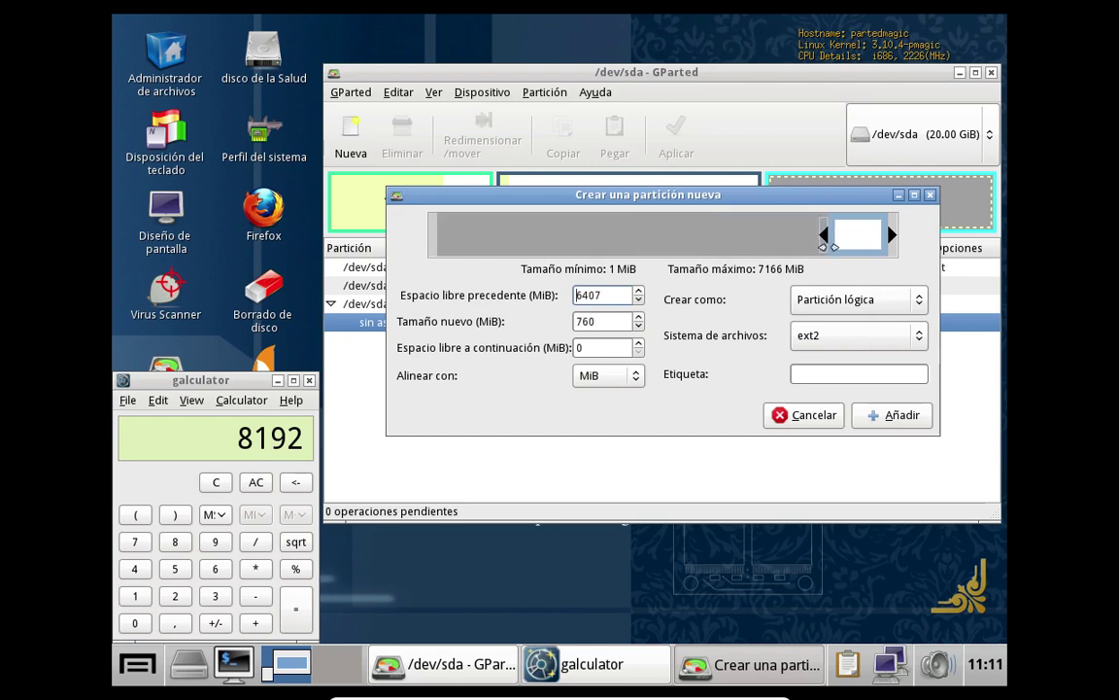
double_click(601, 320)
text(1024)
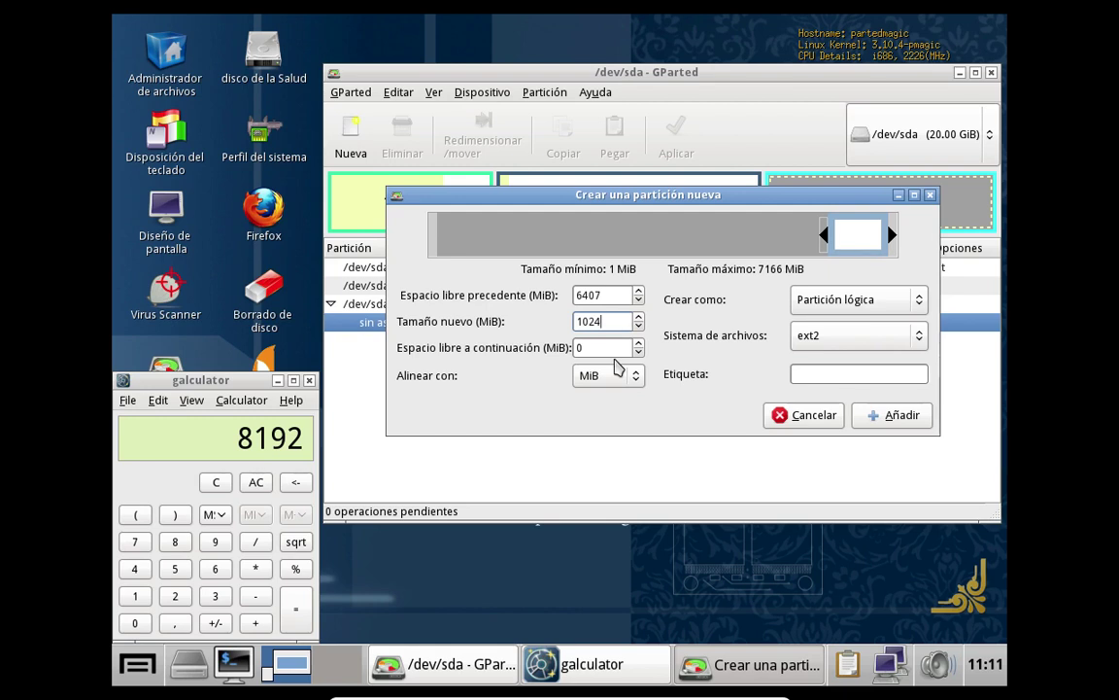
Choose linux-swap as the file system, keep the partition logical and add it to the pending operations.
click(919, 336)
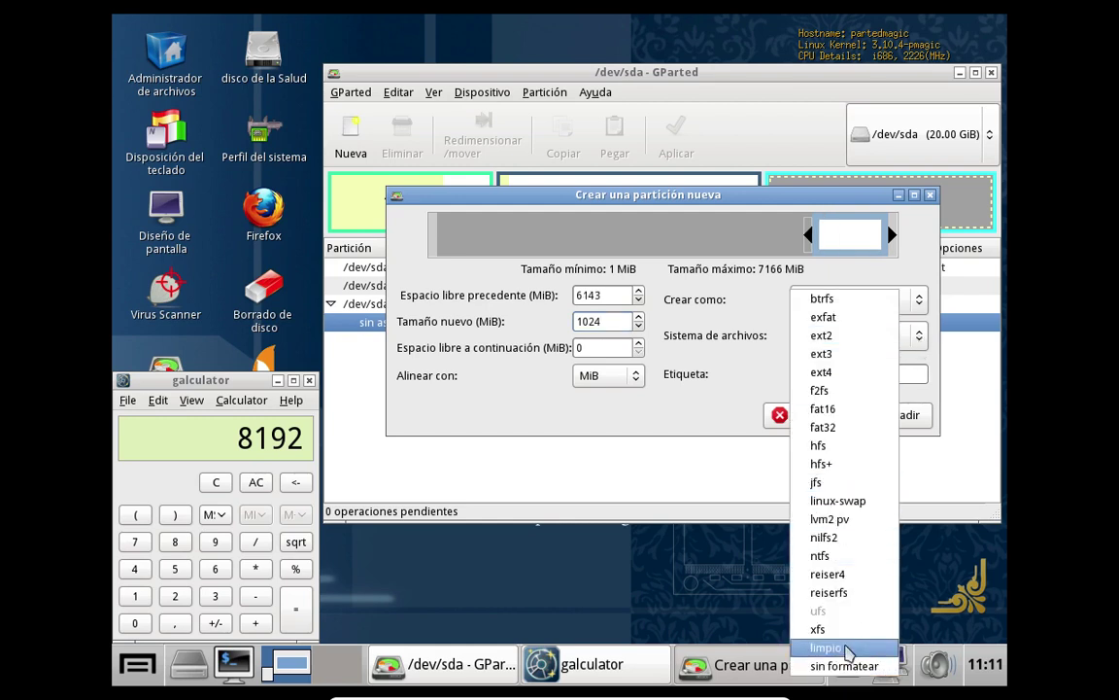
click(859, 501)
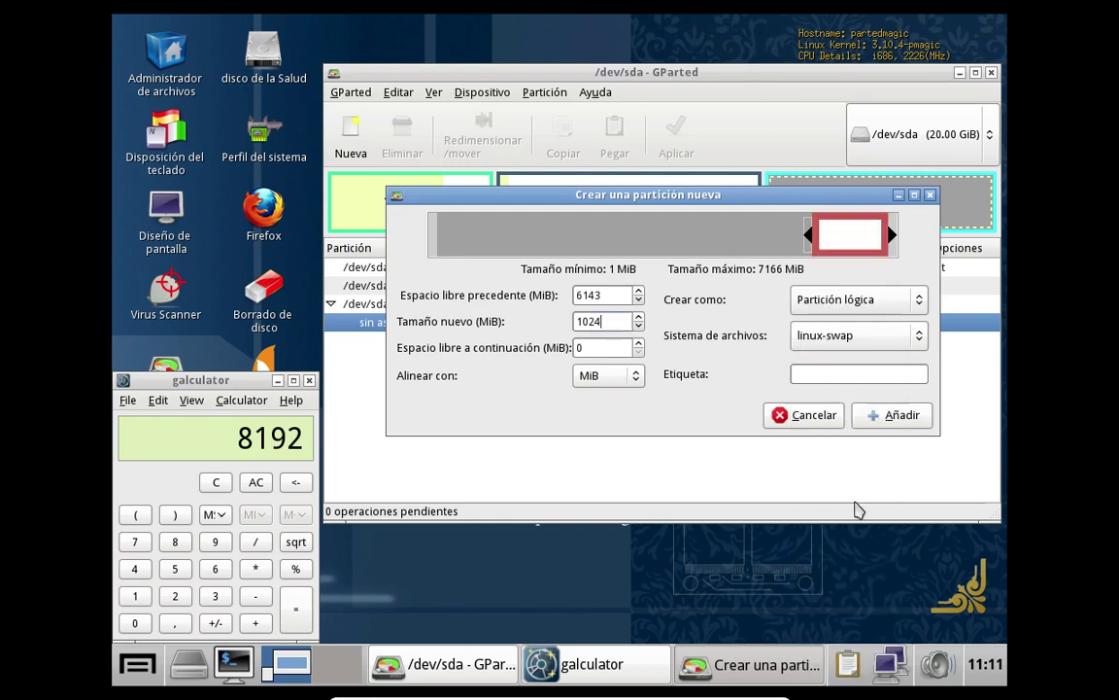
click(918, 301)
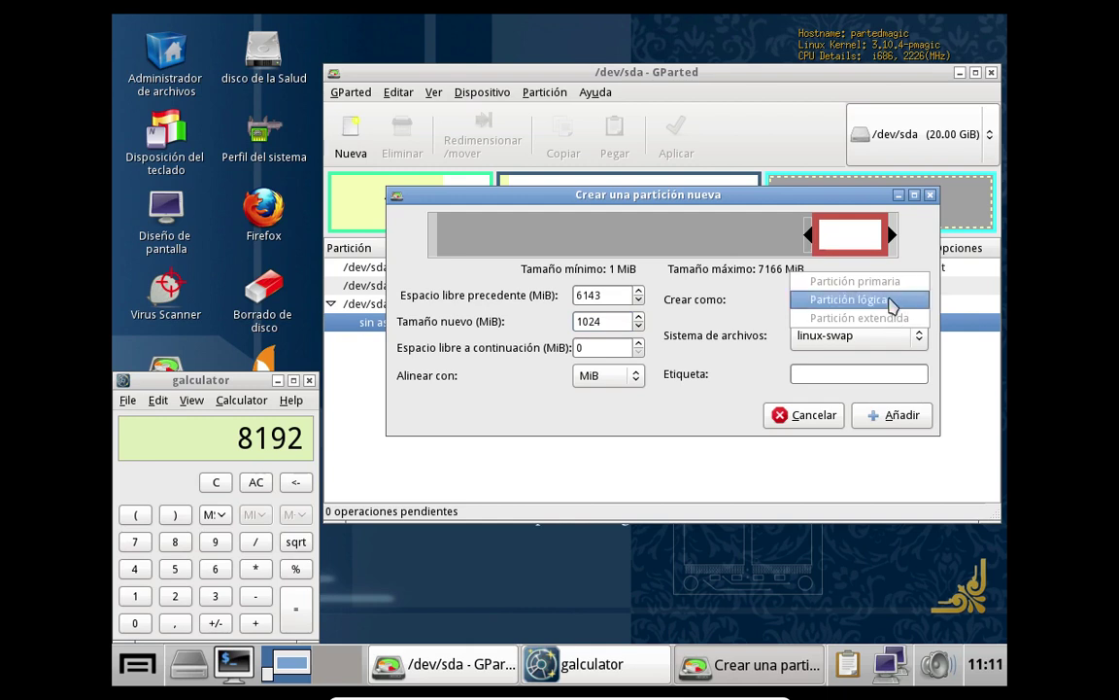
click(892, 303)
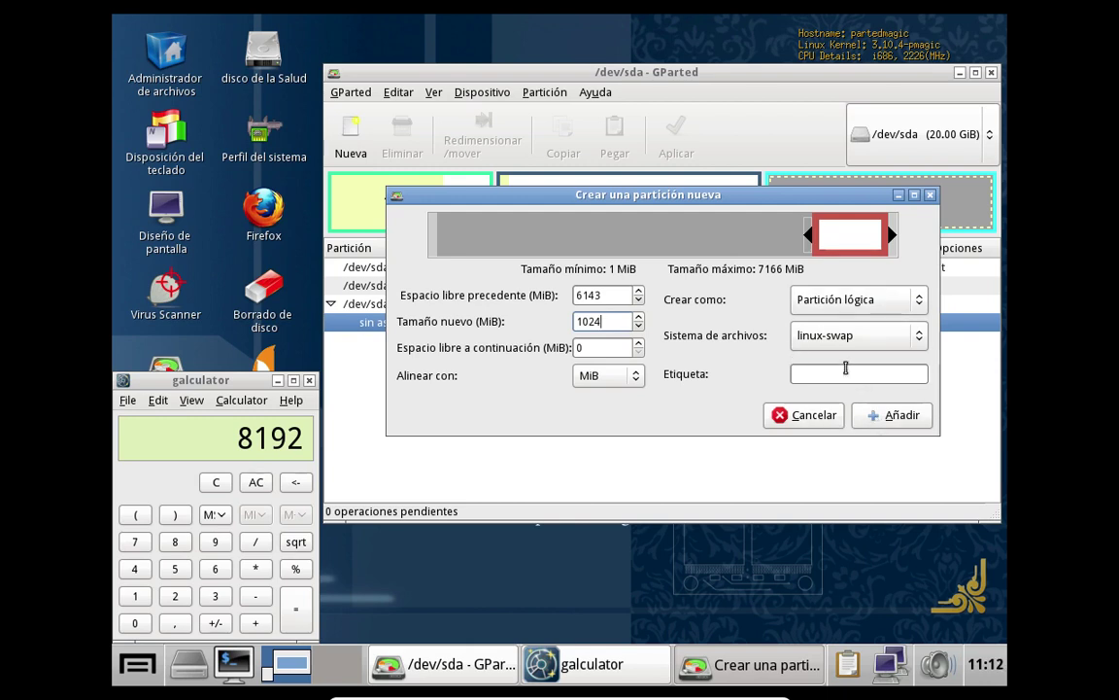
click(890, 422)
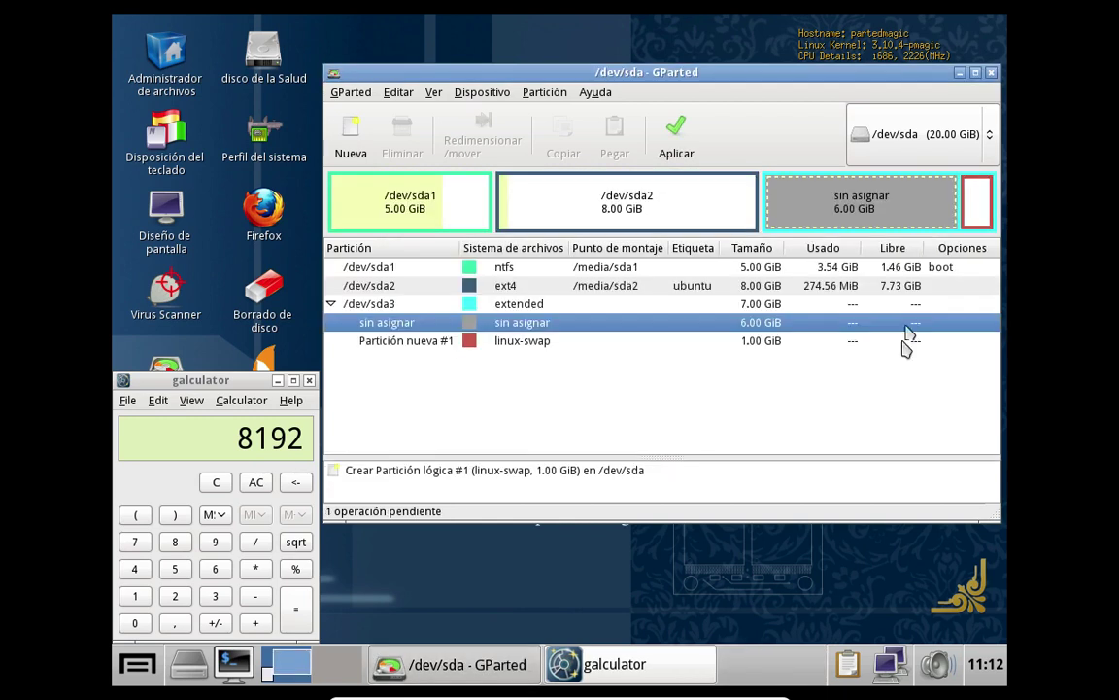
Start a new logical partition filling the extended partition's free space, with file system fat32 and the label datos.
right_click(868, 203)
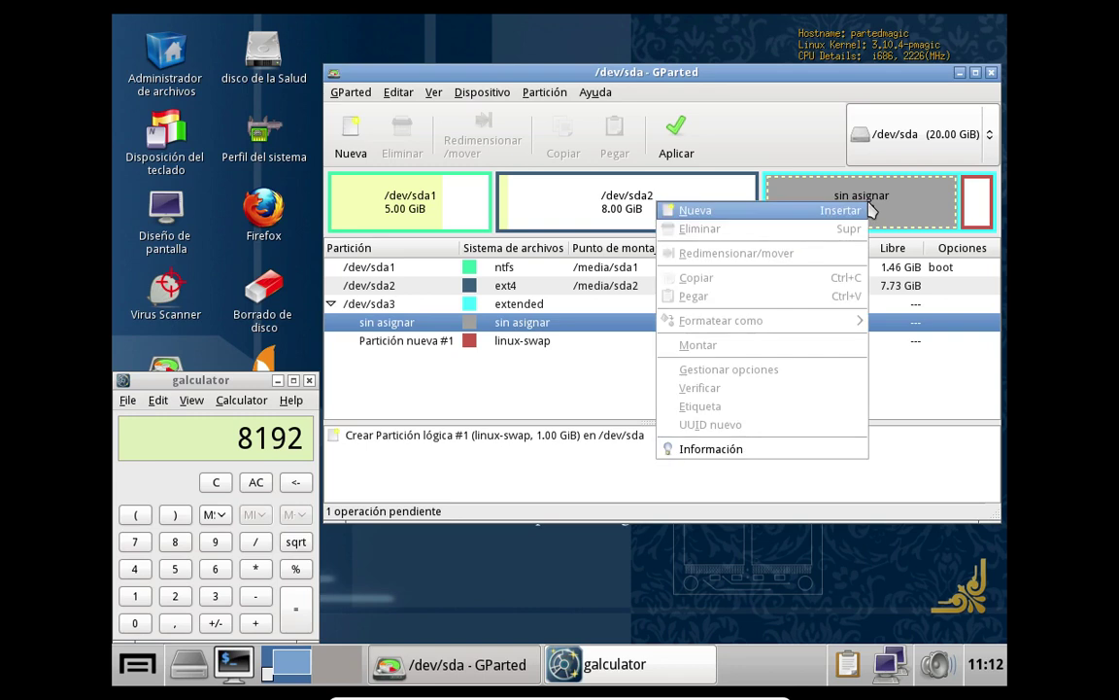
click(768, 211)
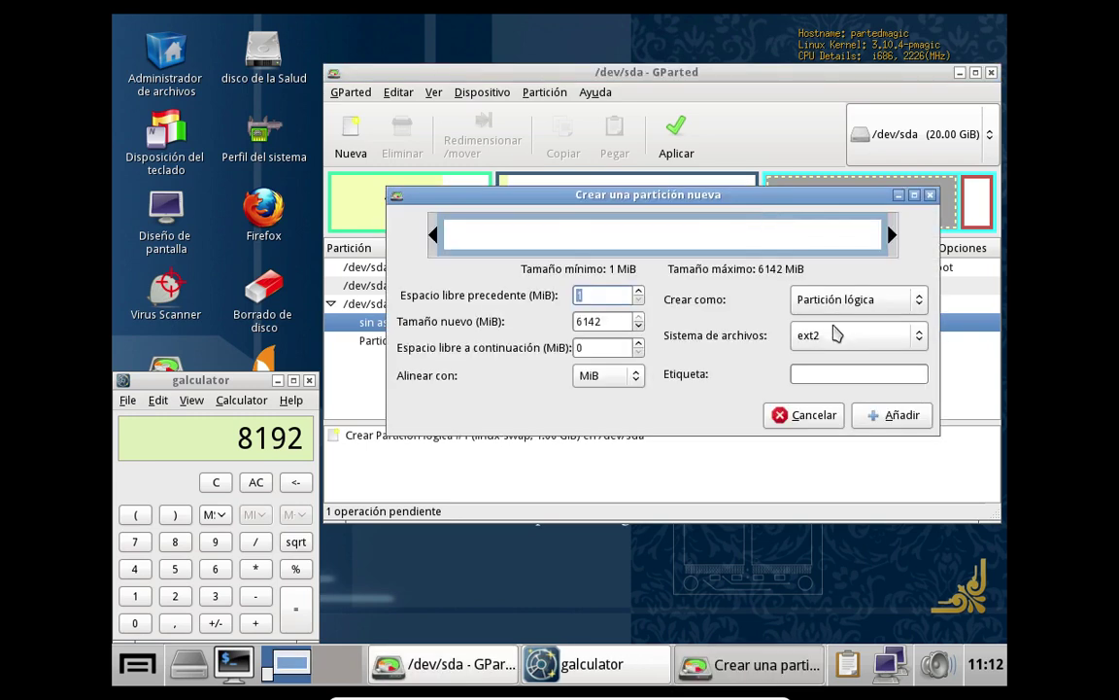
click(920, 338)
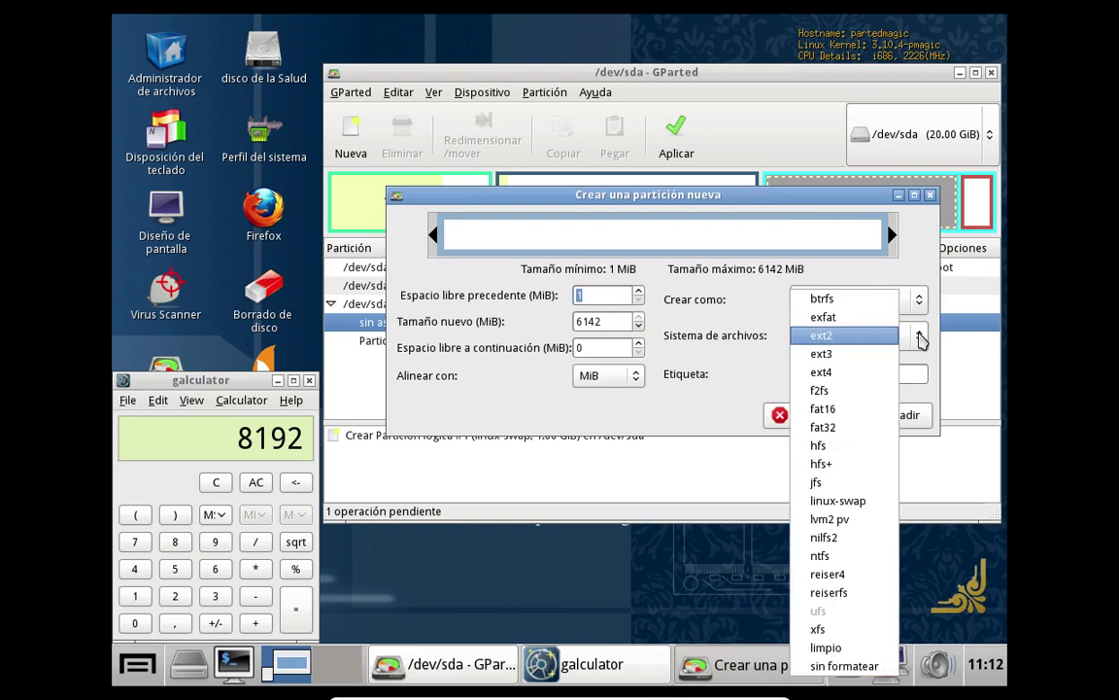
click(861, 428)
click(827, 373)
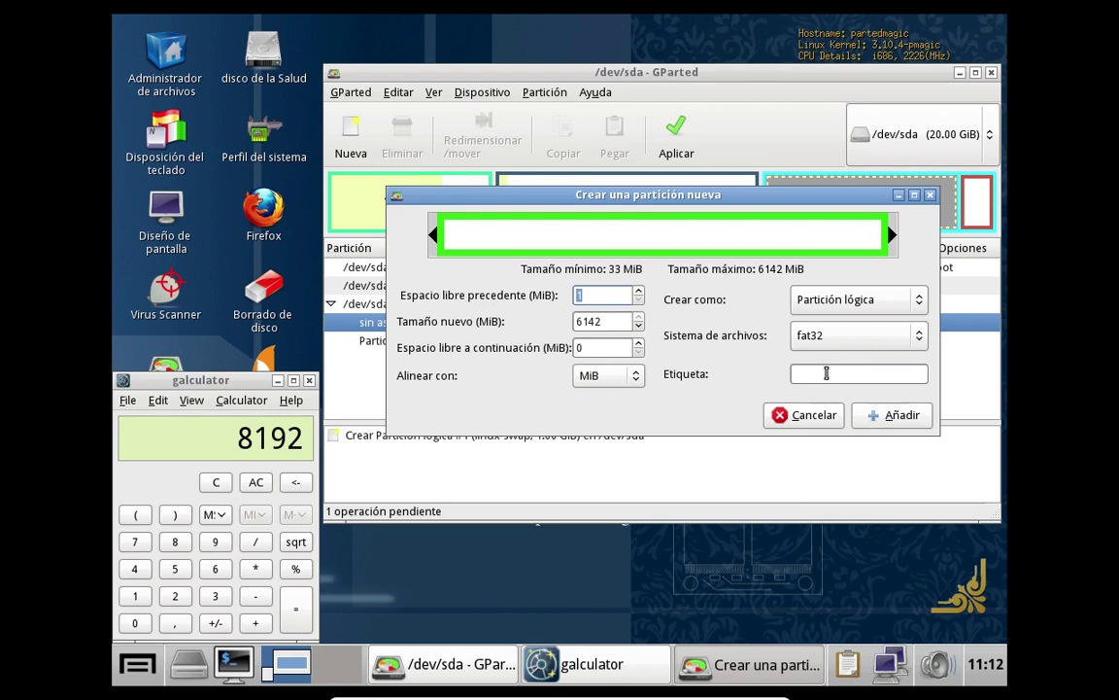
text(datos)
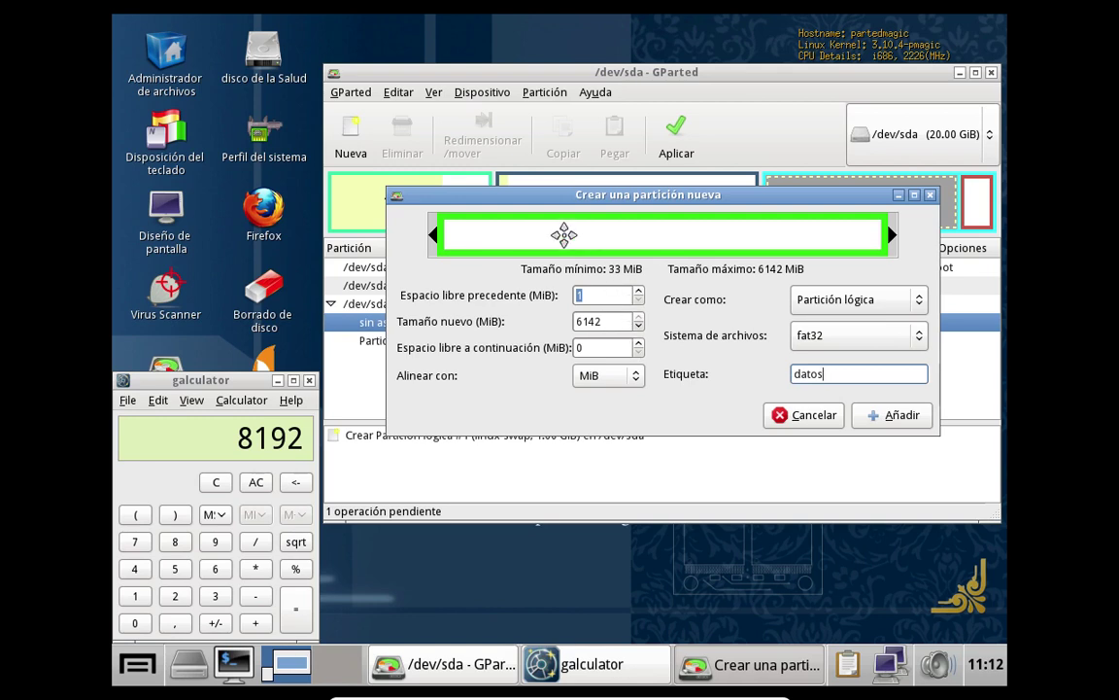
Try the Cilindro alignment for the new partition and return the alignment to MiB.
click(639, 379)
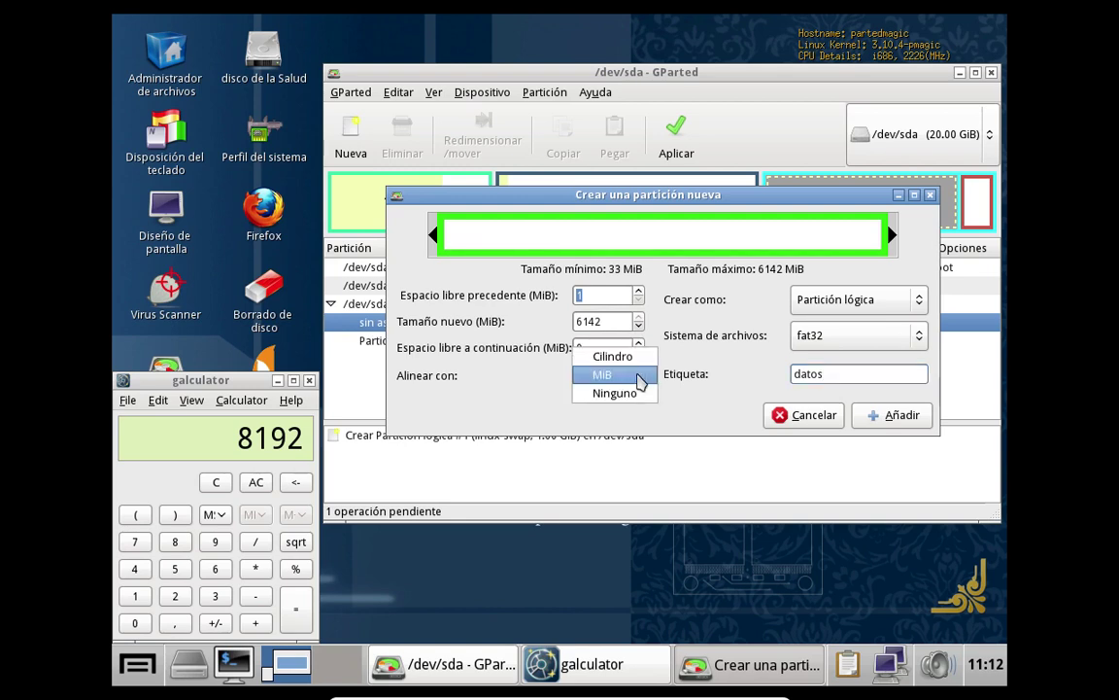
click(636, 359)
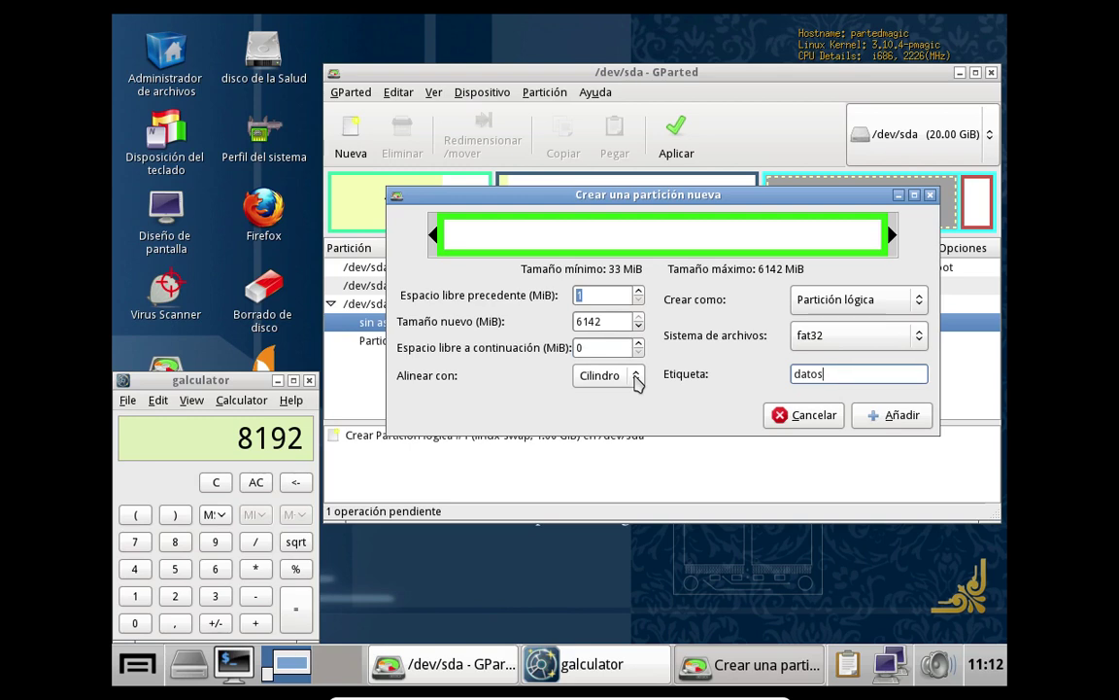
click(638, 379)
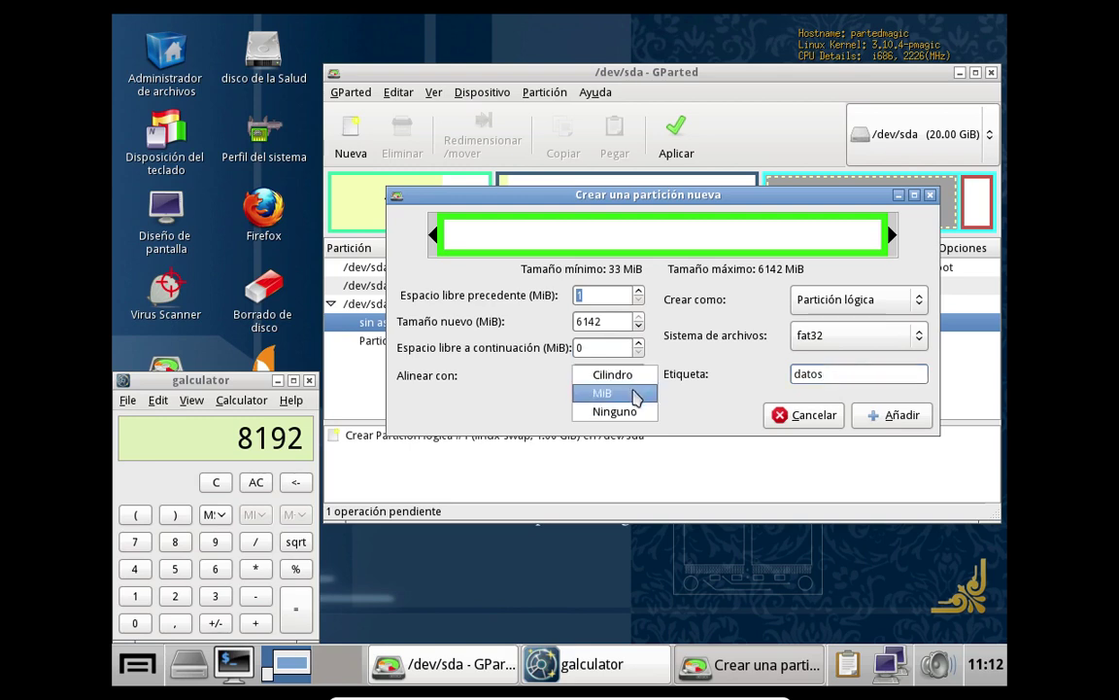
click(634, 393)
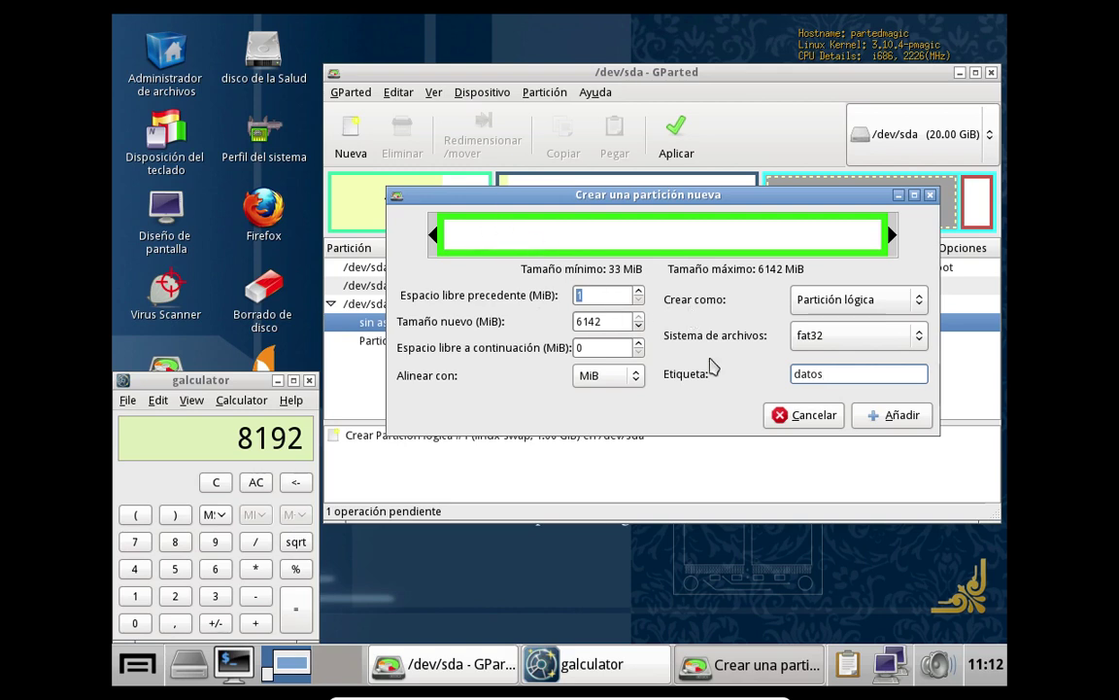
Queue the new fat32 partition, apply the pending swap and fat32 creations to the disk and close the operations report.
click(902, 415)
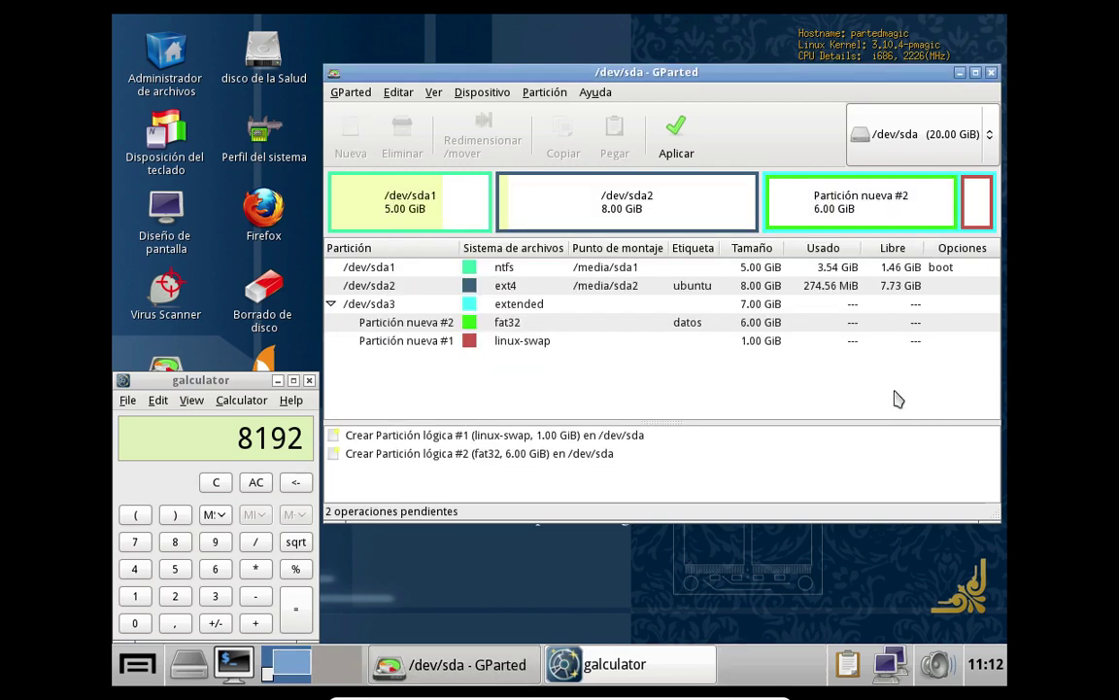
click(674, 122)
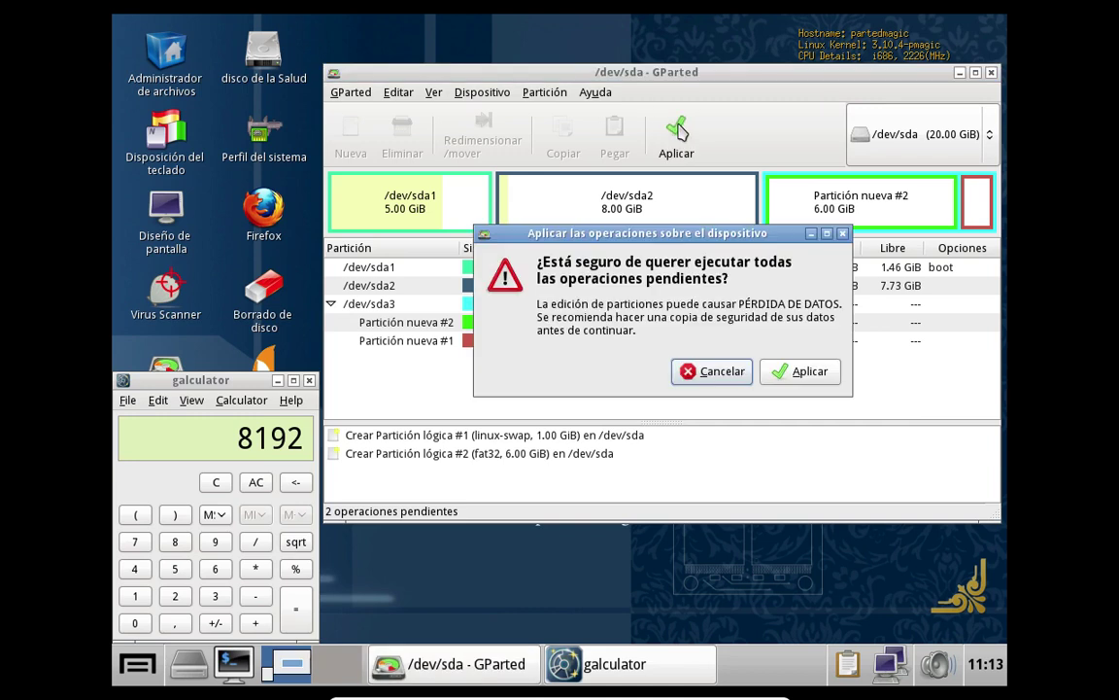
click(810, 375)
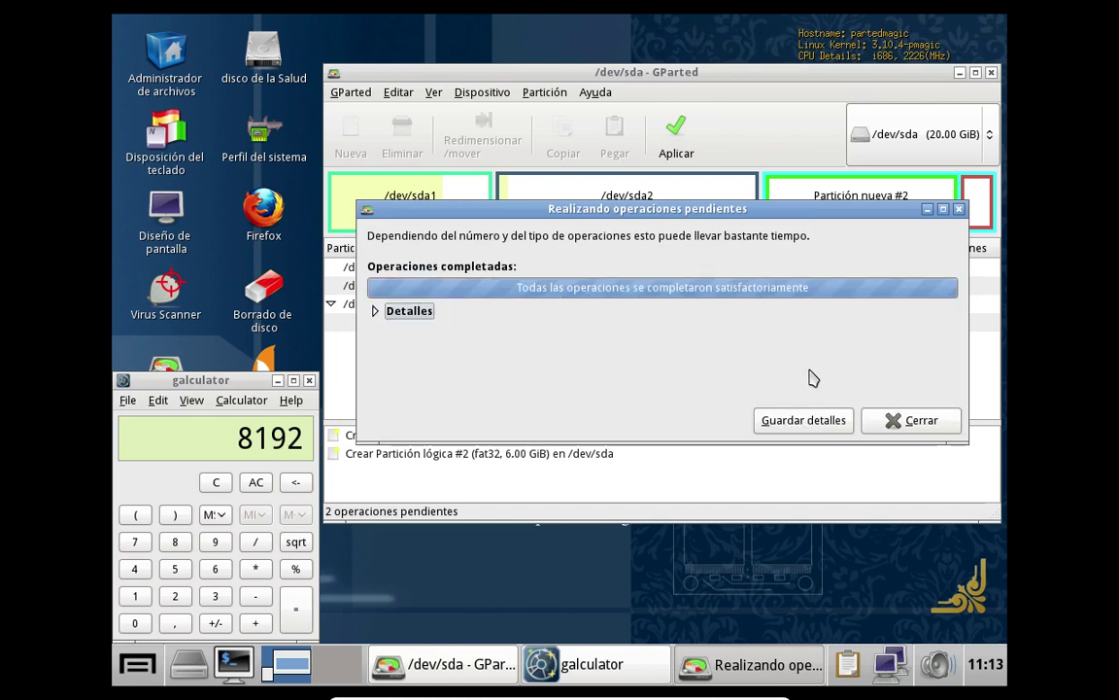
click(915, 424)
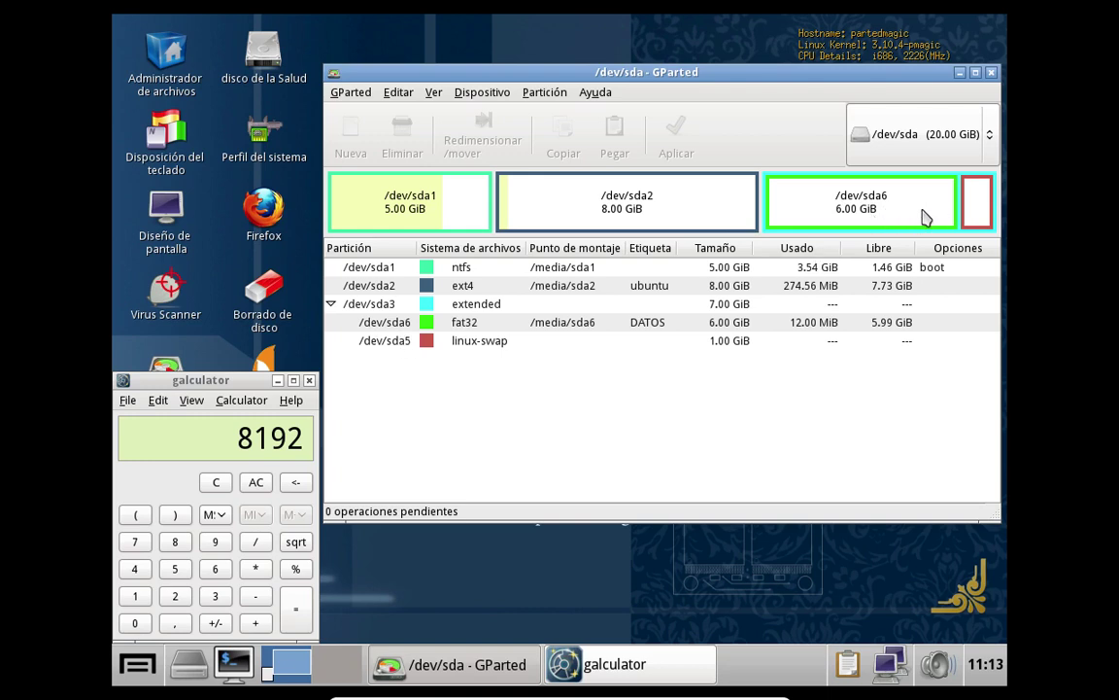
right_click(694, 210)
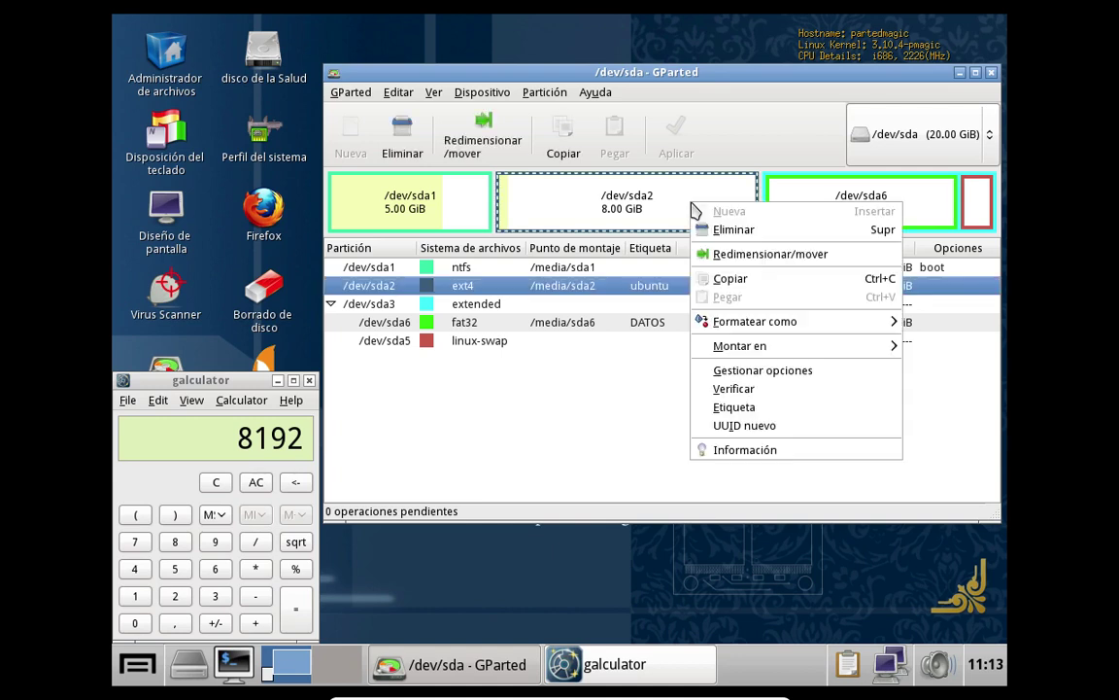
click(754, 256)
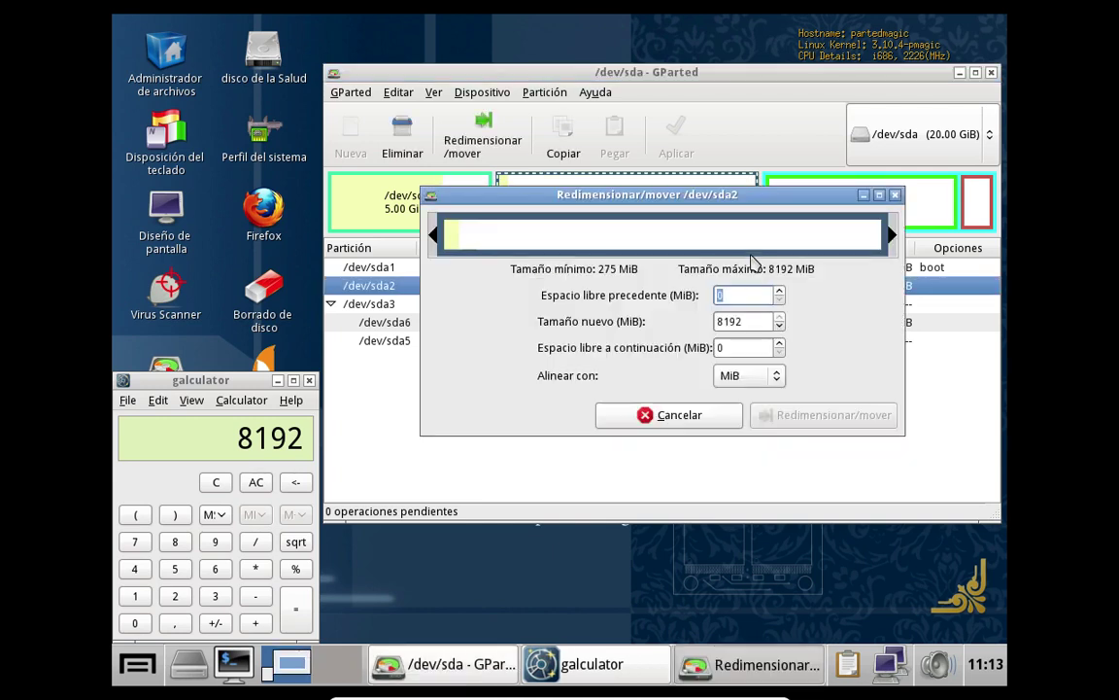
drag(893, 235, 603, 236)
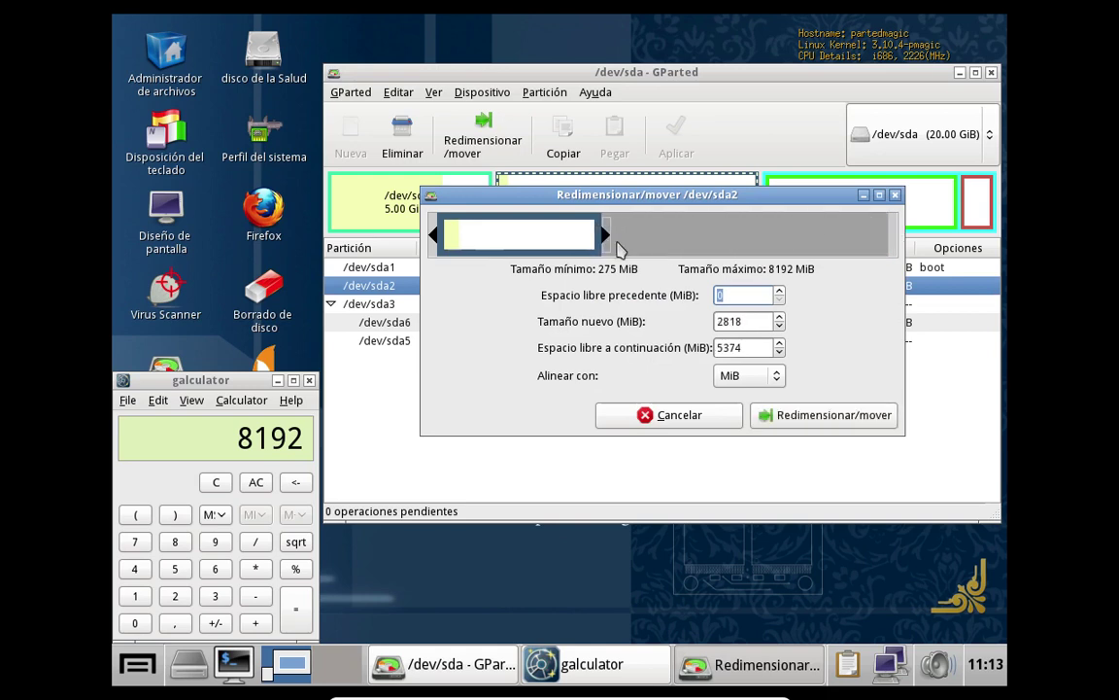
click(749, 322)
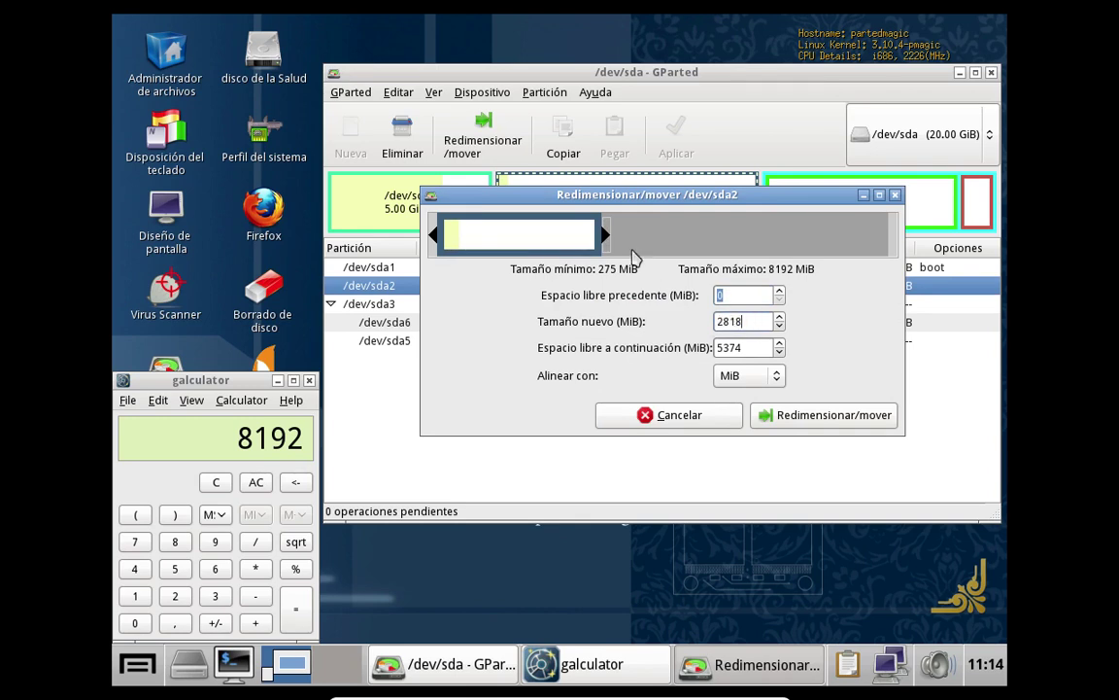
drag(593, 232, 887, 229)
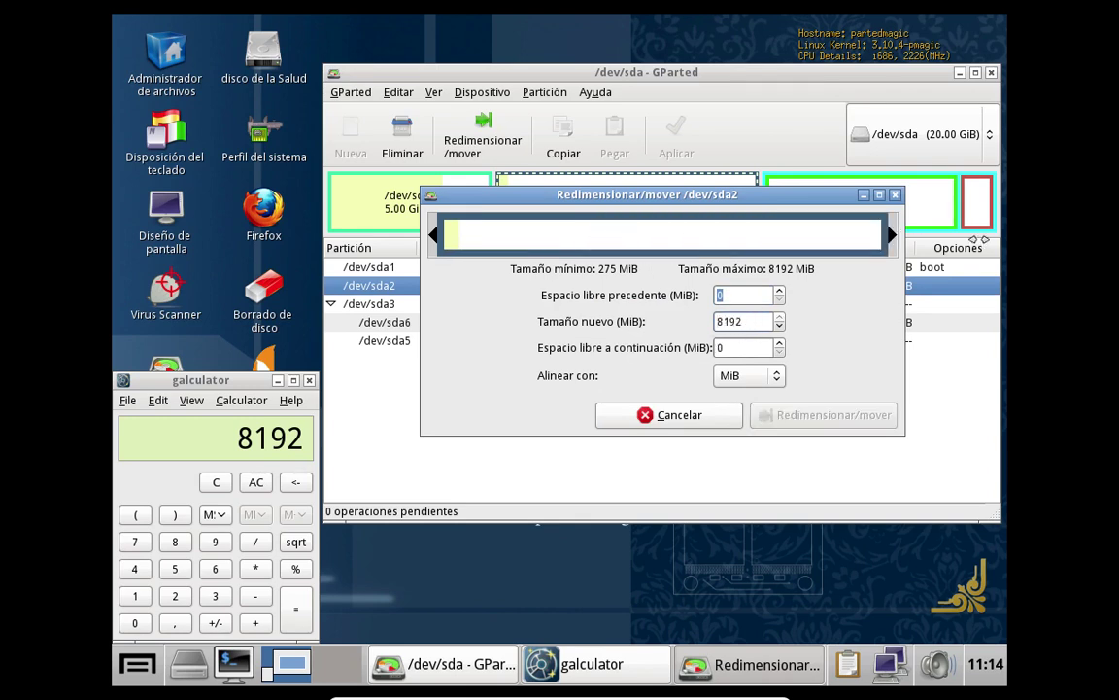
click(673, 415)
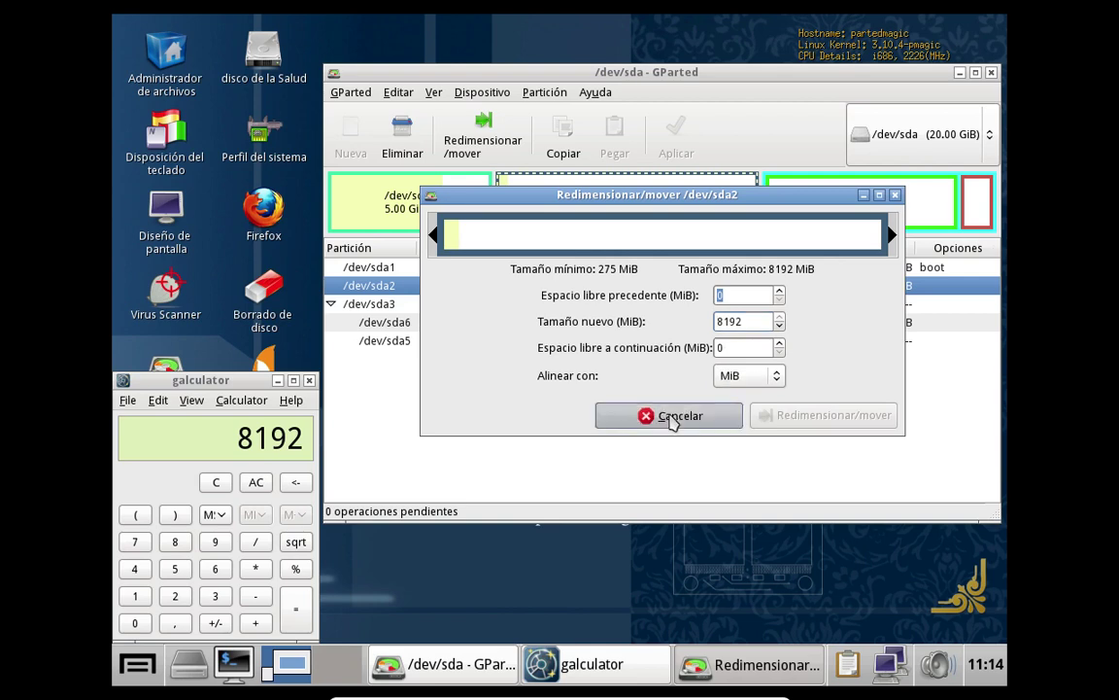
Examine the partition information of /dev/sda1, highlight its UUID and close the information window.
click(407, 210)
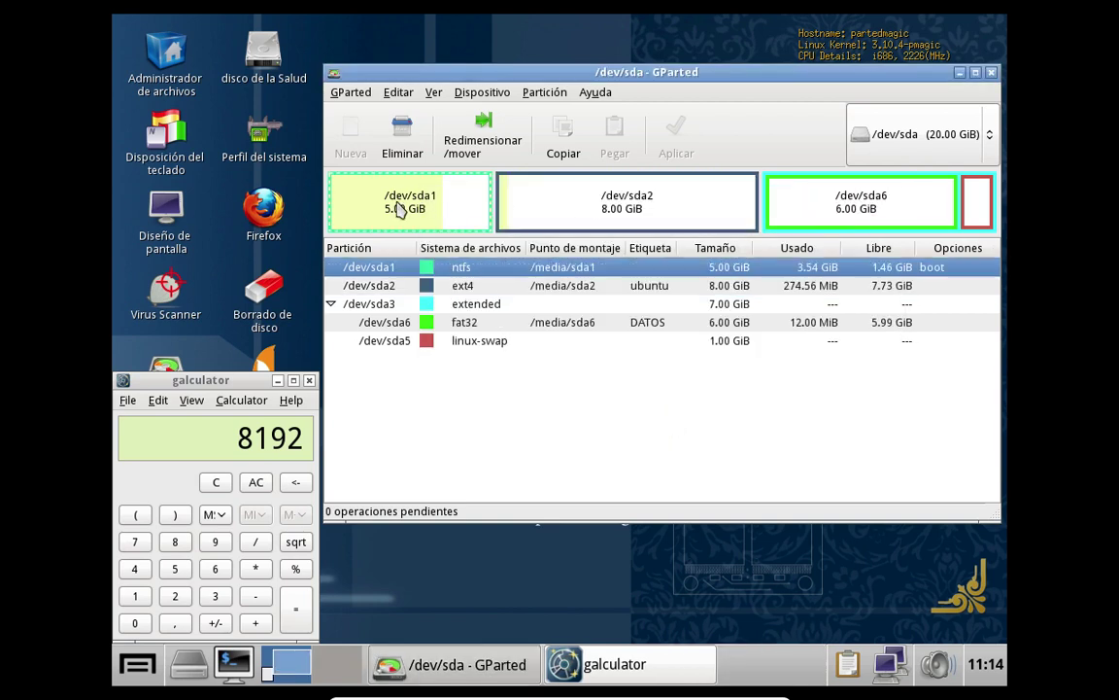
right_click(401, 211)
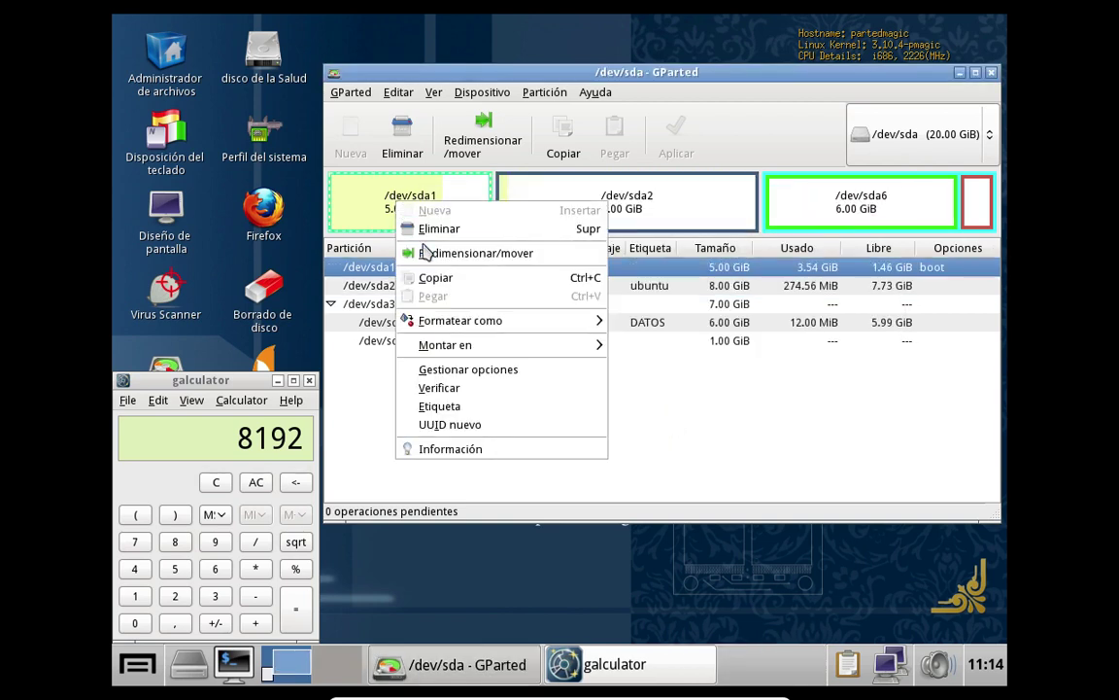
click(465, 450)
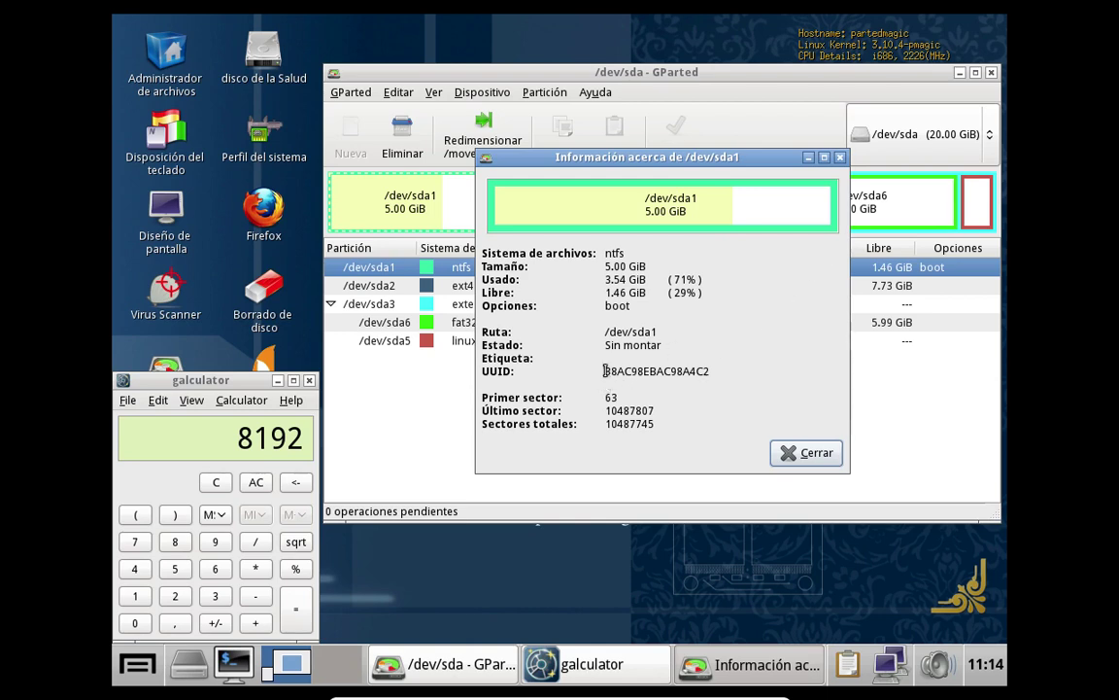
drag(606, 371, 720, 371)
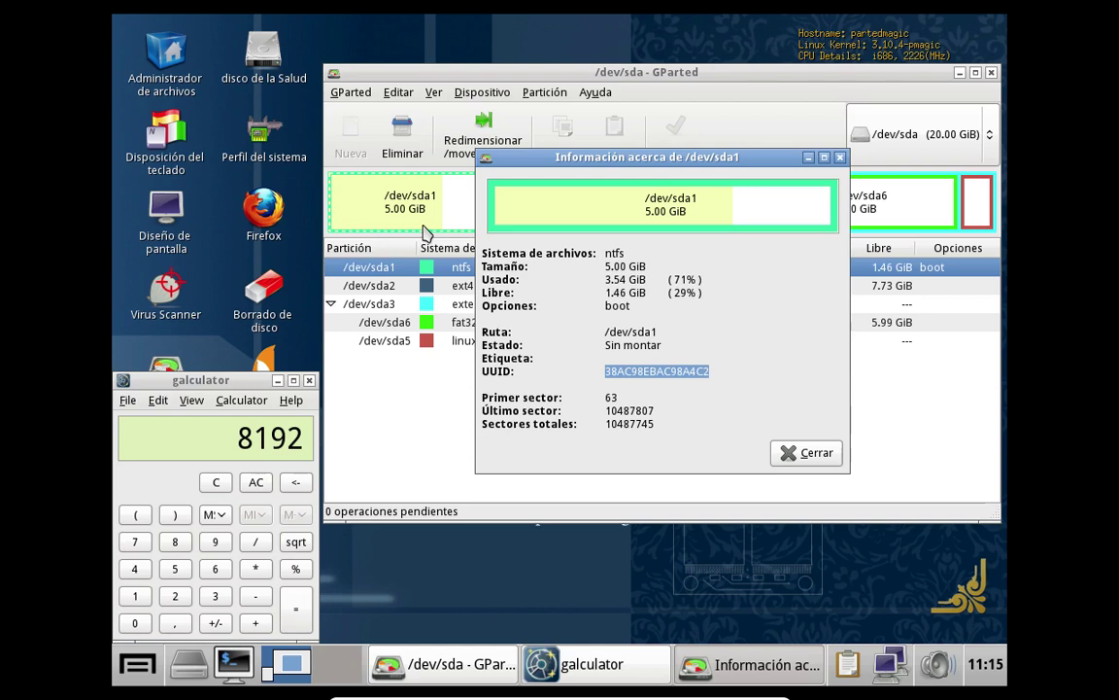
click(842, 159)
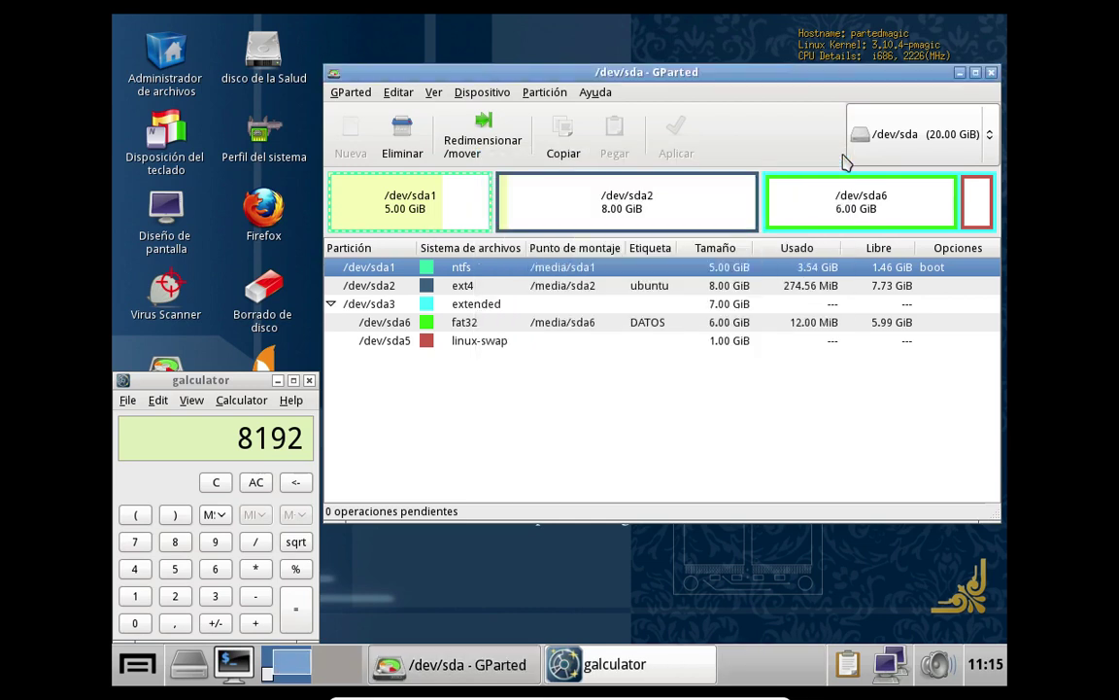
Review the flags available for /dev/sda1 and close the flag manager without changing any of them.
right_click(446, 210)
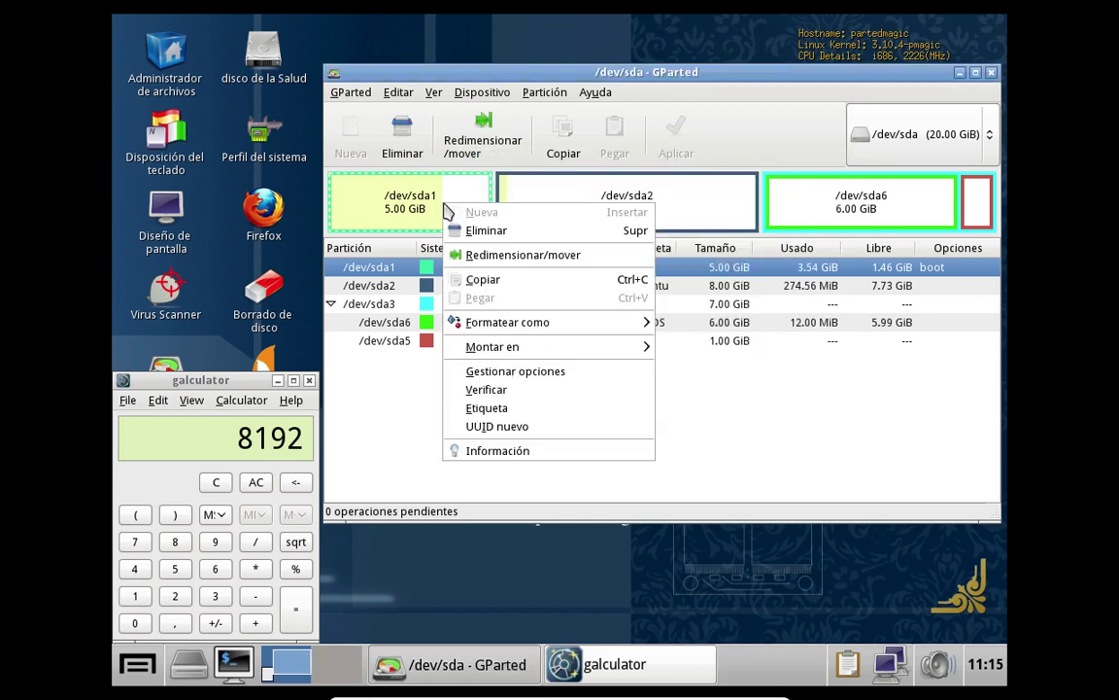
click(557, 381)
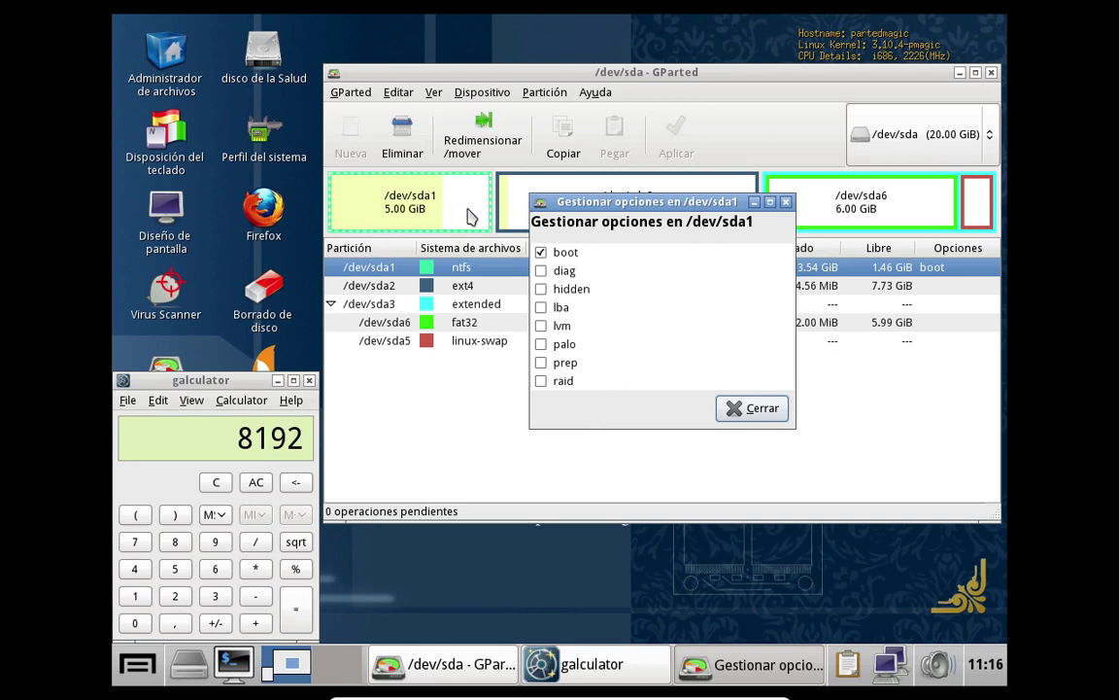
click(755, 202)
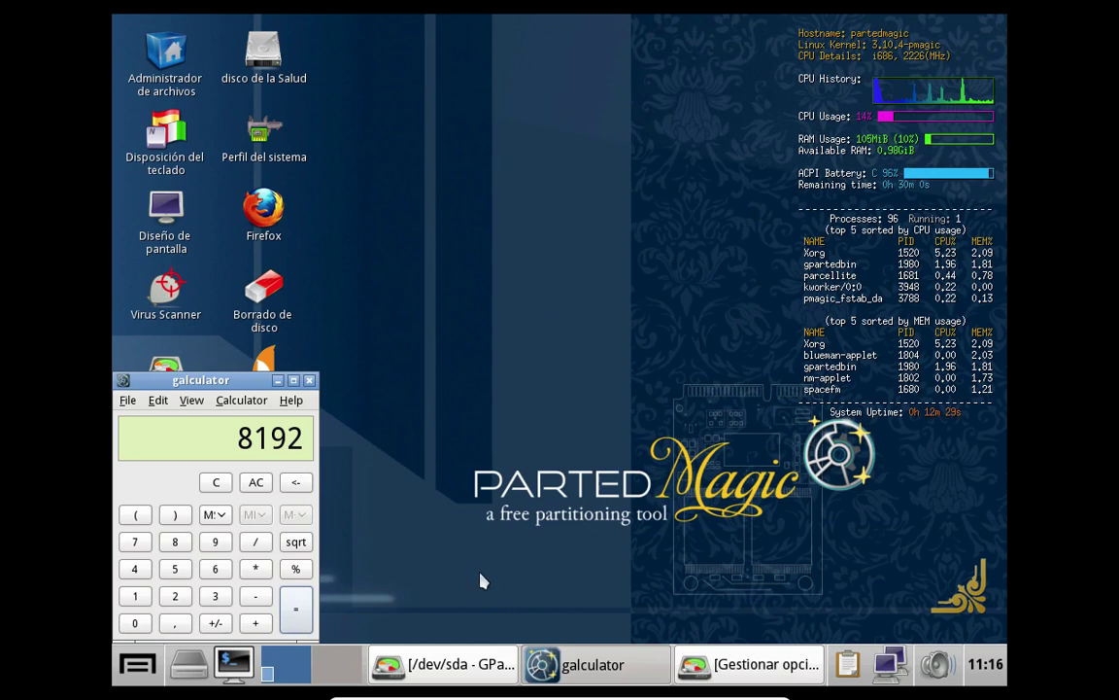
click(489, 669)
click(771, 411)
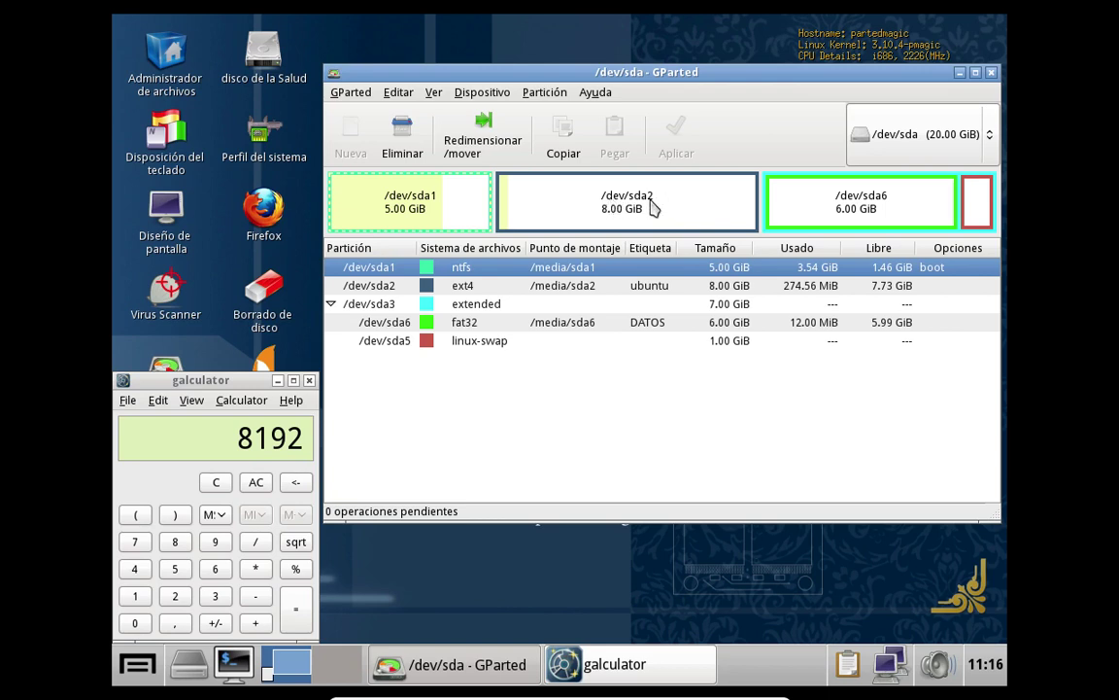
Close the calculator and take the virtual machine out of full-screen mode to return to the Mac desktop in Finder.
click(309, 381)
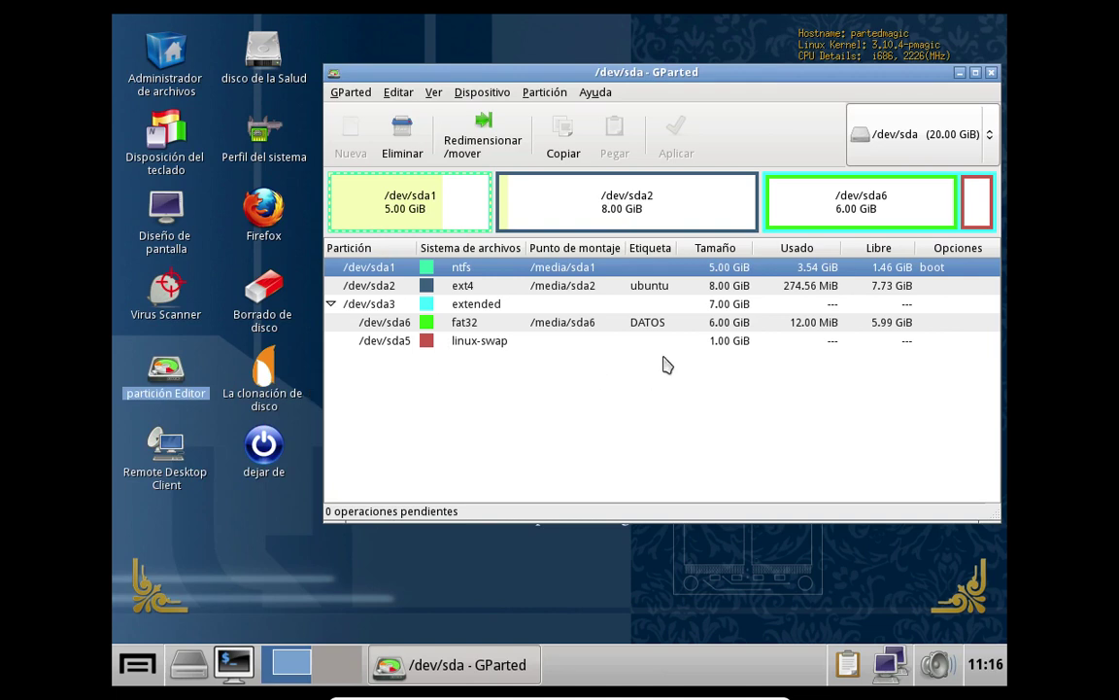
drag(736, 78, 609, 107)
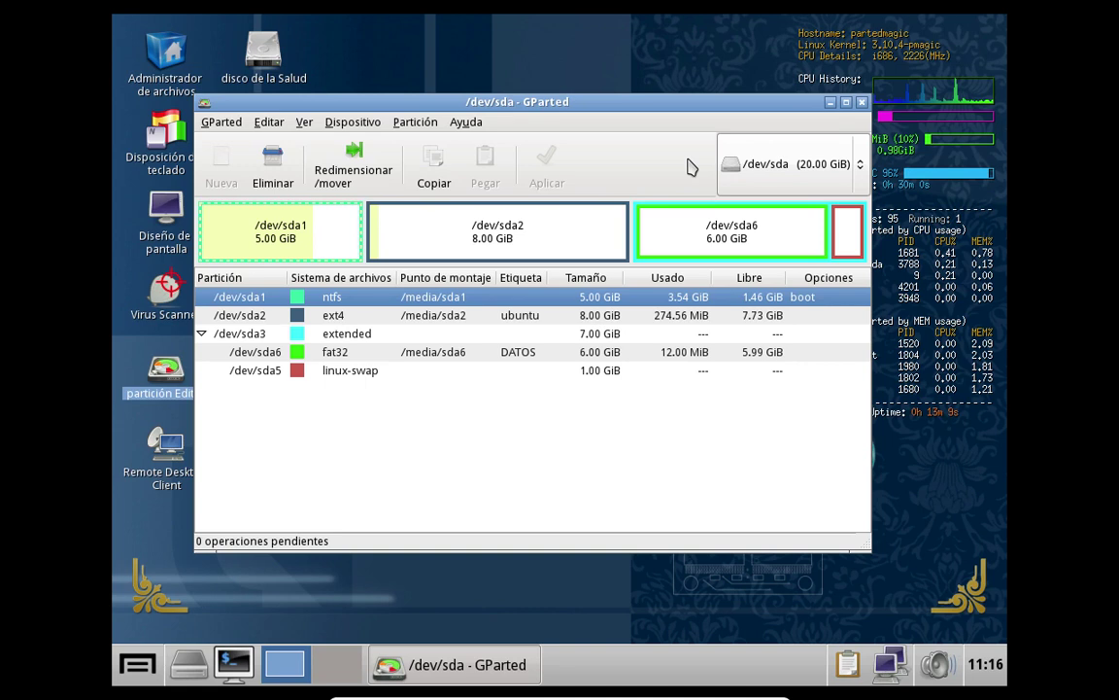
key(super+f)
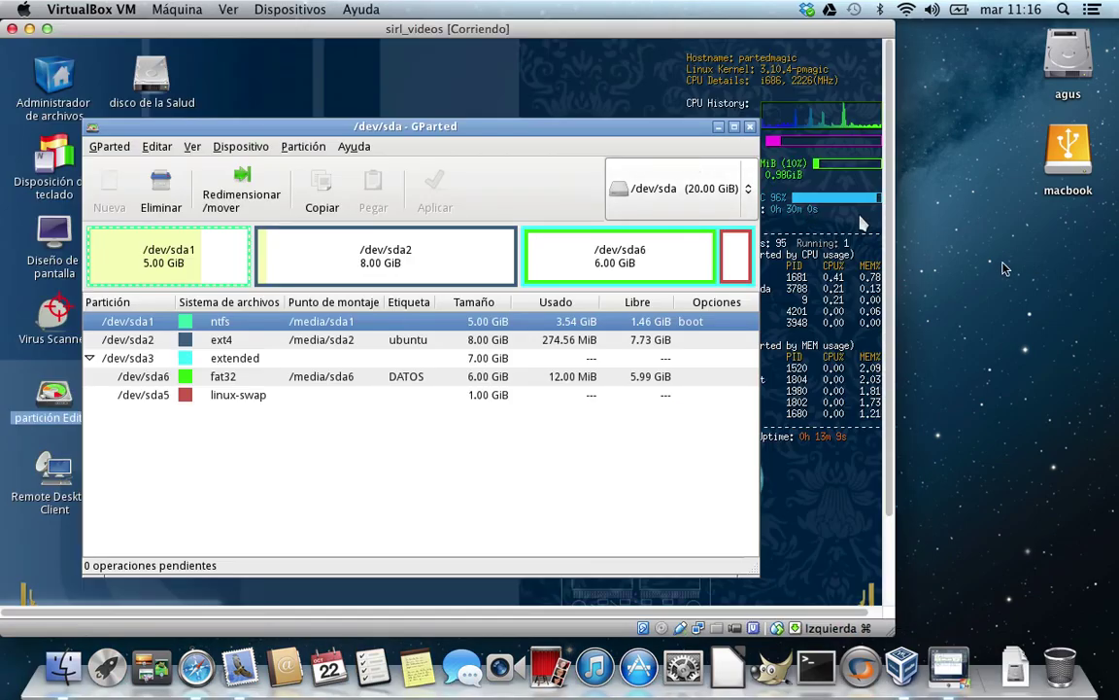
click(1005, 269)
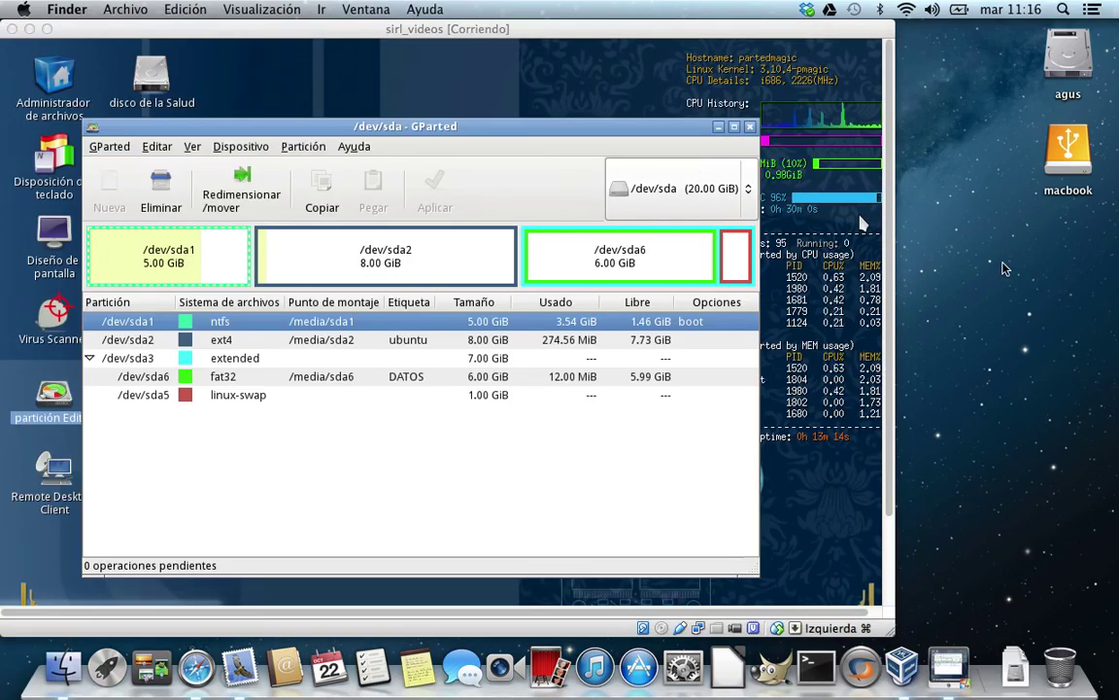